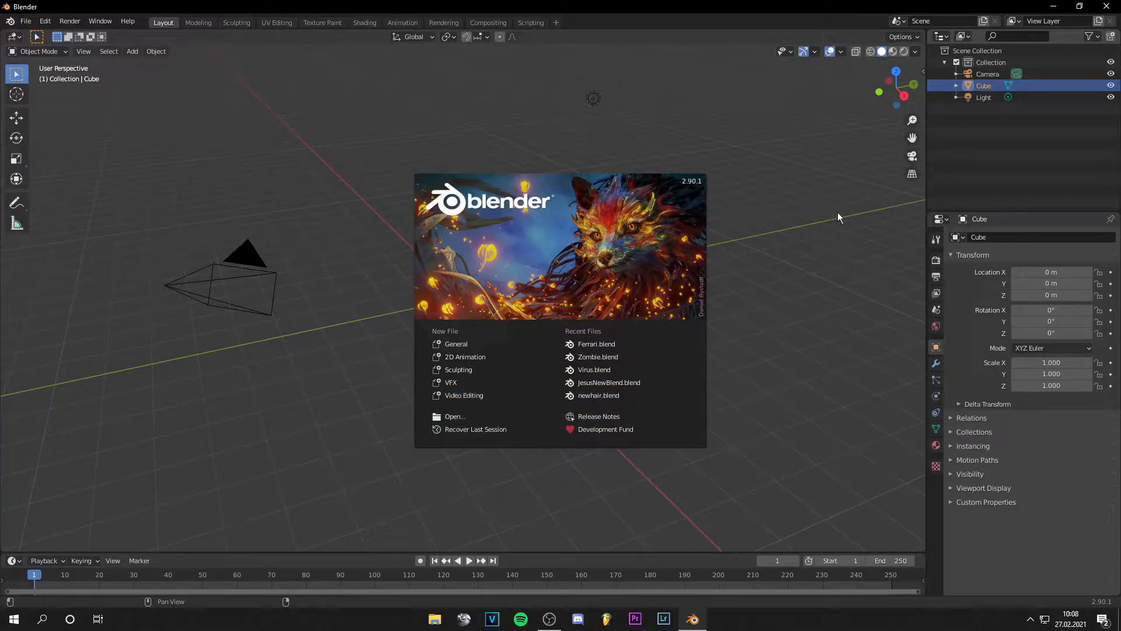
Step: Close the splash screen and examine the default scene from different angles and distances
click(553, 151)
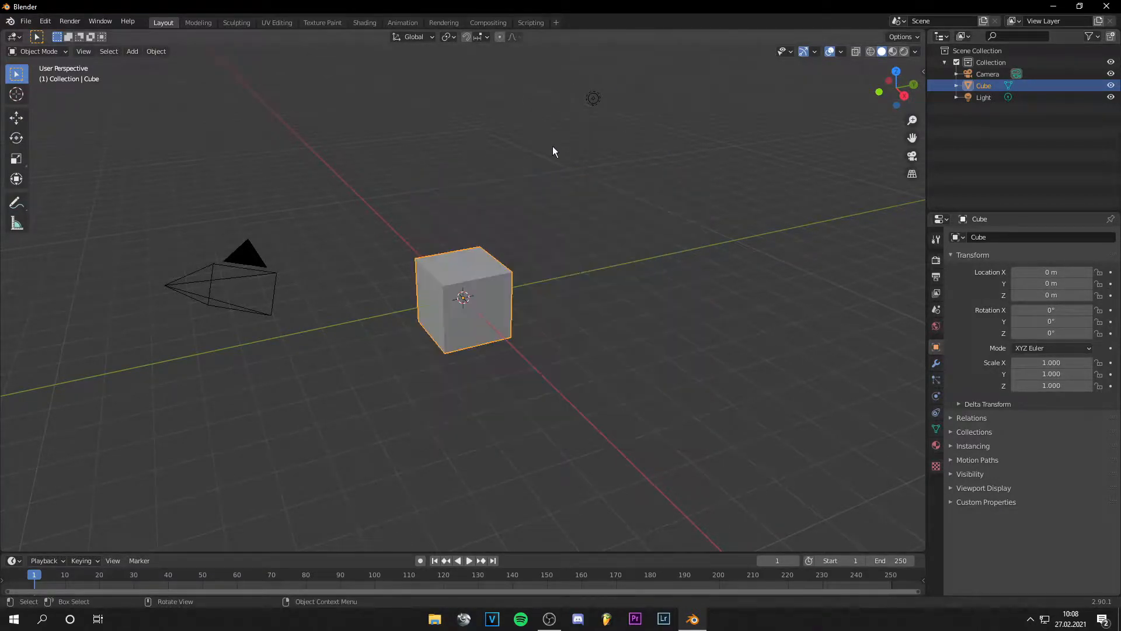
mouse_move(546, 182)
middle_down()
mouse_move(573, 193)
mouse_move(531, 185)
mouse_move(566, 200)
mouse_move(542, 186)
middle_up()
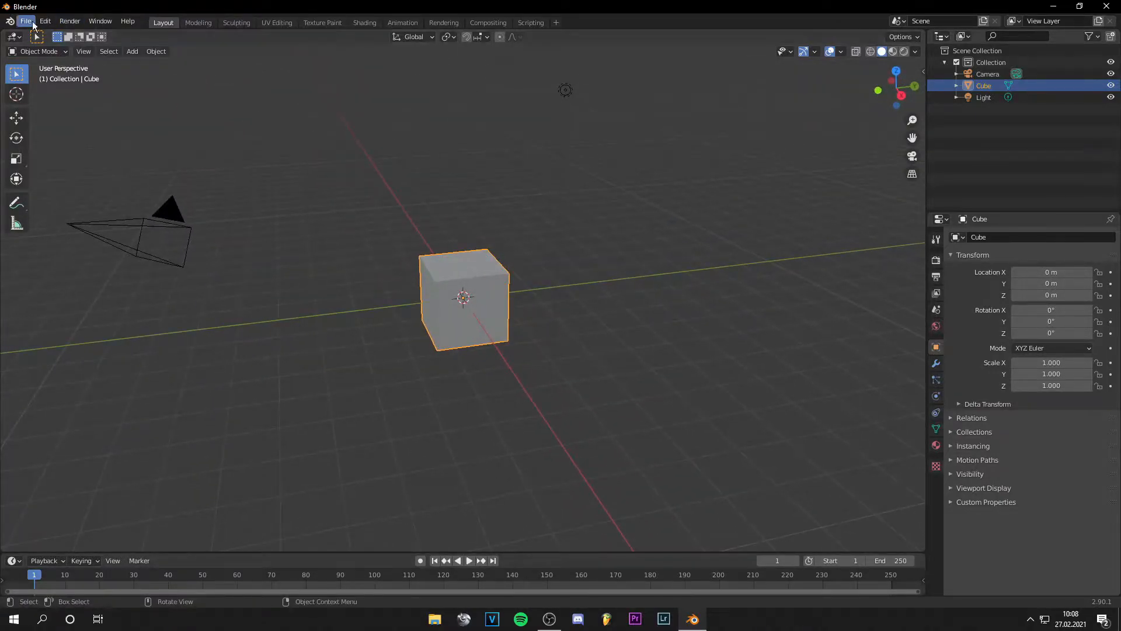
shift+middle_drag(402, 182, 456, 191)
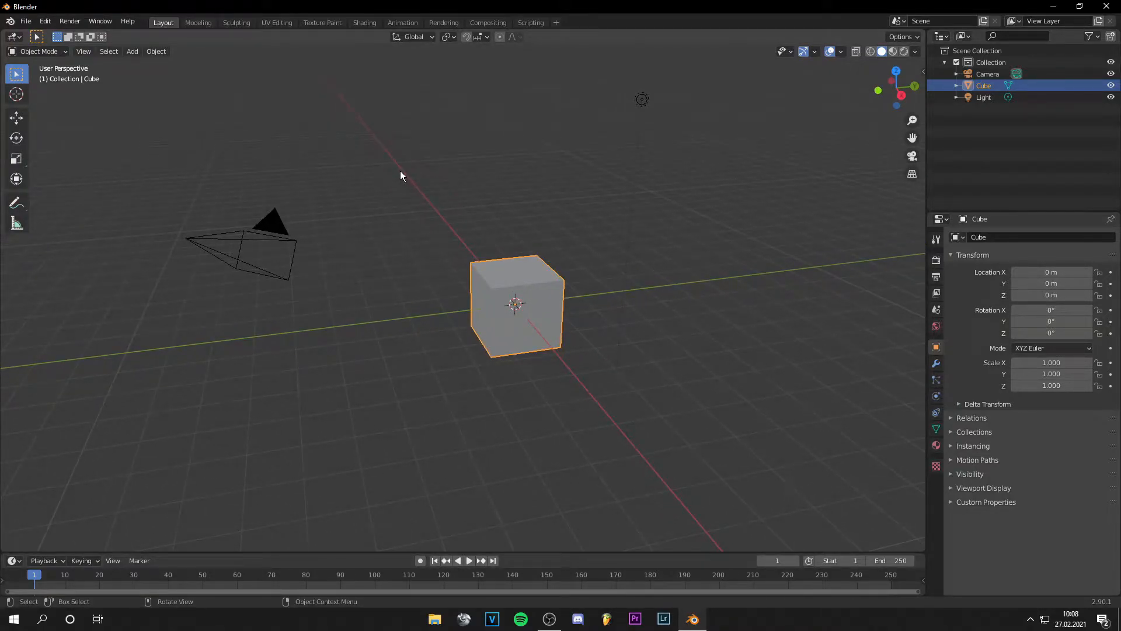
middle_drag(384, 194, 392, 204)
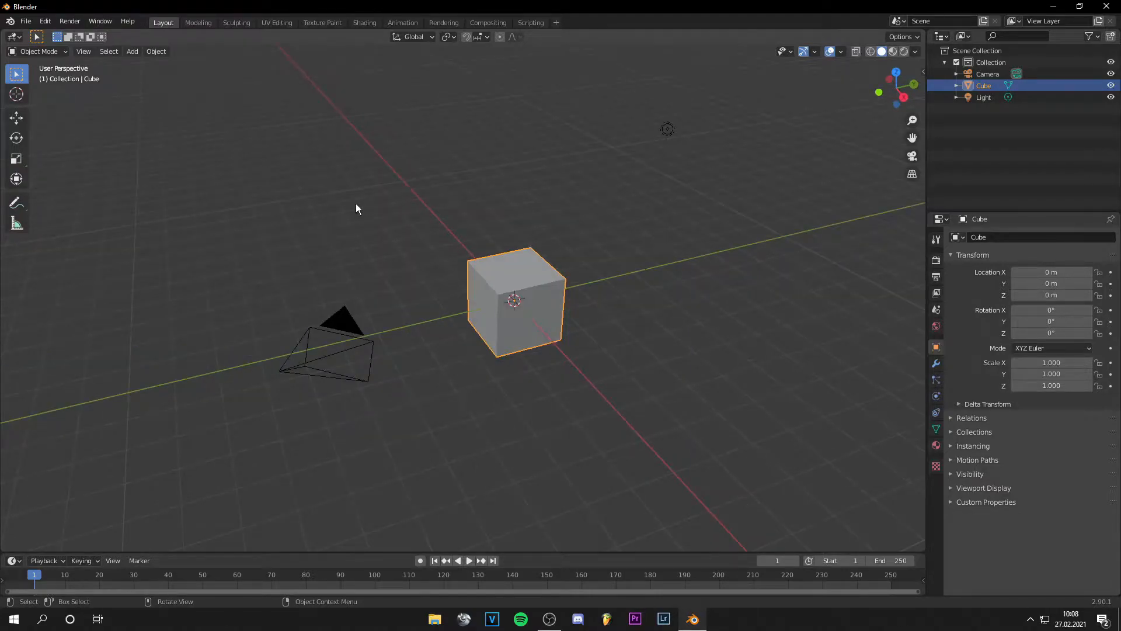
middle_drag(358, 238, 552, 314)
scroll(553, 314, up, 3)
scroll(552, 315, down, 5)
scroll(552, 314, up, 4)
scroll(553, 314, down, 4)
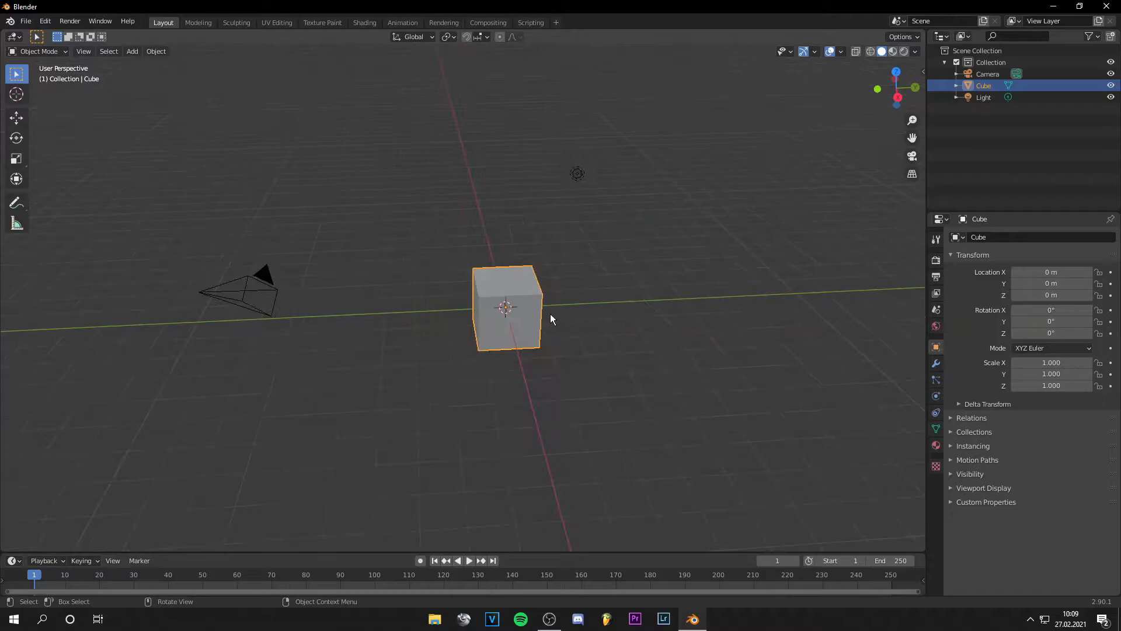
key(shift)
shift+middle_drag(618, 300, 563, 311)
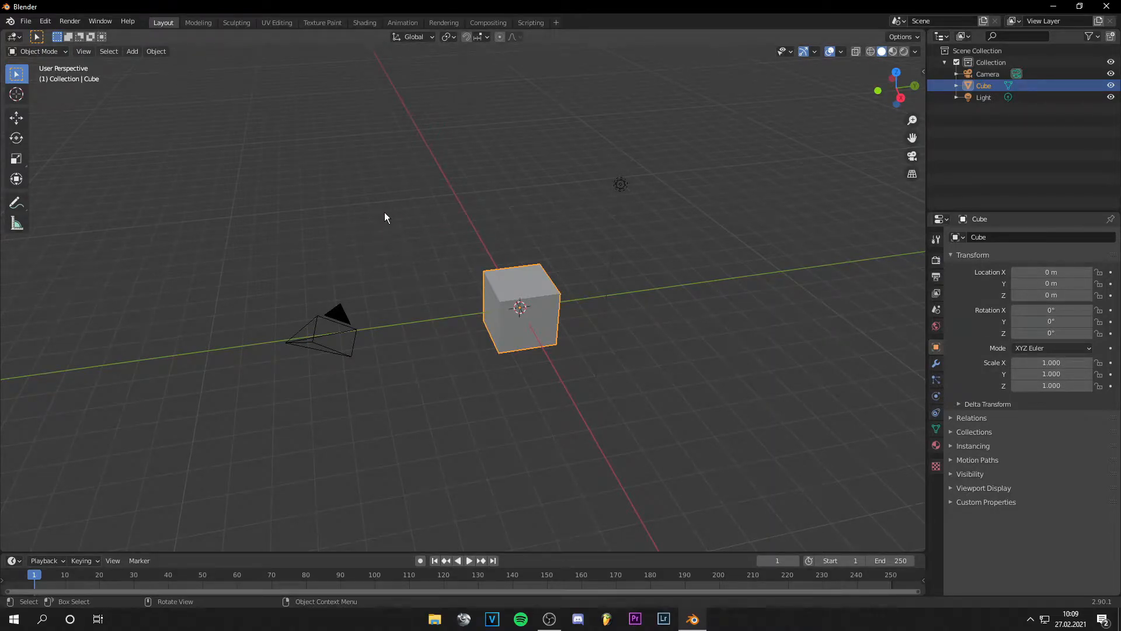
Step: Select the camera, the cube and the light one after another and clear the selection
click(342, 313)
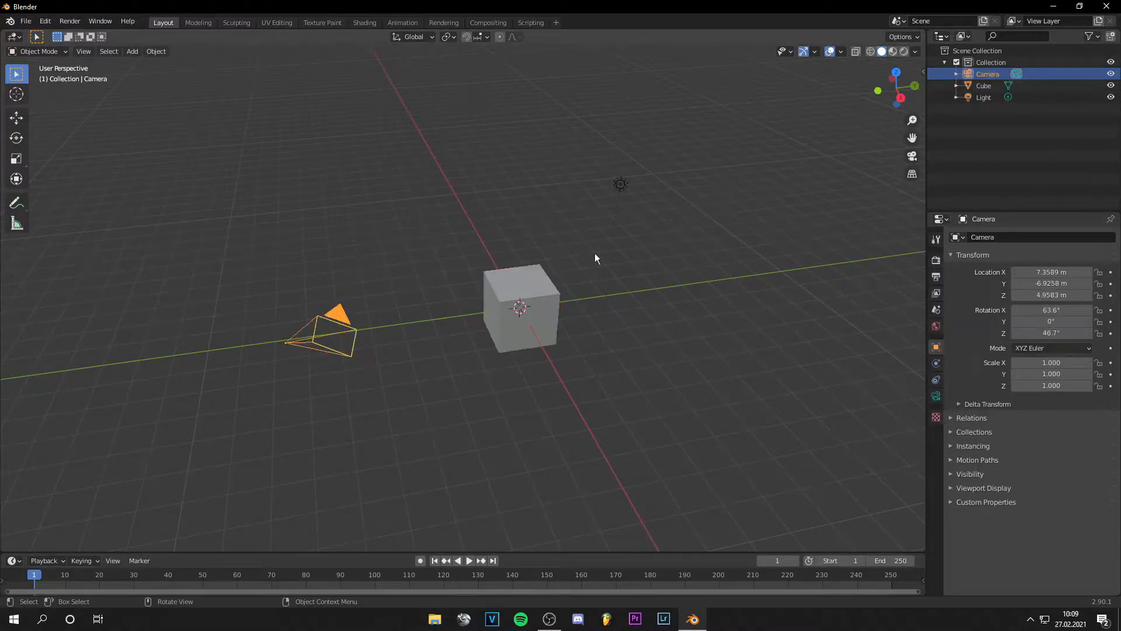
click(528, 280)
click(622, 183)
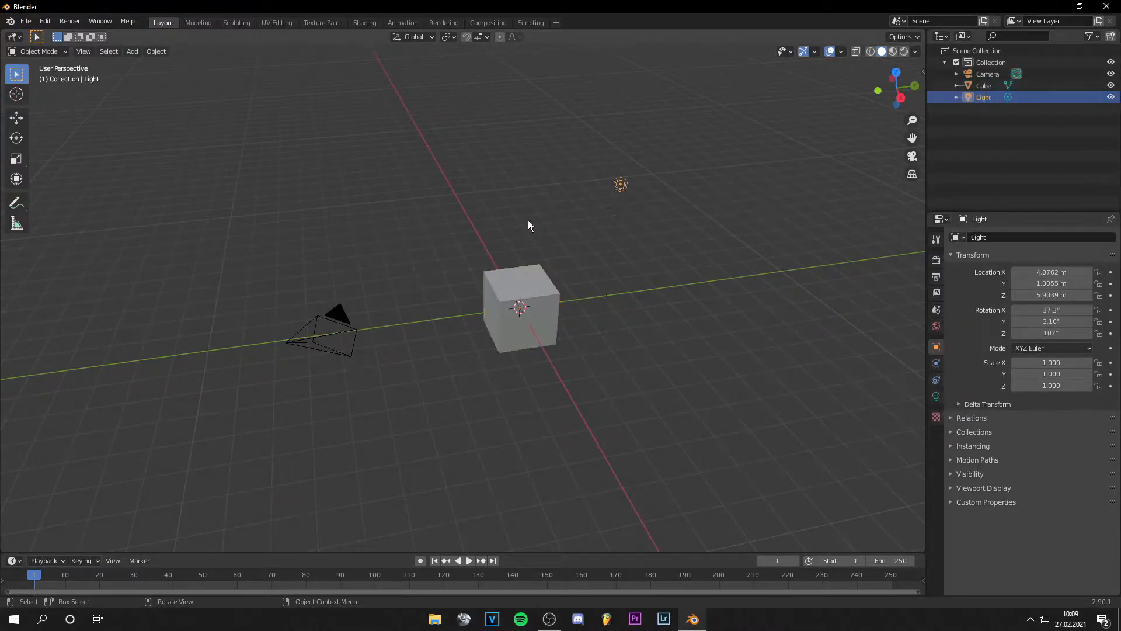
click(238, 171)
Step: Place the 3D cursor at about X 0.86 m, Y 5.21 m, Z 0.50 m and add a mesh cube there
click(17, 95)
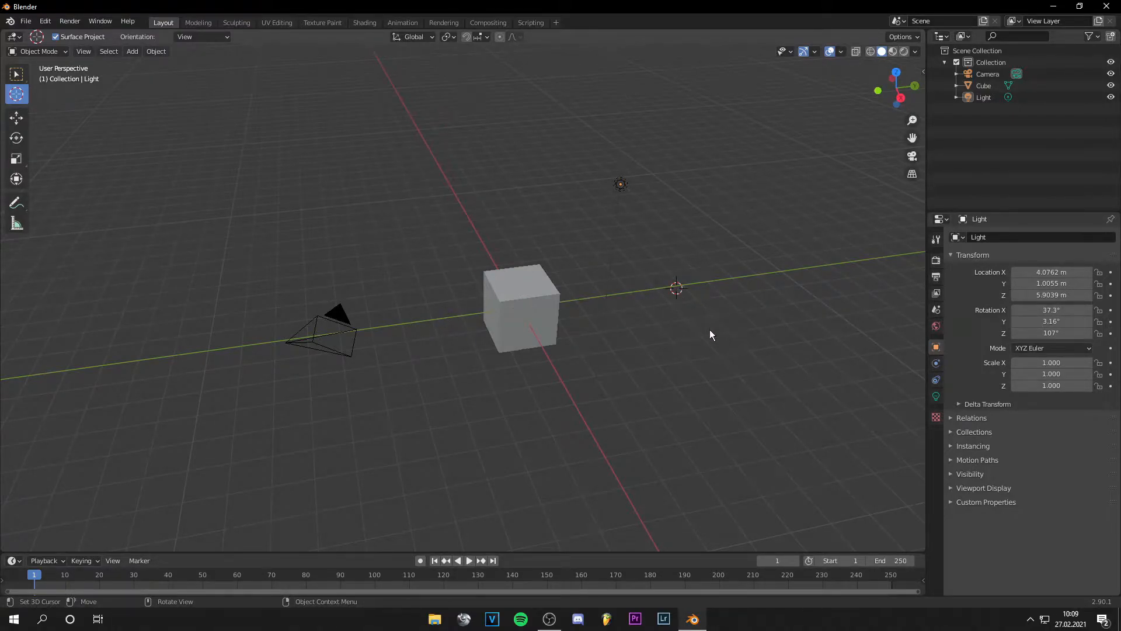
shift+middle_drag(721, 298, 634, 315)
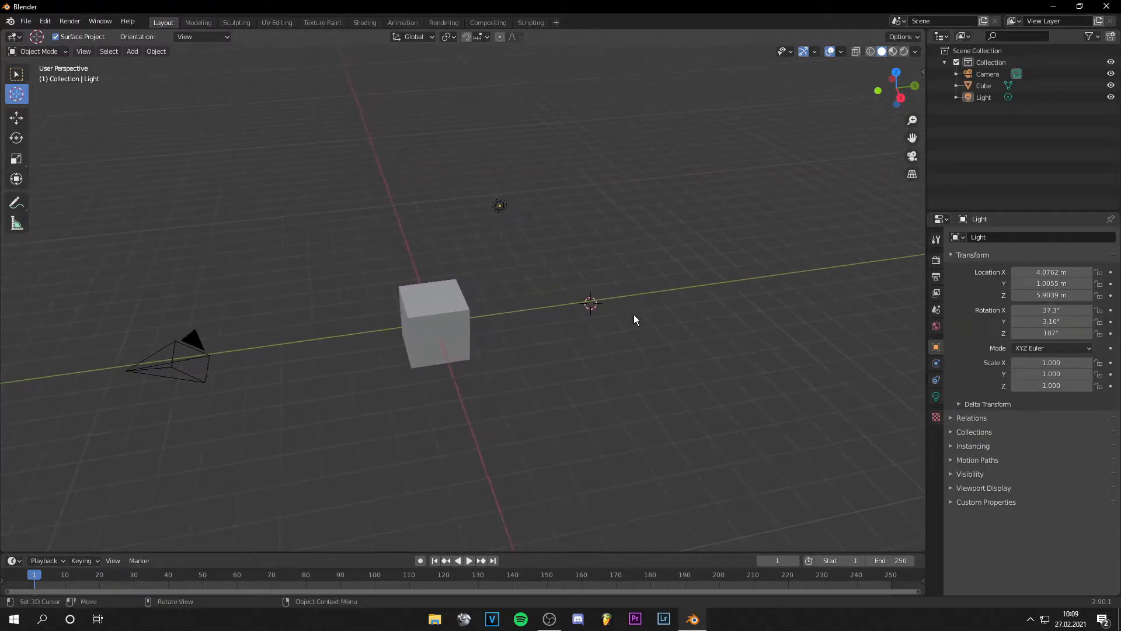
key(shift+a)
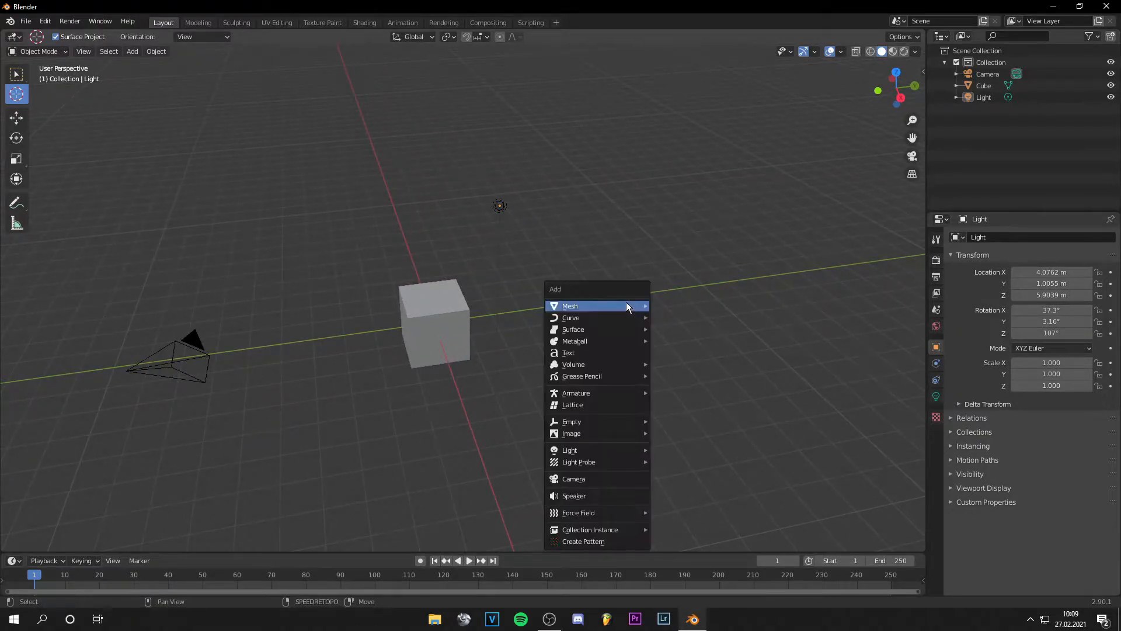
mouse_move(626, 303)
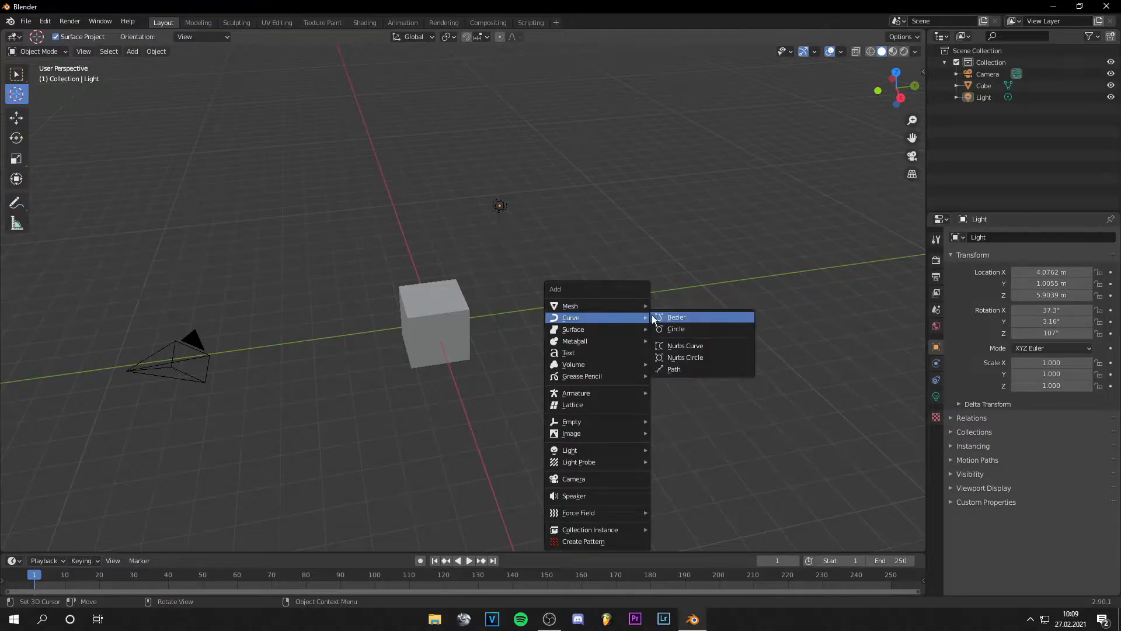
click(683, 316)
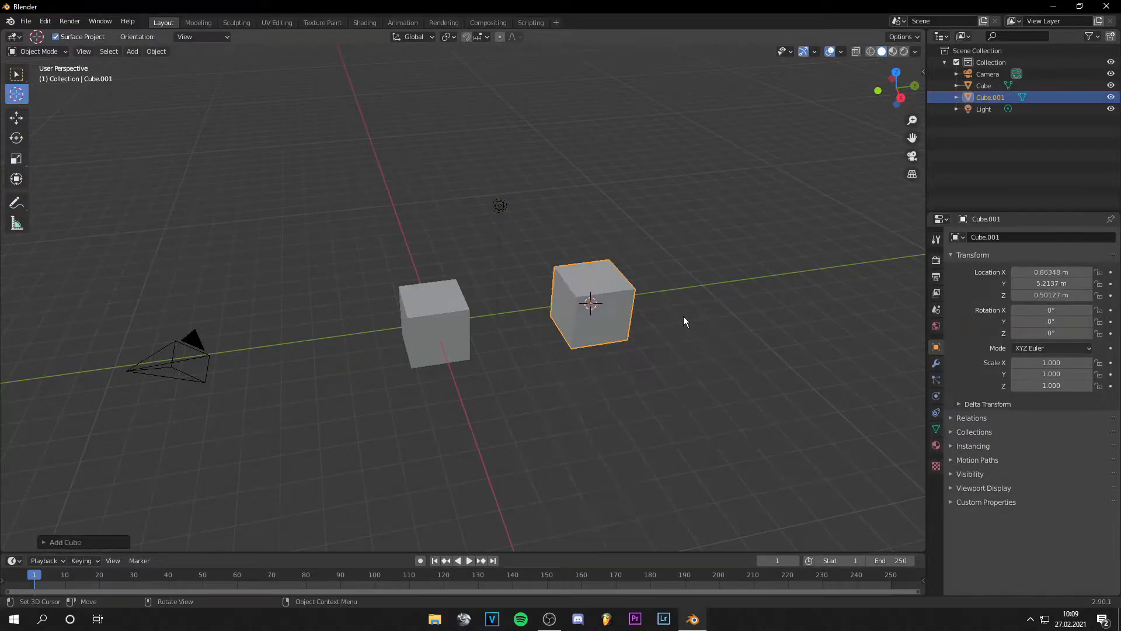
middle_drag(699, 328, 524, 335)
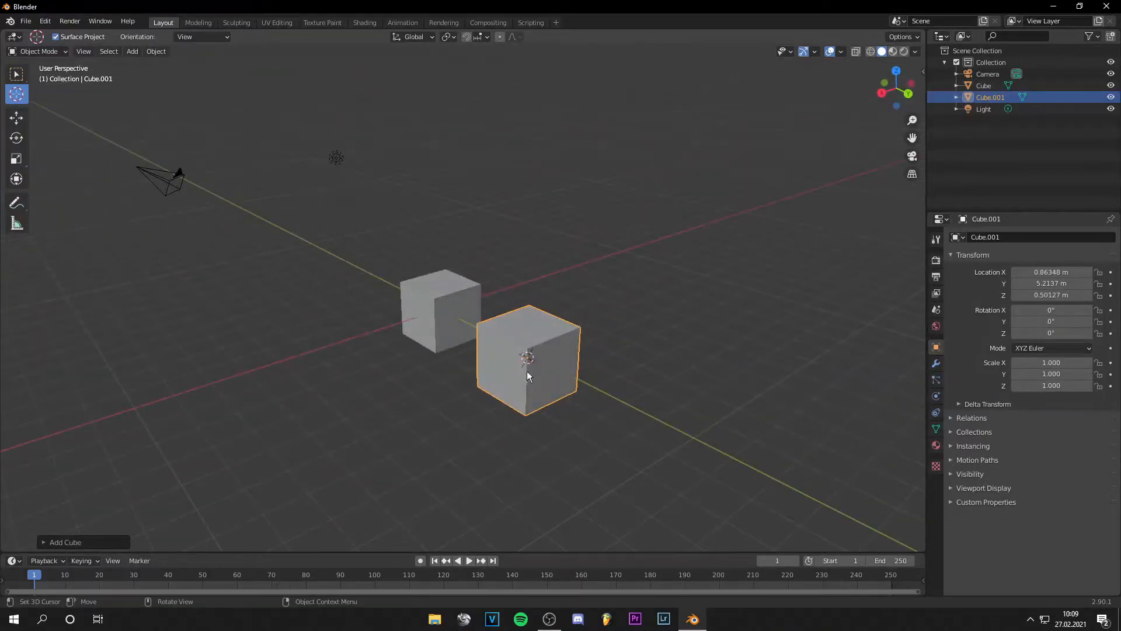
middle_drag(470, 311, 592, 317)
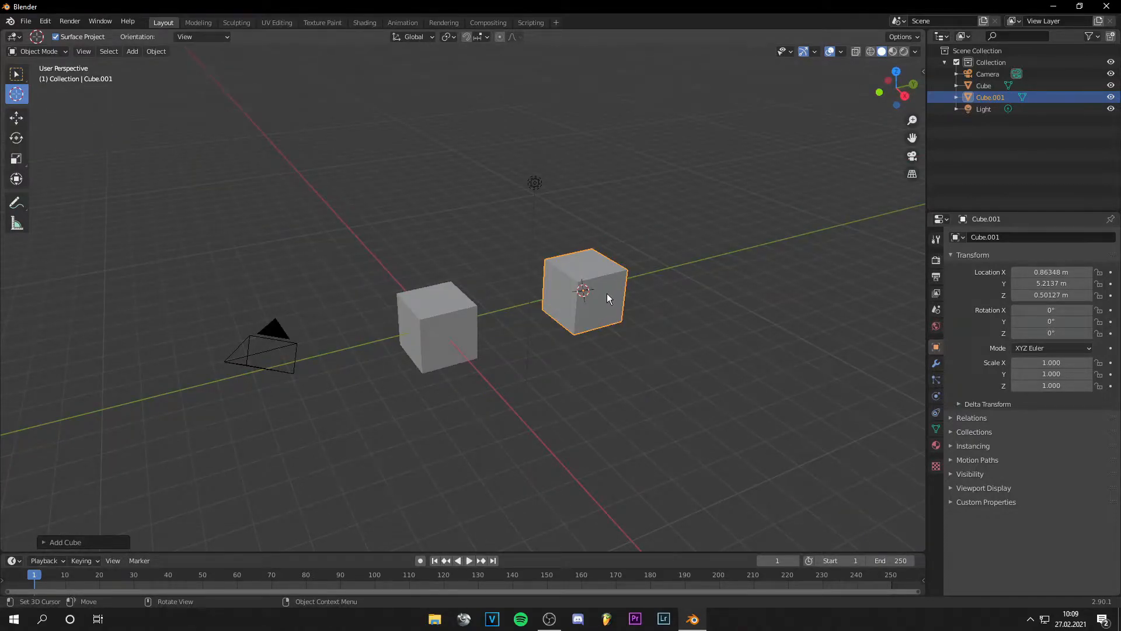
middle_drag(608, 293, 574, 278)
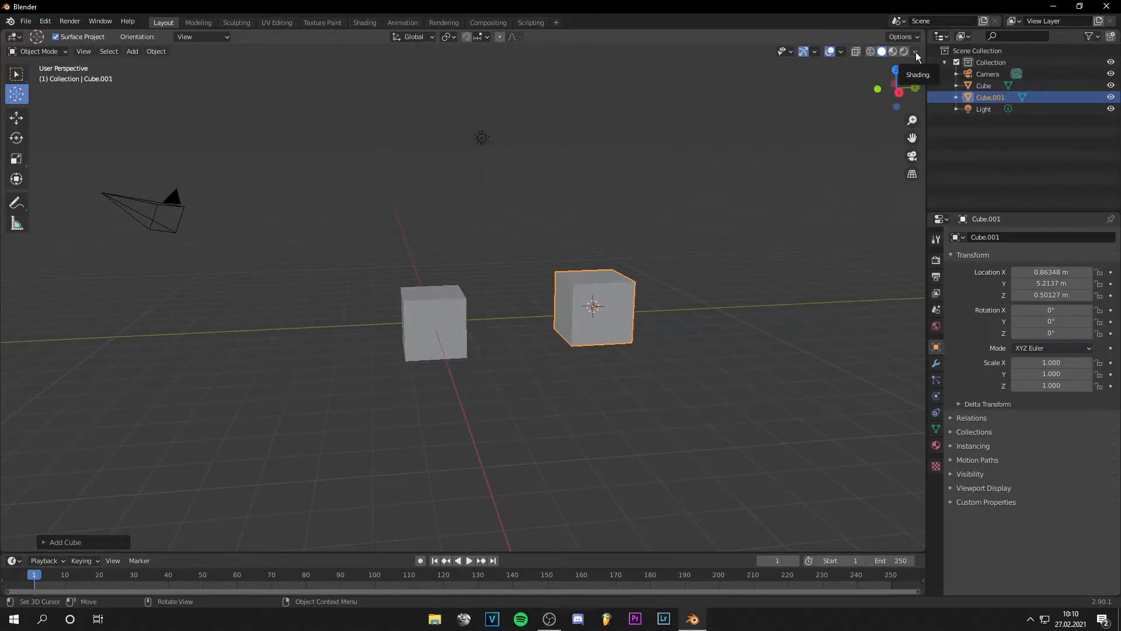
Step: Reset the 3D cursor's location to 0 m on all three axes and delete the second cube
key(n)
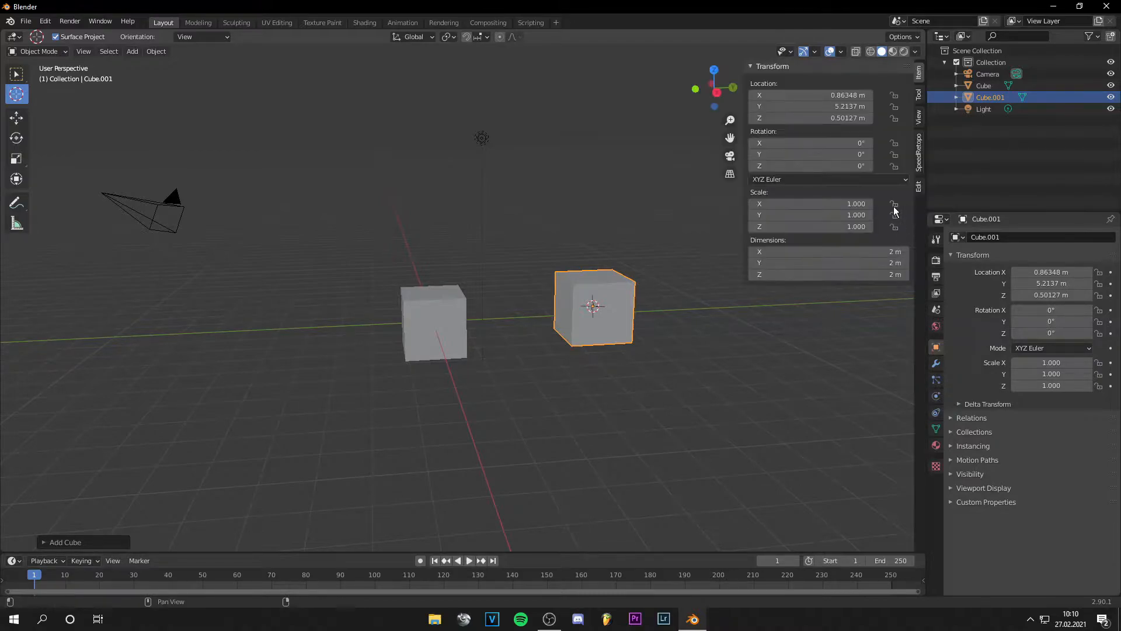
click(919, 117)
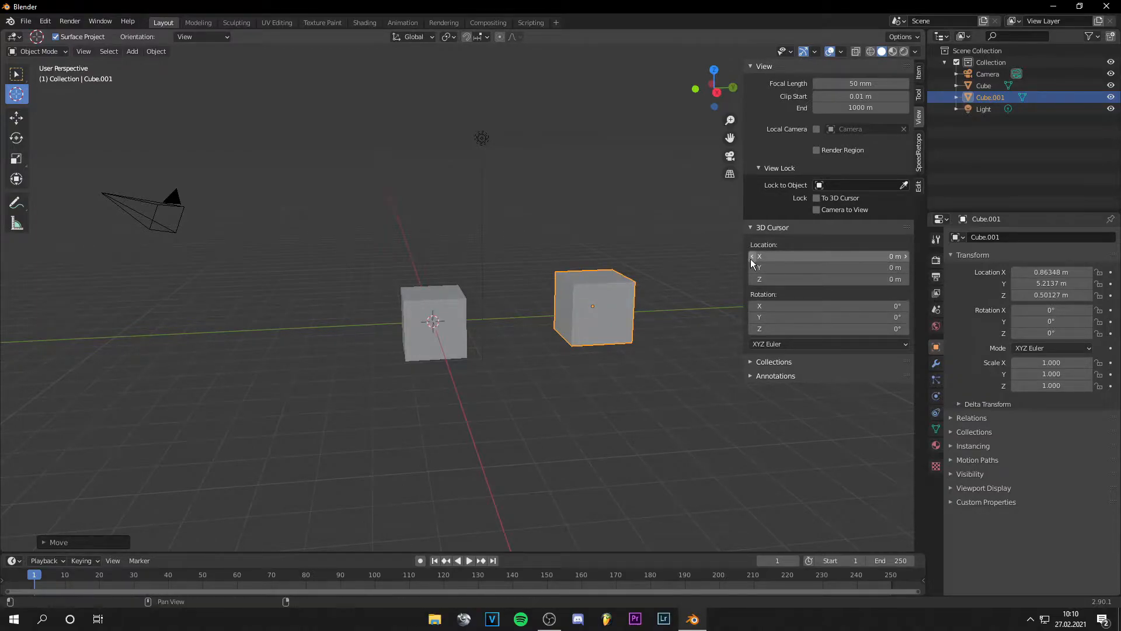
drag(742, 251, 962, 250)
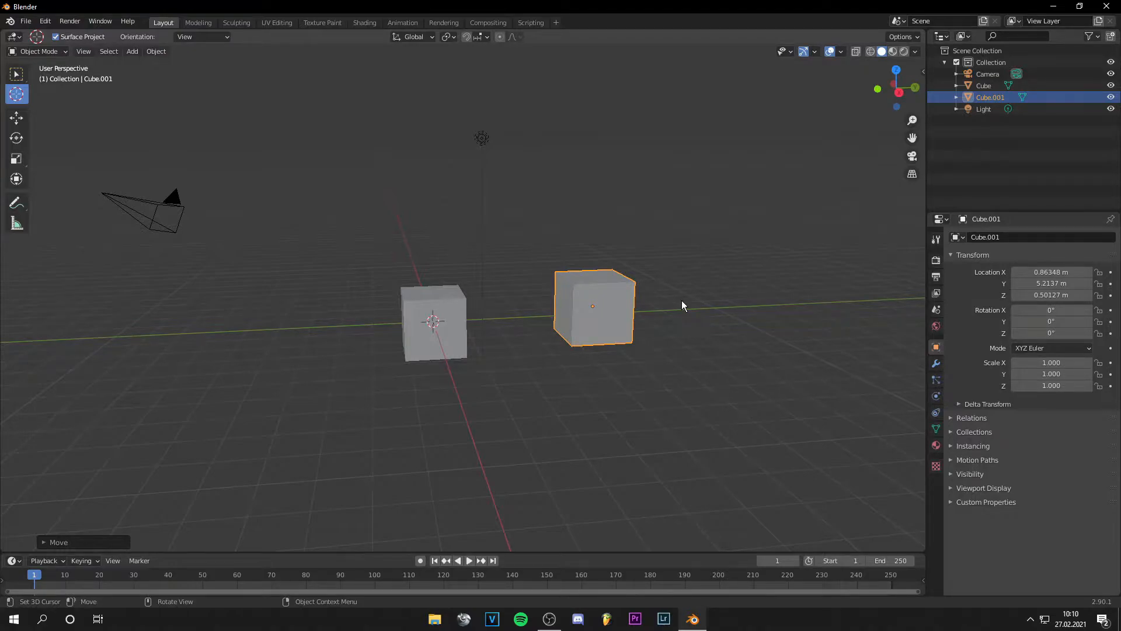
key(Delete)
key(Home)
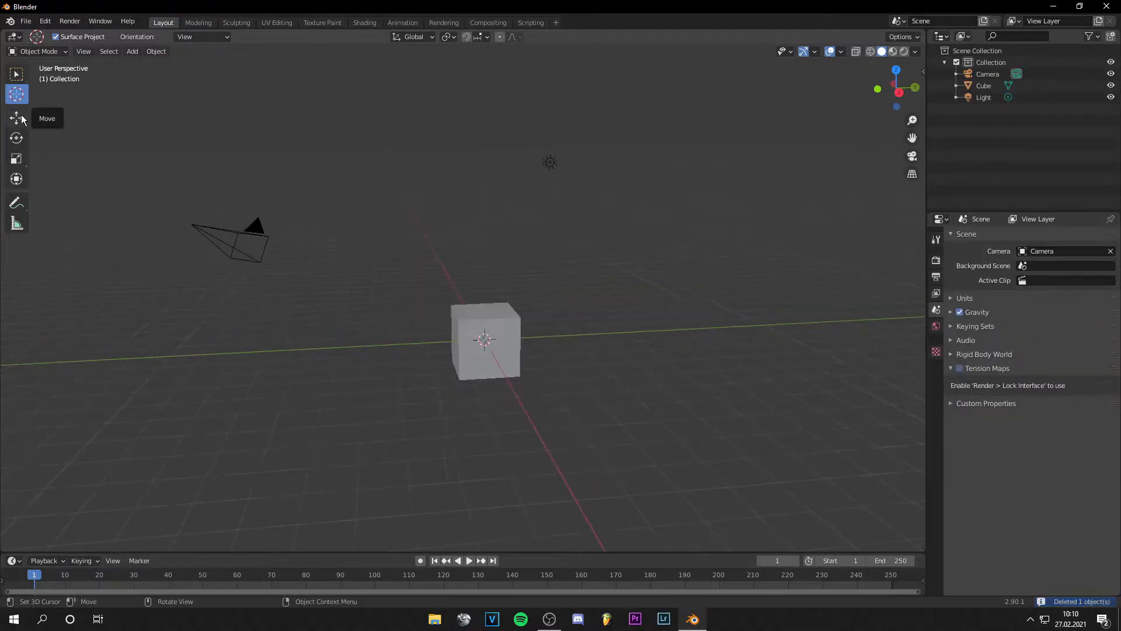
Step: Move the remaining cube along the Y and Z axes to about Y -1.40 m, Z 0.43 m
click(17, 117)
click(476, 310)
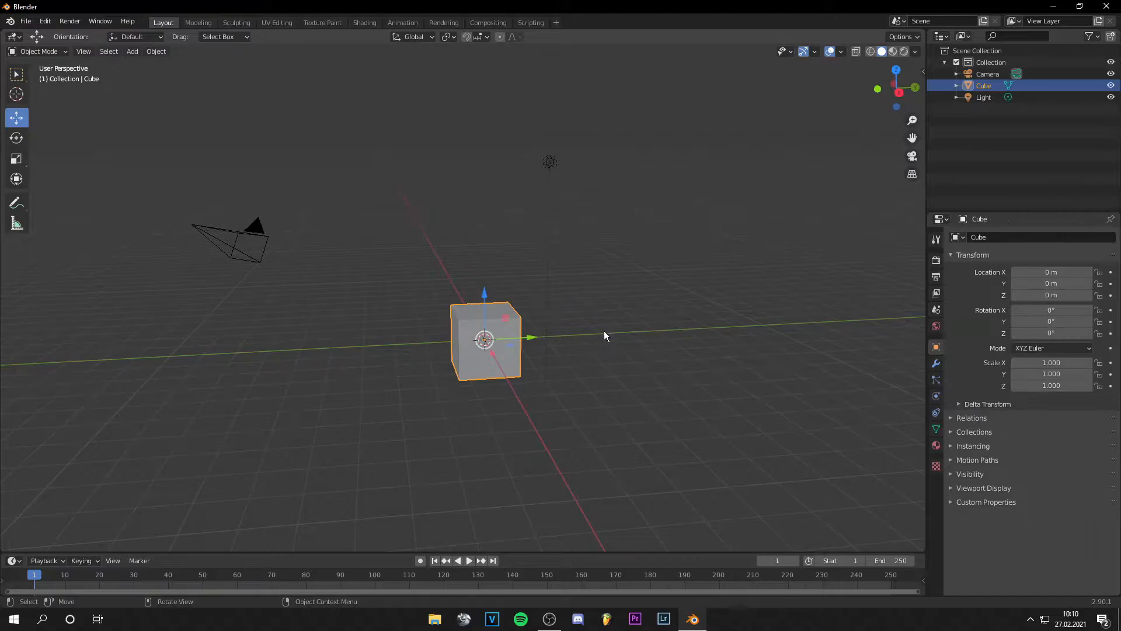
drag(529, 337, 435, 292)
middle_drag(548, 345, 595, 353)
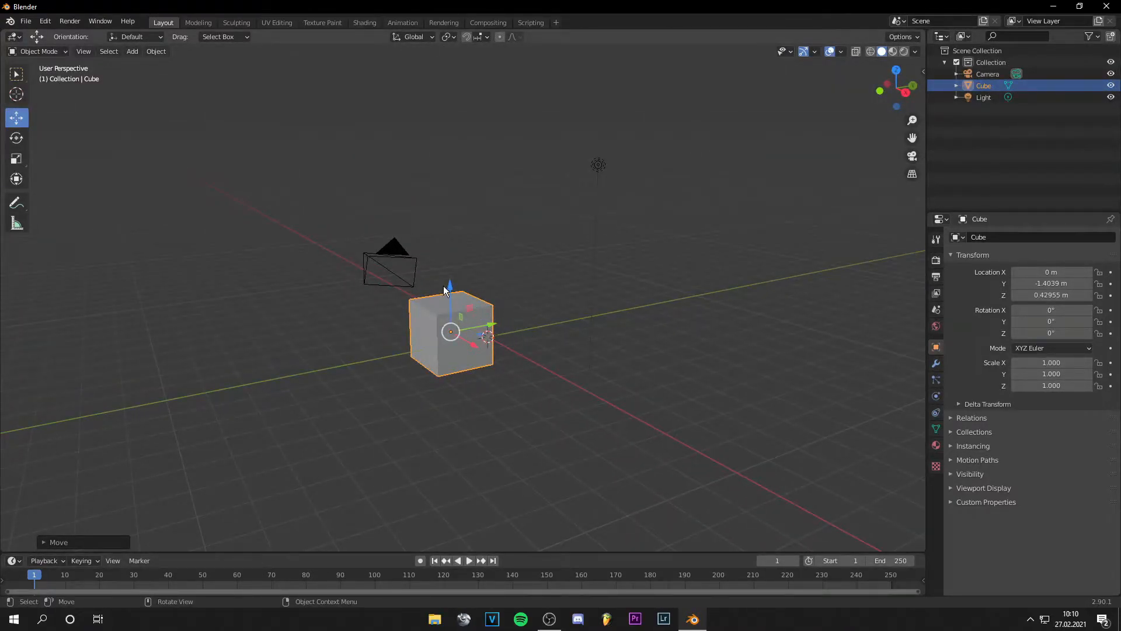
key(g)
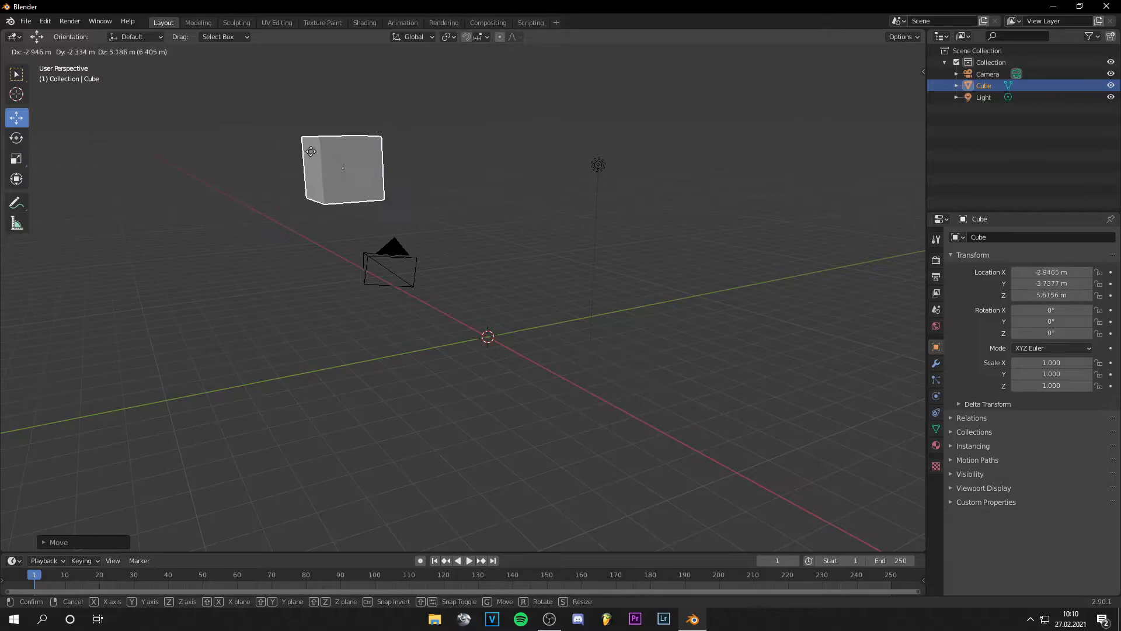
right_click(415, 138)
middle_drag(583, 152, 531, 155)
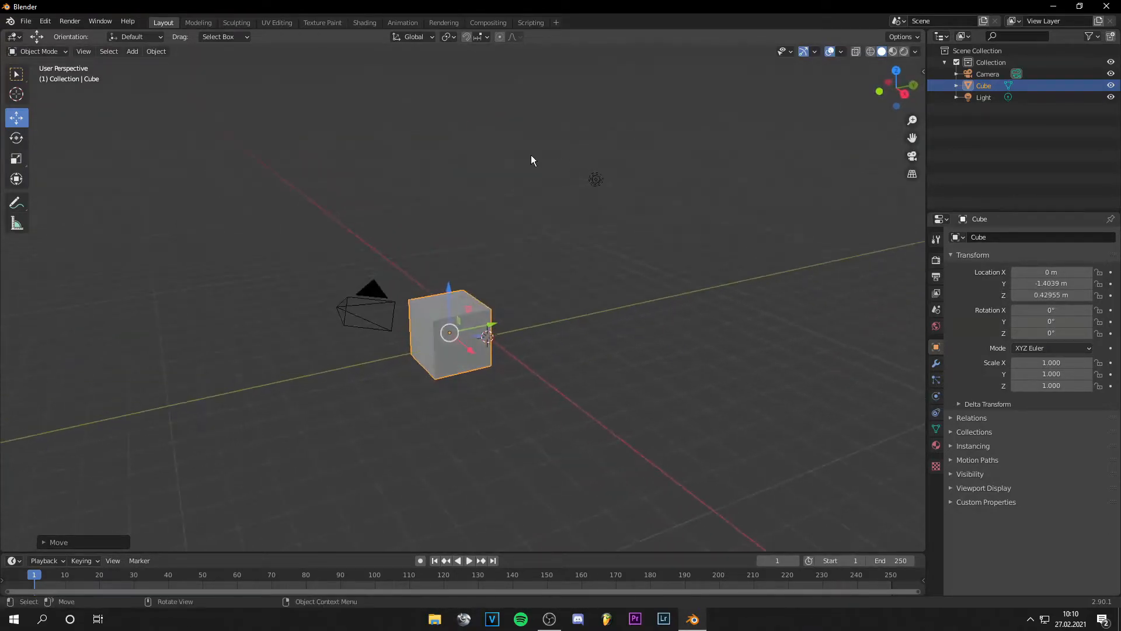
Step: Rotate the cube to exactly 90° about the global X axis with the Rotate tool
click(17, 140)
middle_drag(466, 231, 426, 226)
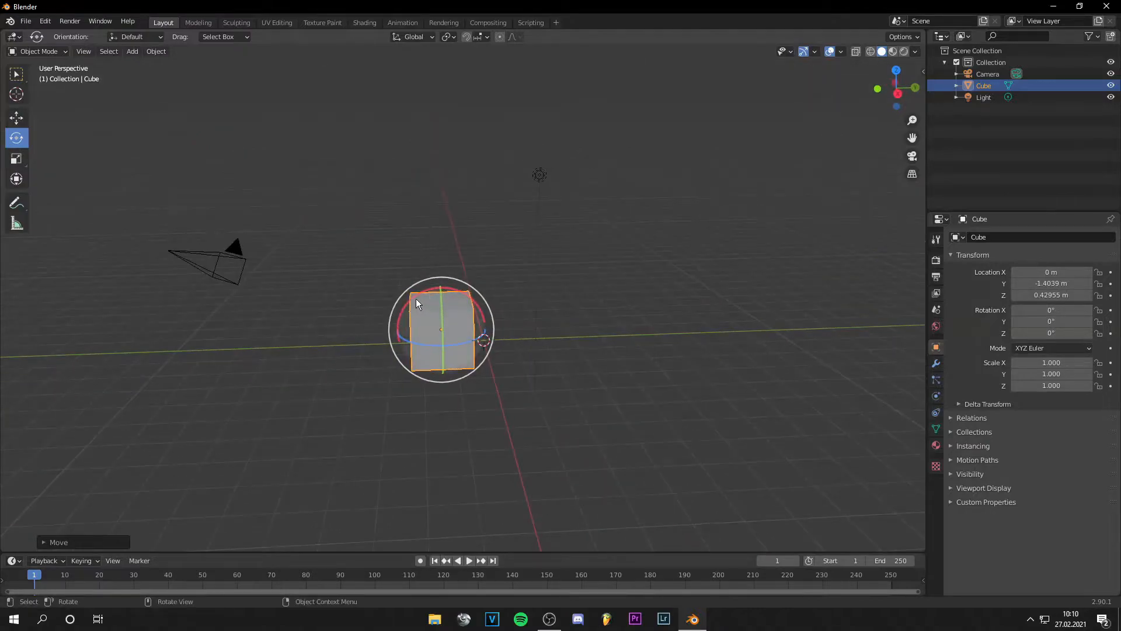
drag(413, 297, 468, 225)
right_click(469, 225)
middle_drag(471, 261, 467, 314)
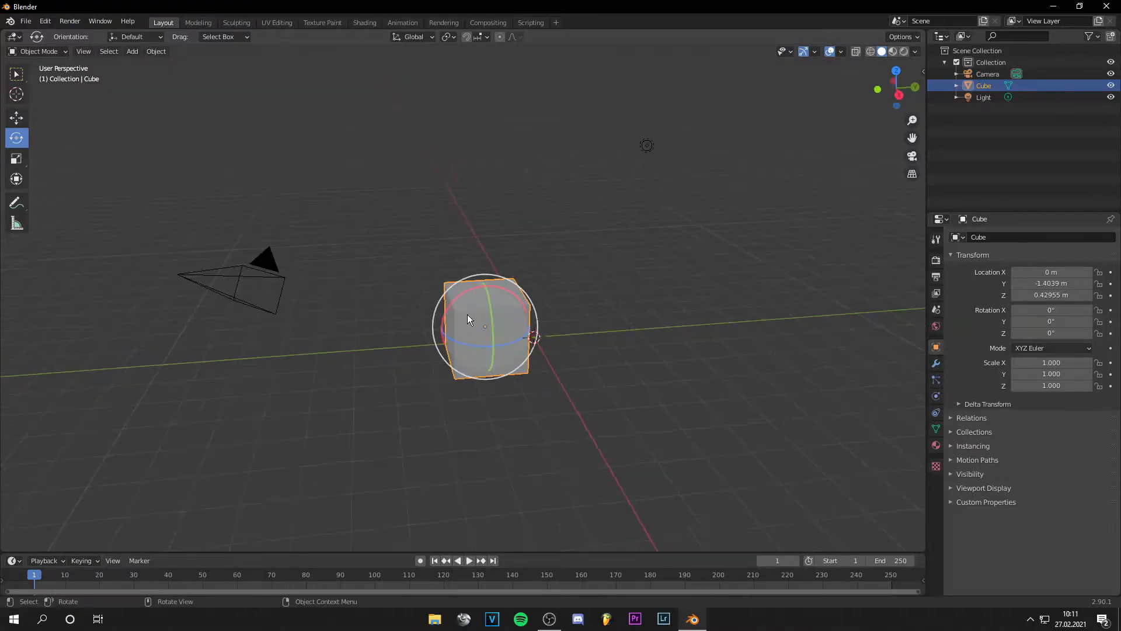
drag(445, 313, 461, 274)
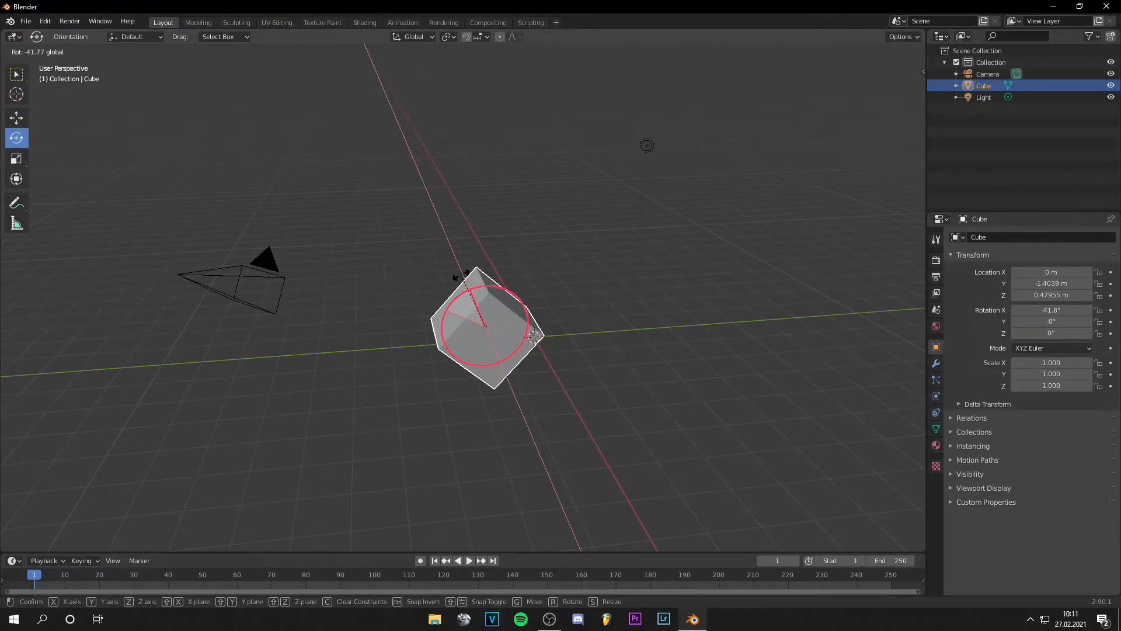
text(90)
key(Return)
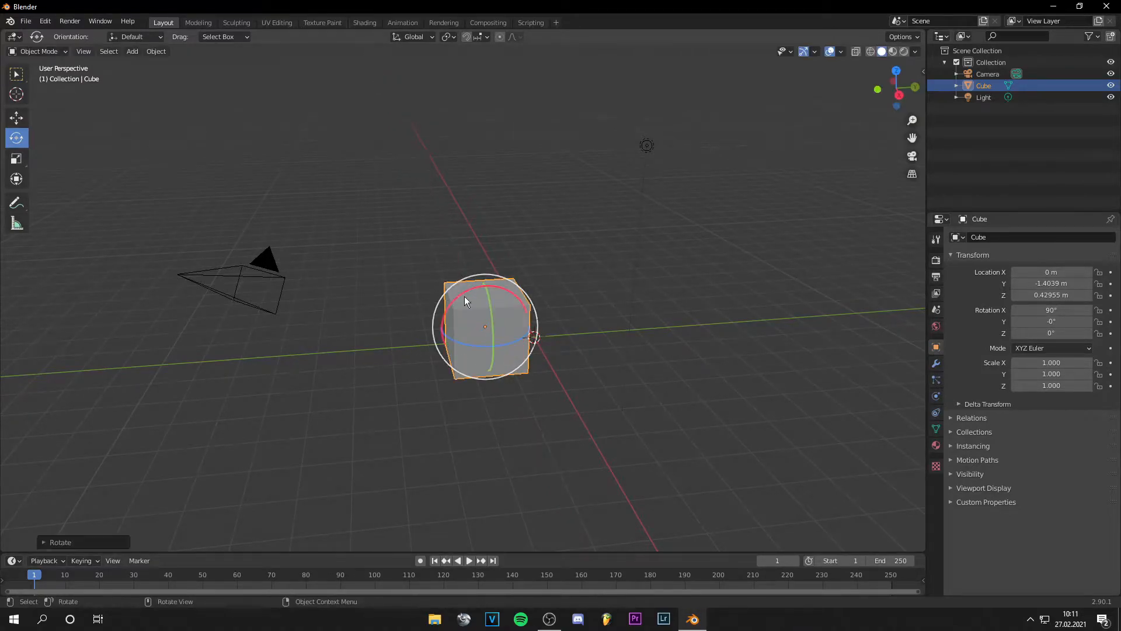
middle_drag(657, 278, 492, 302)
key(r)
key(z)
right_click(534, 332)
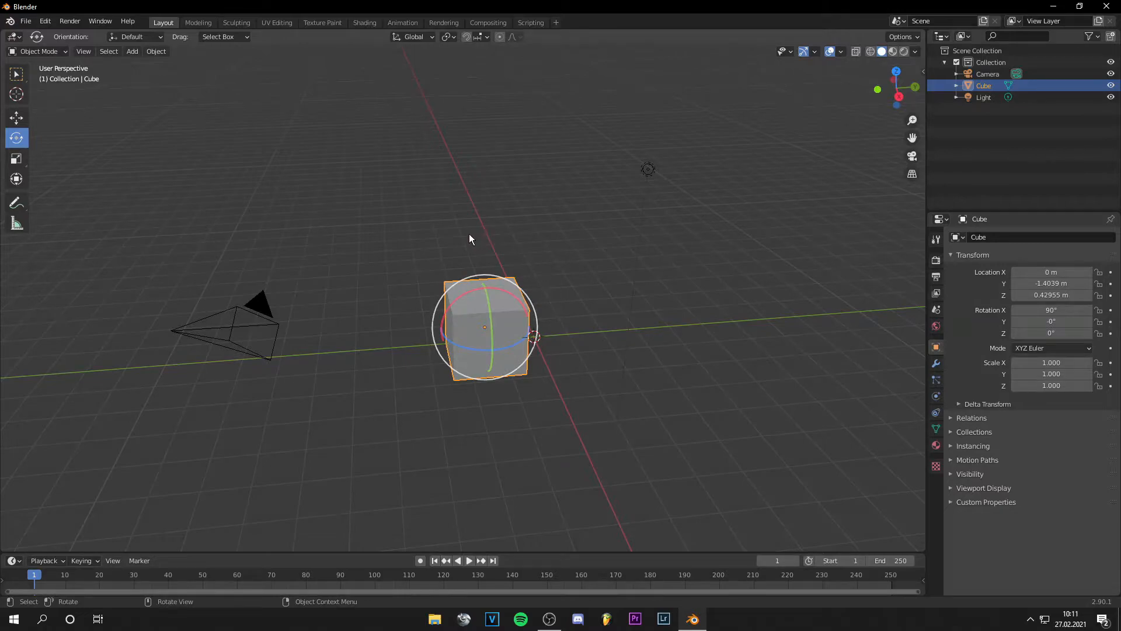
key(r)
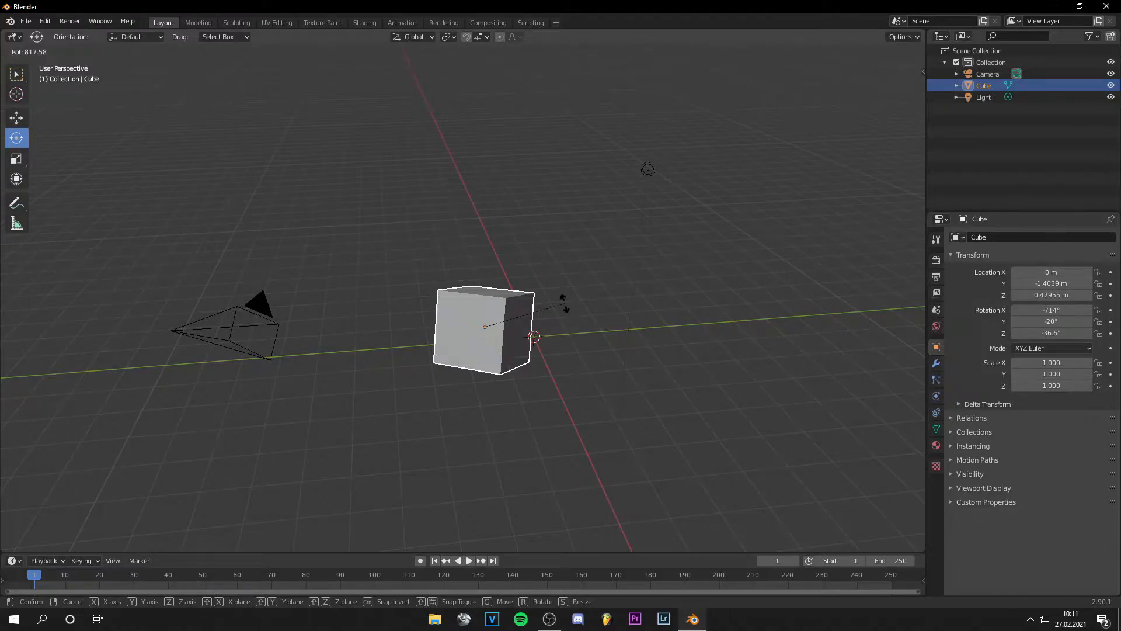
key(Escape)
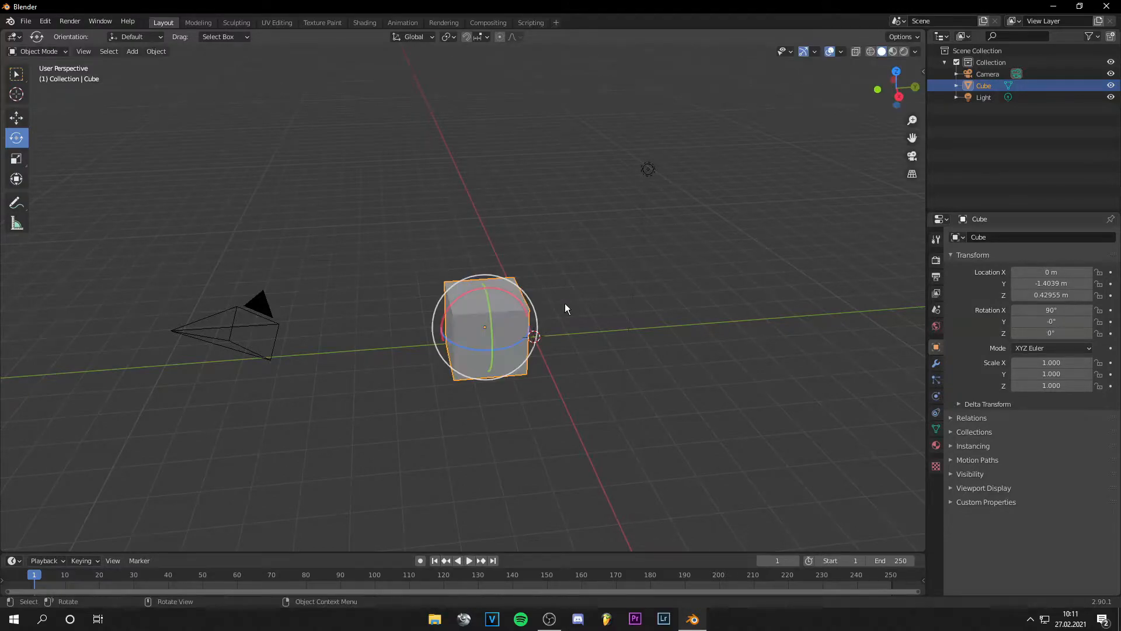
Step: Stretch the cube along the global Y and Z axes to local scale values of about Z 4.08 and Y 1.29
click(16, 159)
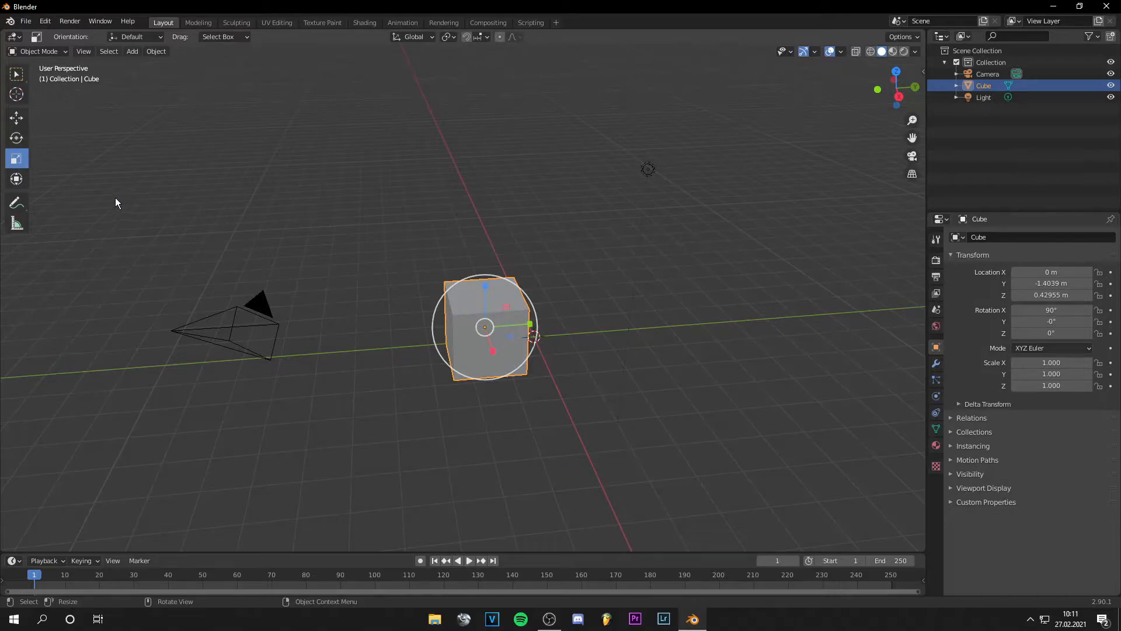
drag(527, 330, 657, 323)
drag(485, 288, 483, 257)
mouse_move(371, 291)
middle_down()
mouse_move(290, 284)
mouse_move(291, 266)
mouse_move(373, 282)
middle_up()
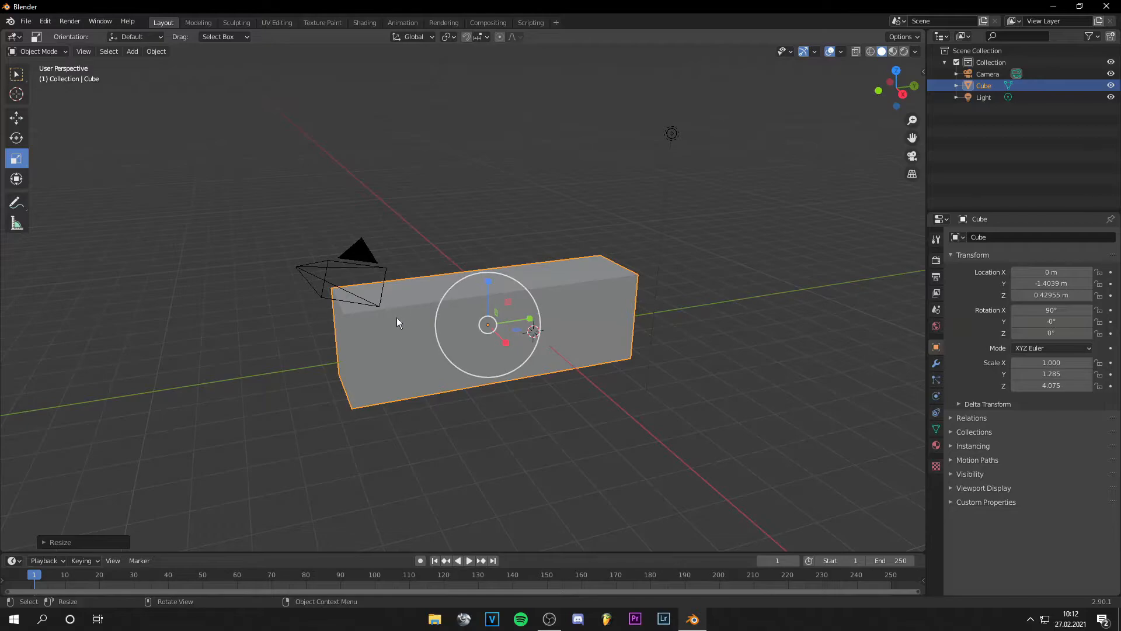
key(s)
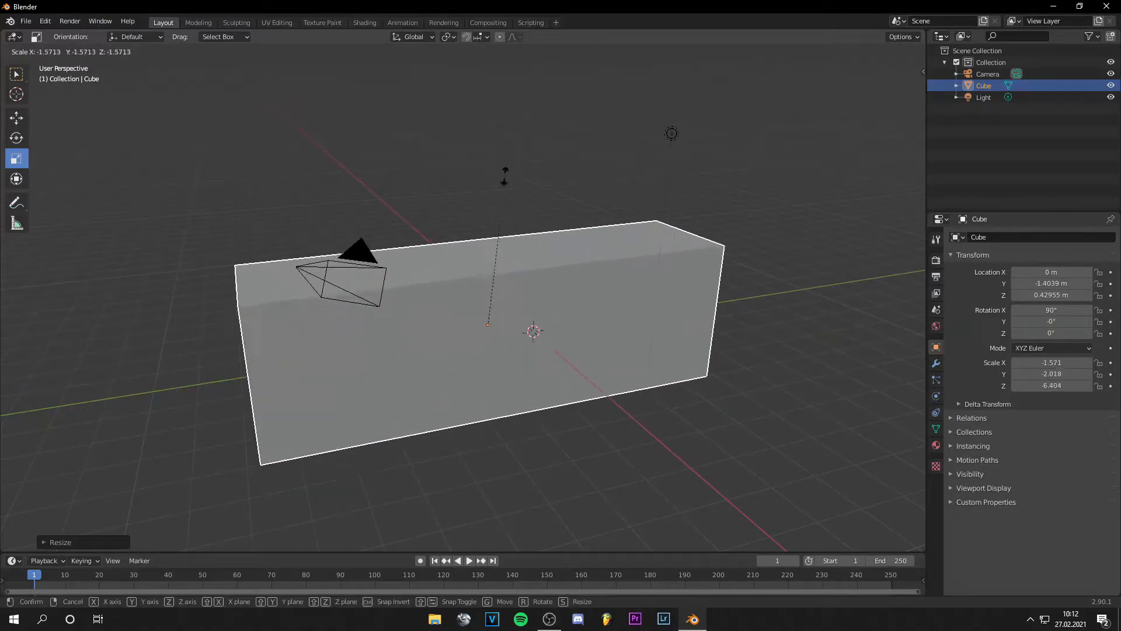
right_click(488, 239)
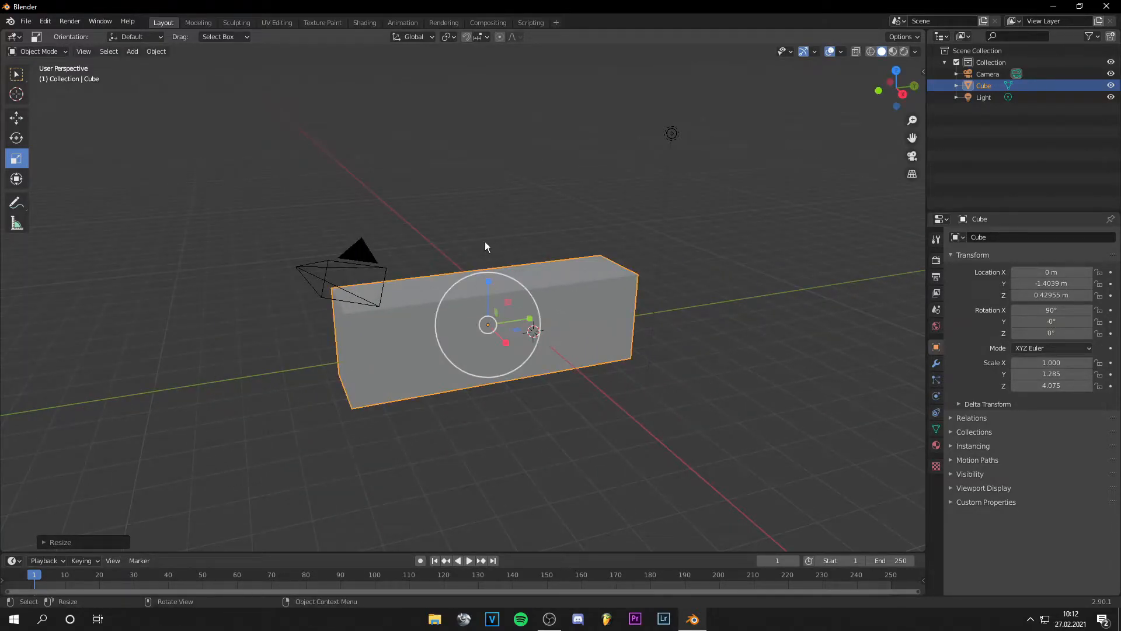
Step: Use the Transform tool to set the cube to about Y -0.98 m, Z rotation -3.2° and local Y scale 1.08
click(11, 184)
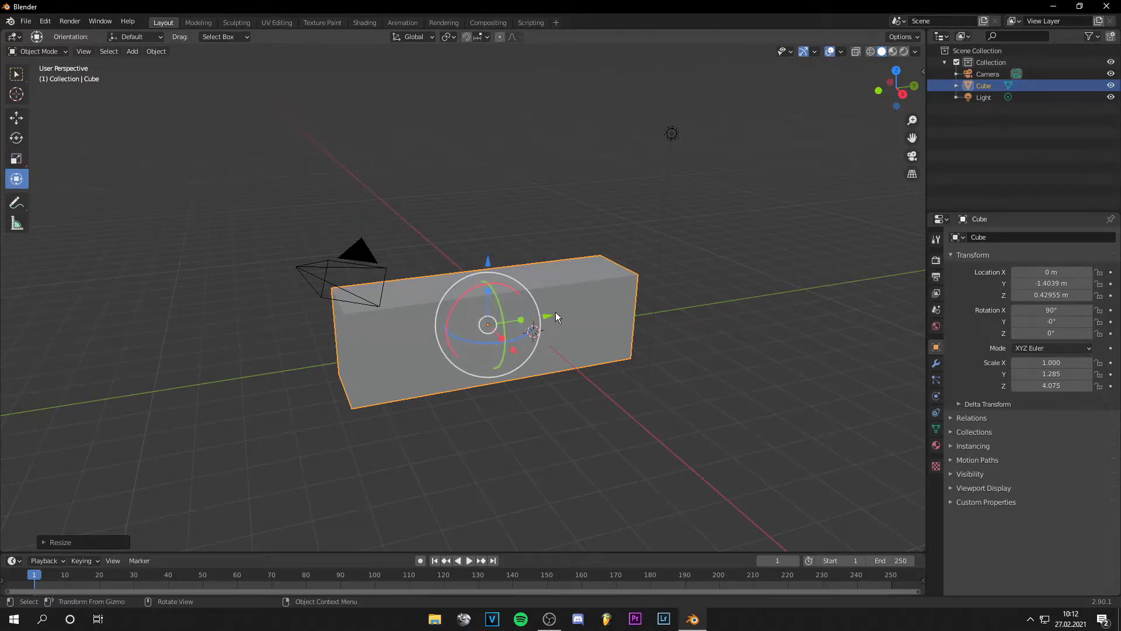
drag(514, 338, 449, 334)
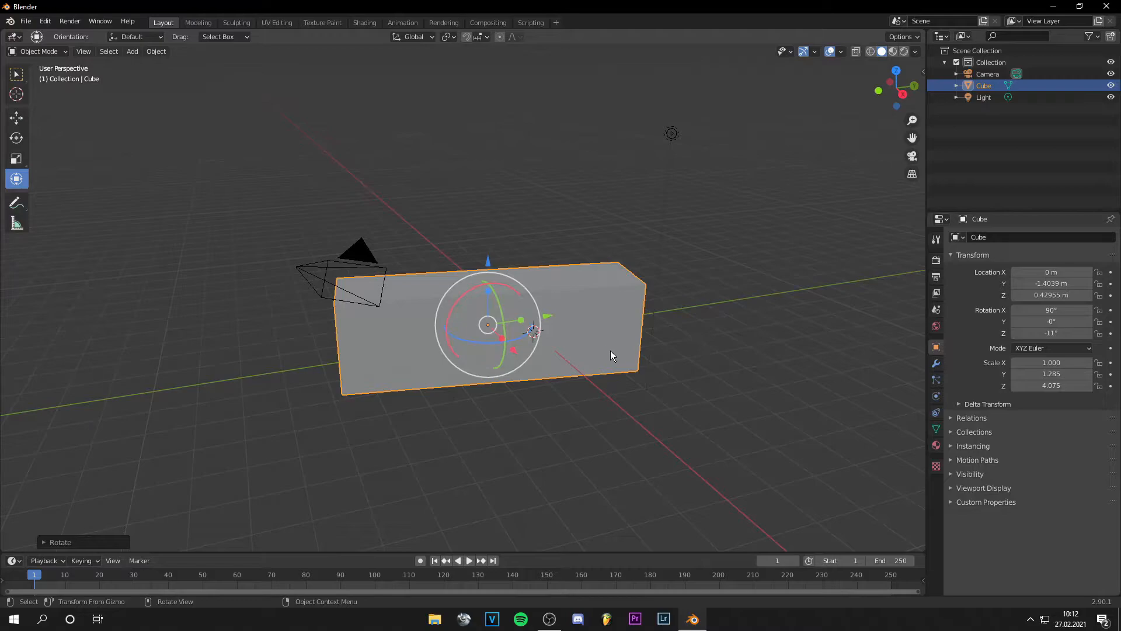
middle_drag(618, 353, 538, 342)
drag(538, 343, 485, 312)
Step: Write the letters ABC freehand over the cube's long side with the Annotate tool
click(20, 204)
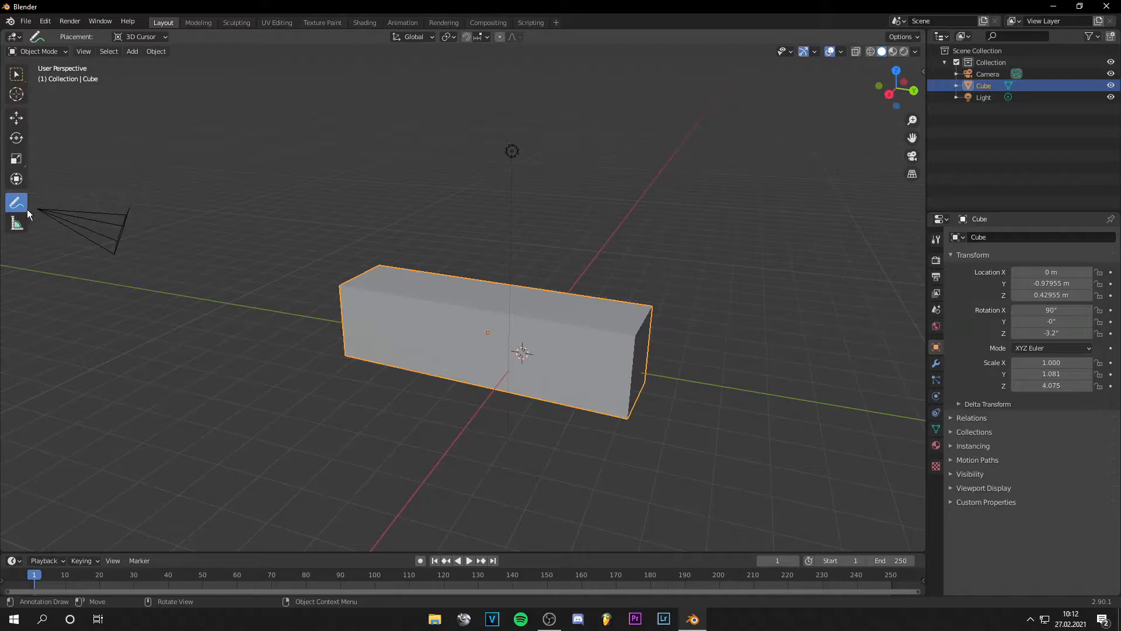
middle_drag(393, 289, 514, 318)
mouse_move(379, 352)
mouse_down()
mouse_move(414, 331)
mouse_move(416, 352)
mouse_move(428, 334)
mouse_move(437, 354)
mouse_up()
drag(495, 320, 489, 362)
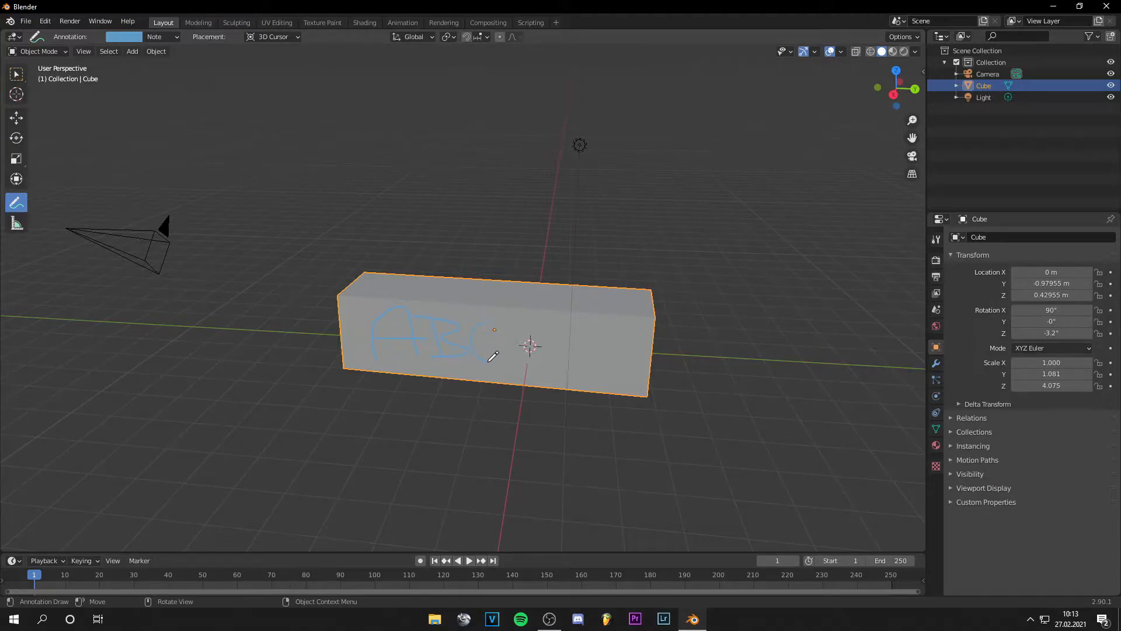
Step: Erase the ABC annotation strokes with the Annotate Eraser
click(17, 203)
click(88, 277)
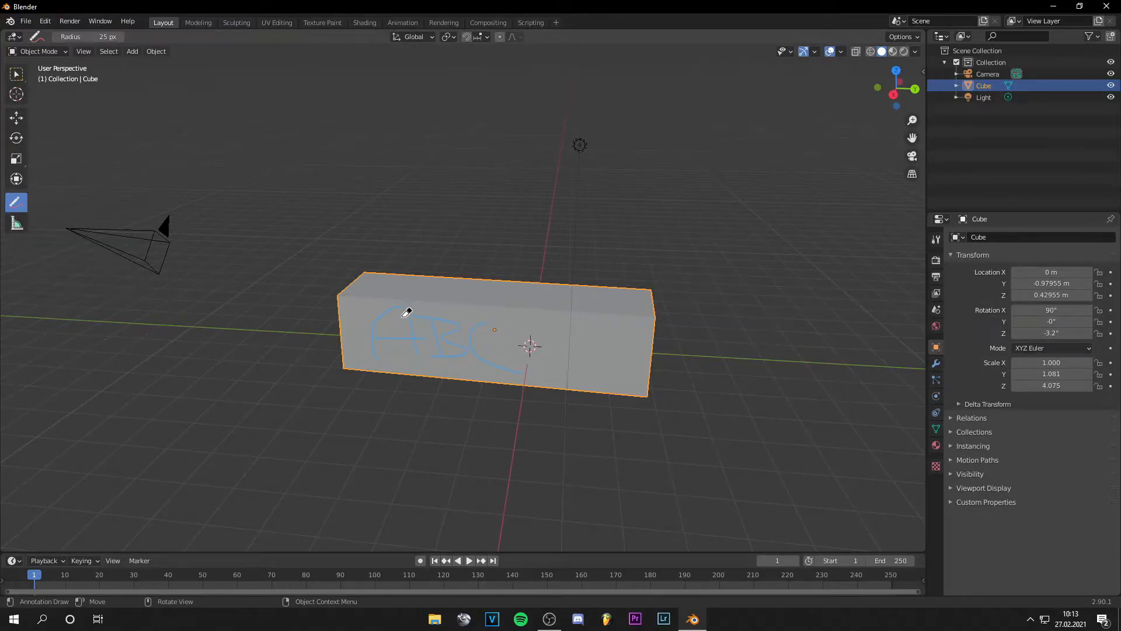
mouse_move(403, 310)
mouse_down()
mouse_move(378, 317)
mouse_move(396, 270)
mouse_up()
drag(533, 396, 491, 338)
Step: Measure the width along the cube's upper edge in front orthographic view, and delete the ruler
click(17, 222)
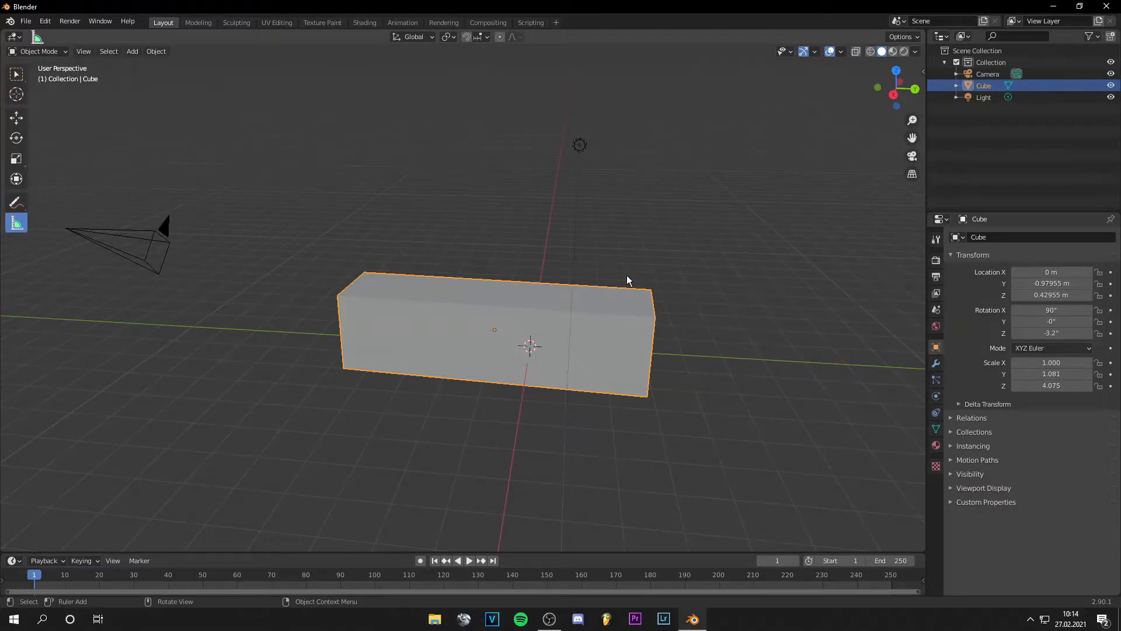
key(KP_1)
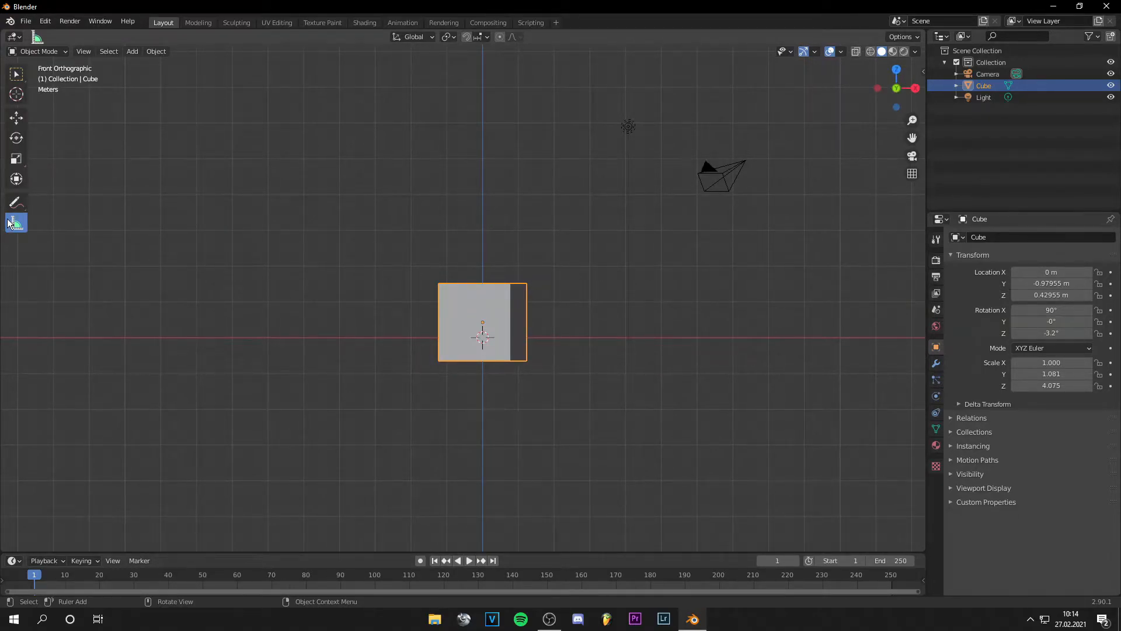
scroll(462, 275, up, 3)
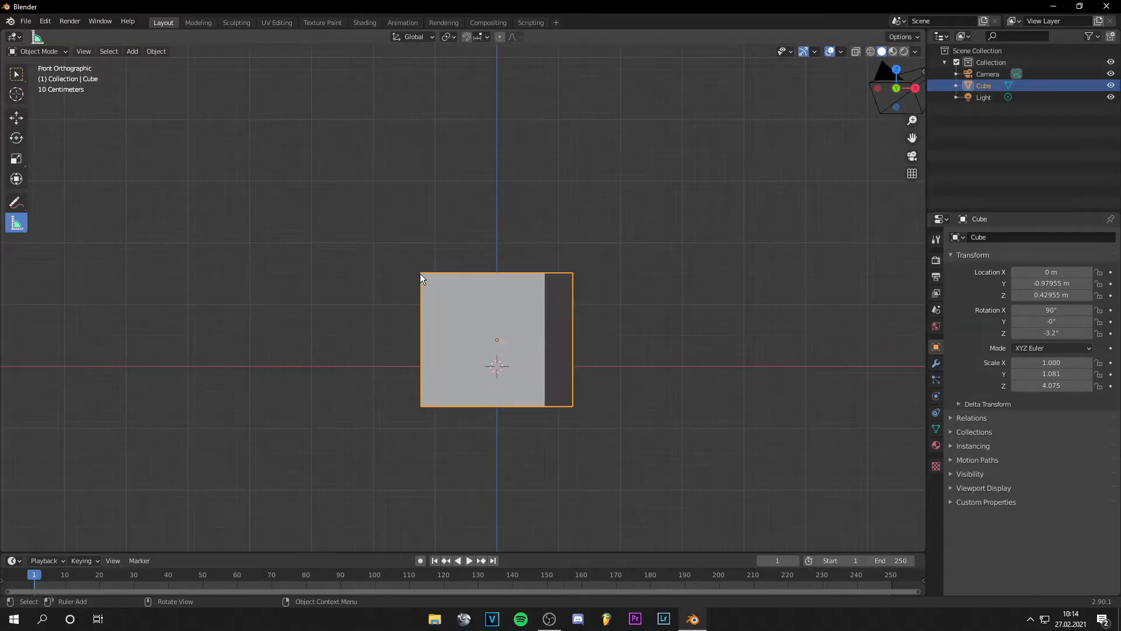
drag(421, 274, 488, 271)
drag(572, 273, 574, 272)
scroll(625, 275, up, 4)
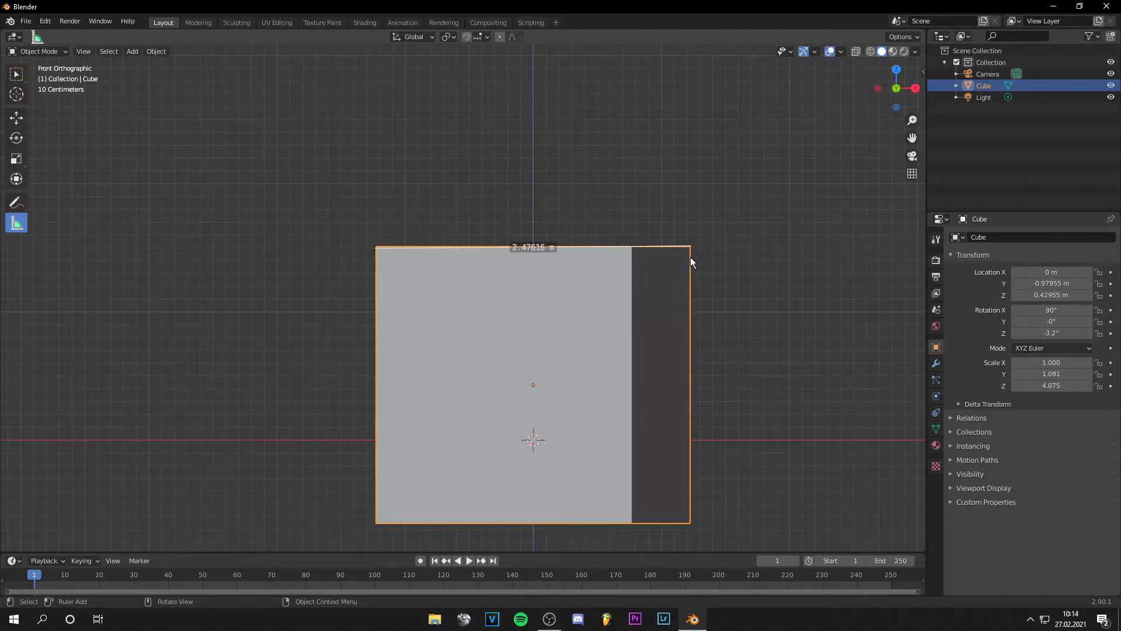
click(398, 248)
key(Delete)
key(Delete)
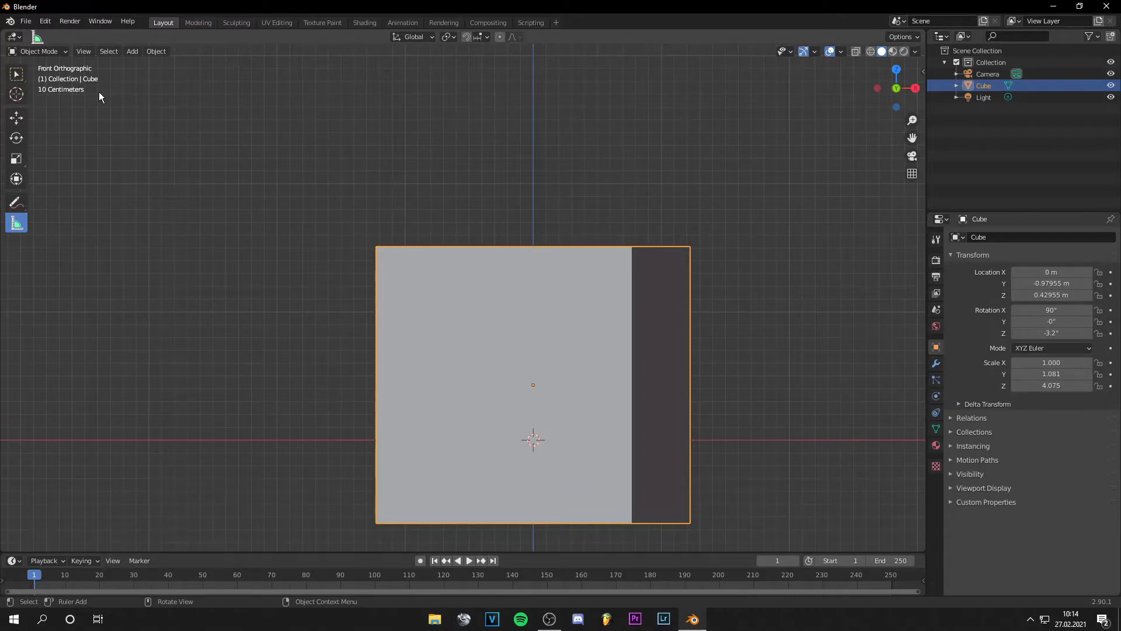
Step: Examine the cube in the right and top orthographic views and return to a perspective view
key(KP_3)
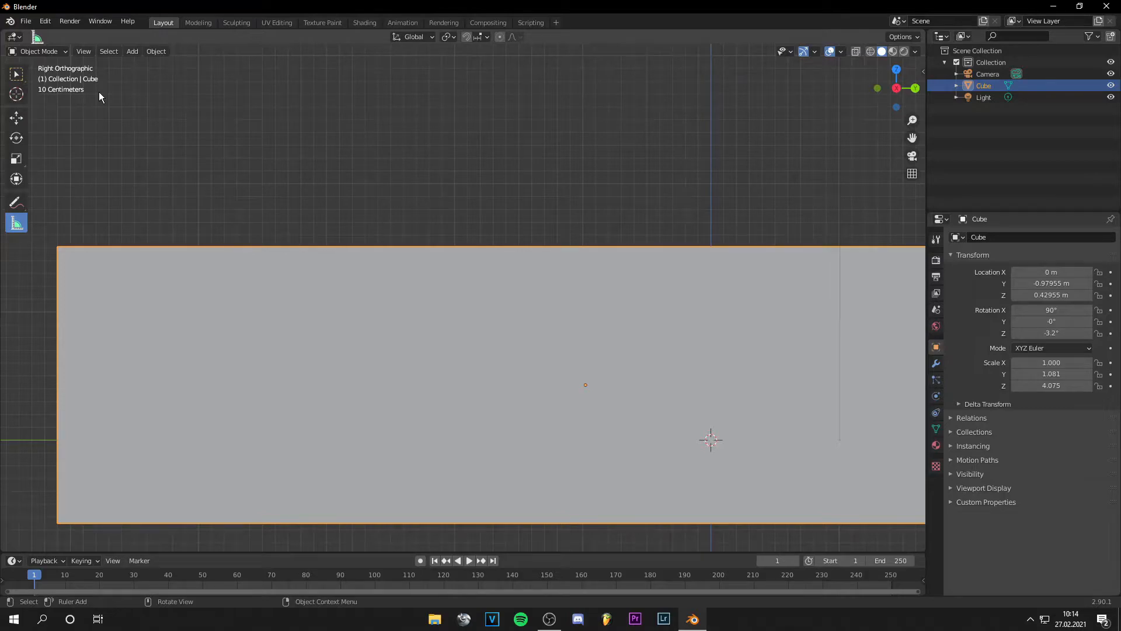
key(KP_7)
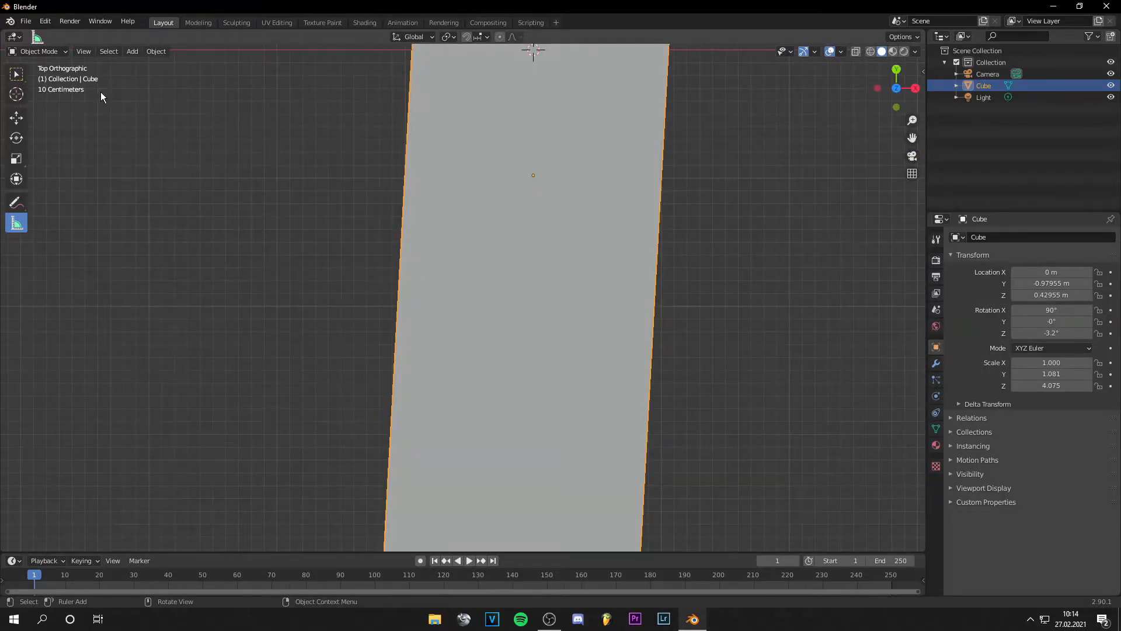
scroll(406, 156, down, 2)
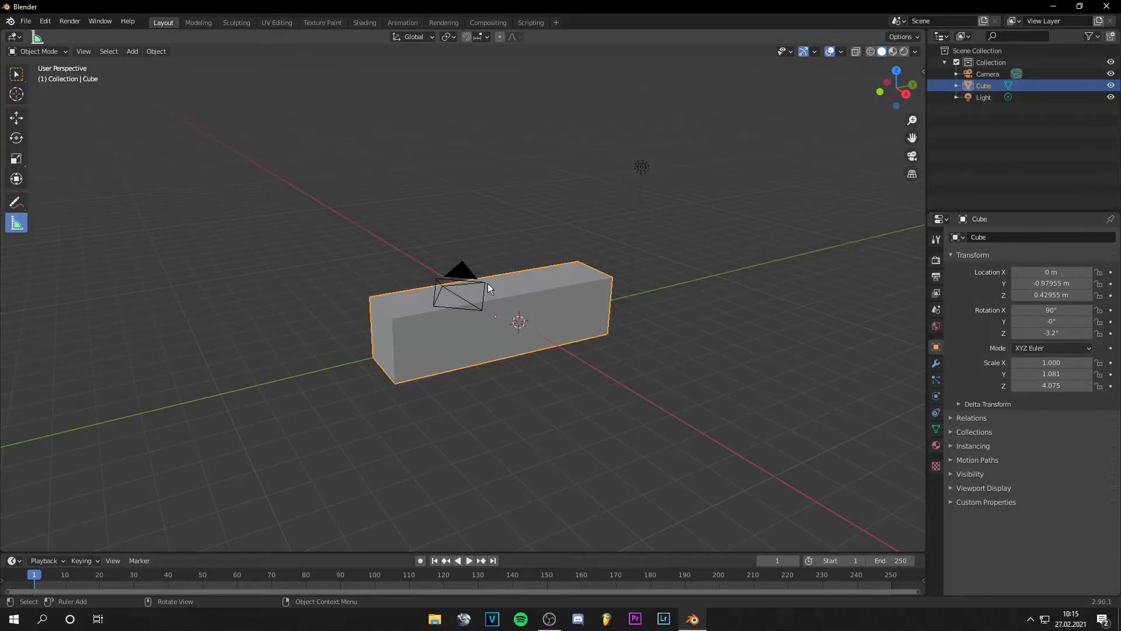
key(KP_5)
middle_drag(541, 281, 187, 51)
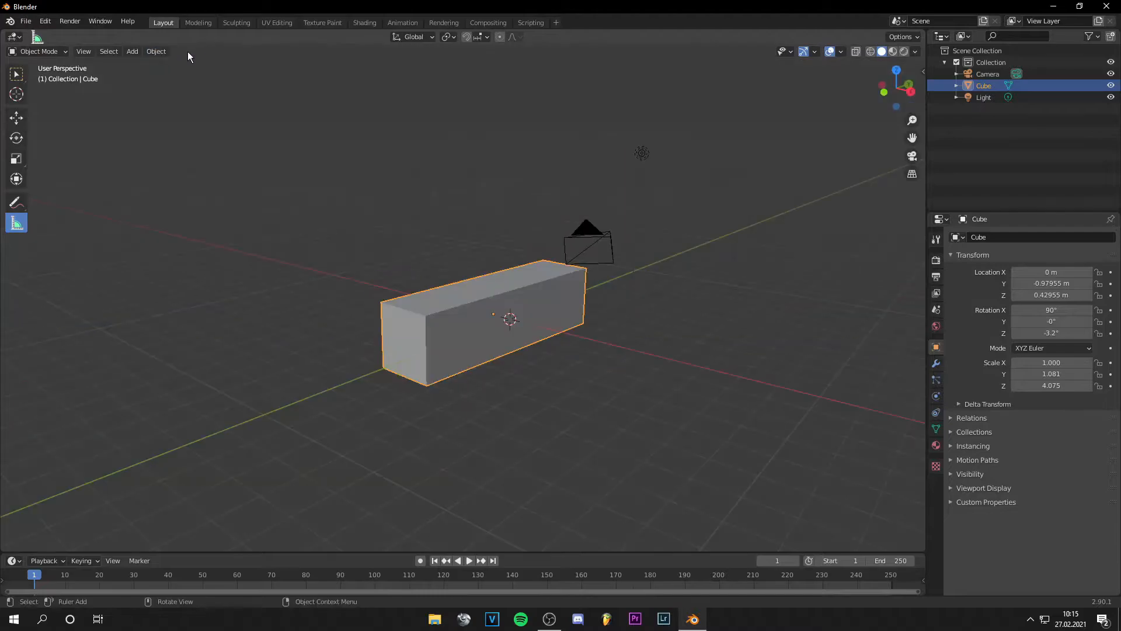
Step: Visit the Modeling workspace and return to Layout, toggle Edit Mode on and off, and check the available object modes
click(199, 23)
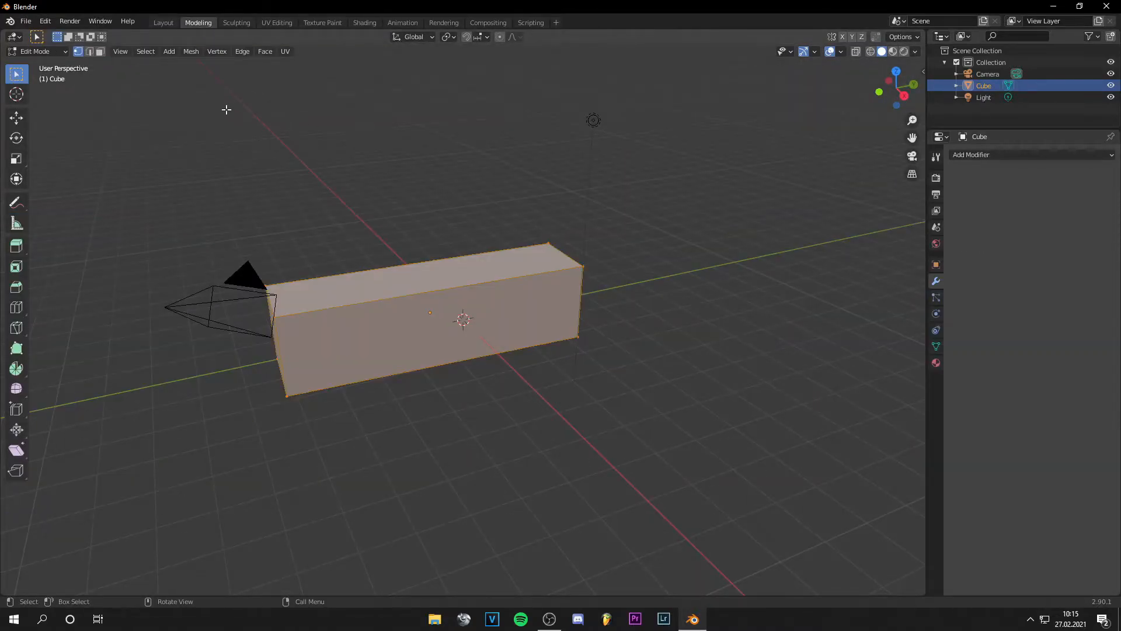
middle_drag(267, 153, 299, 144)
click(163, 23)
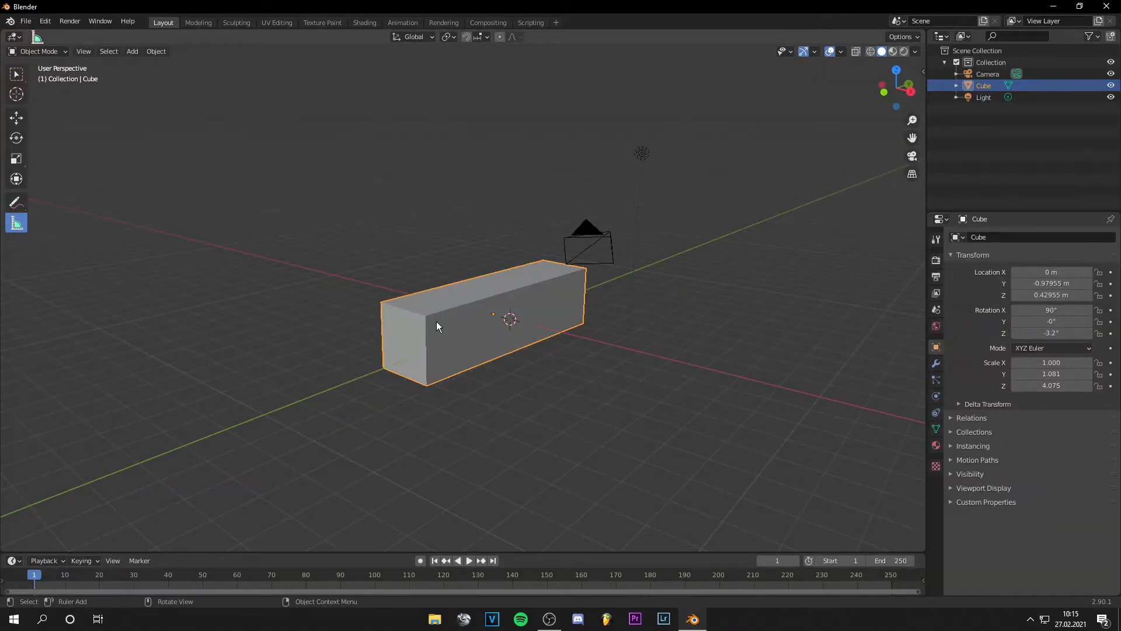
key(Tab)
key(Tab)
click(57, 54)
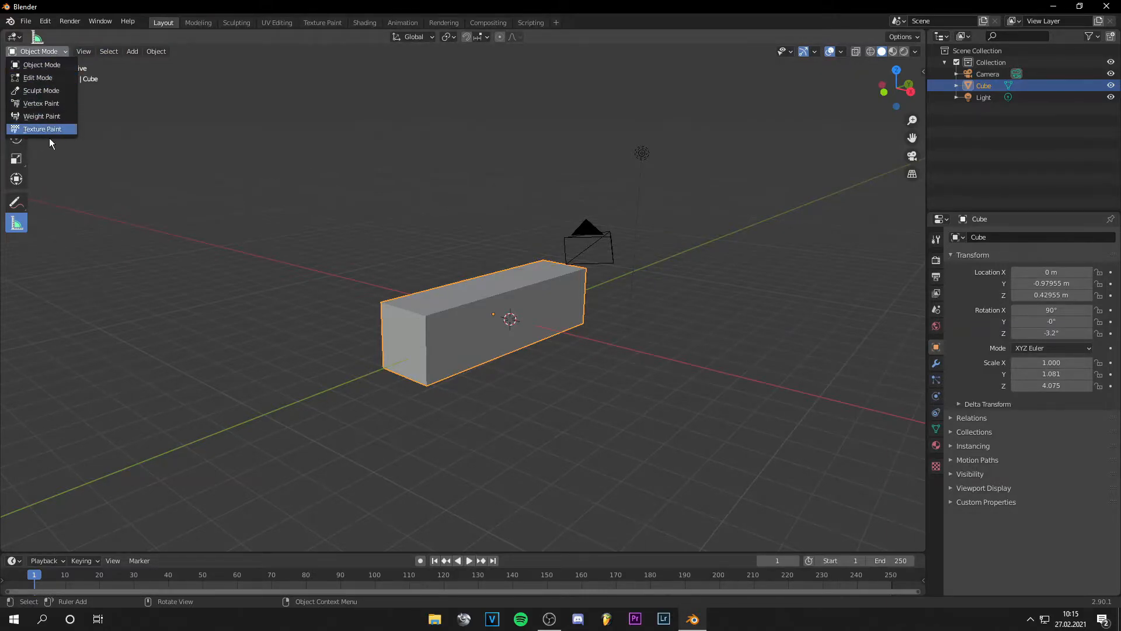
click(44, 53)
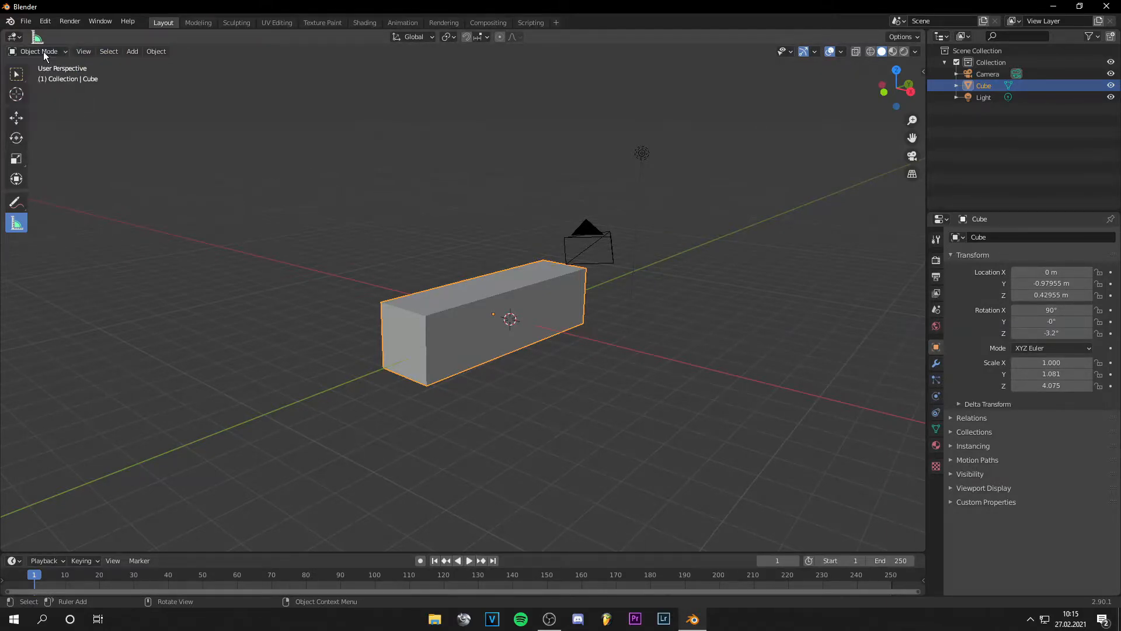
Step: Open the Modeling workspace, clear the mesh selection, and select the two upper corner vertices at the box's near end in turn
click(198, 22)
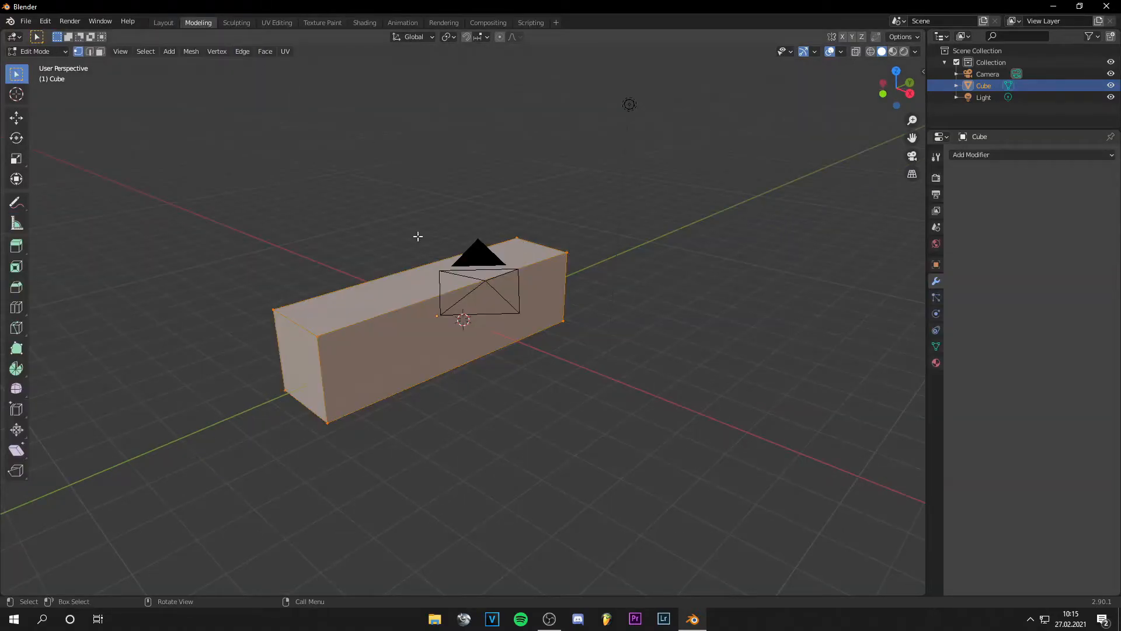
middle_drag(151, 148, 273, 167)
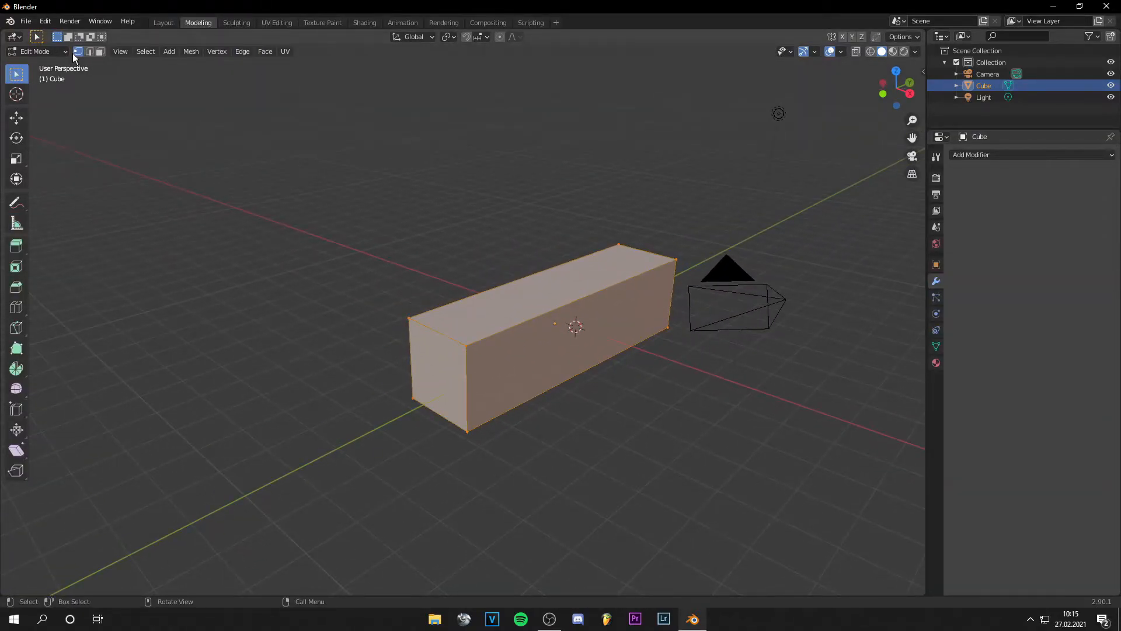
click(363, 278)
scroll(409, 319, up, 3)
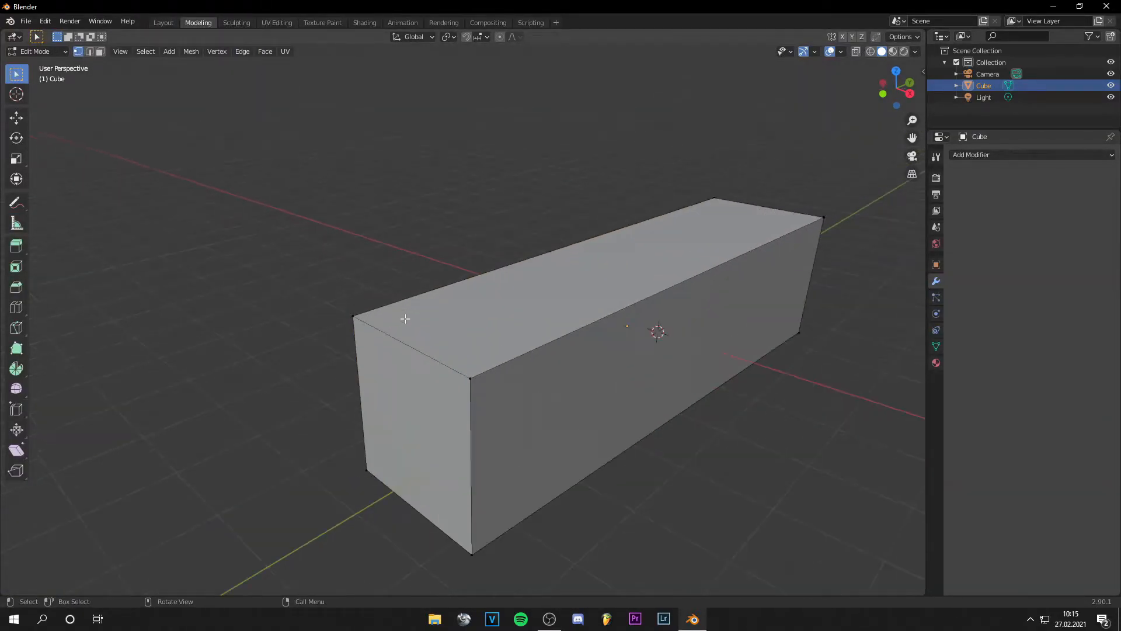
click(355, 316)
click(471, 378)
Step: Select the near vertical edge in edge select mode, and the top, long-side and end faces in turn in face select mode
click(89, 51)
click(463, 406)
click(101, 51)
click(522, 292)
click(562, 403)
click(442, 425)
click(177, 199)
Step: Try extruding the box's top face upward with the Extrude Region tool, and undo the extrusion
click(16, 249)
click(485, 300)
drag(639, 214, 620, 119)
key(ctrl+z)
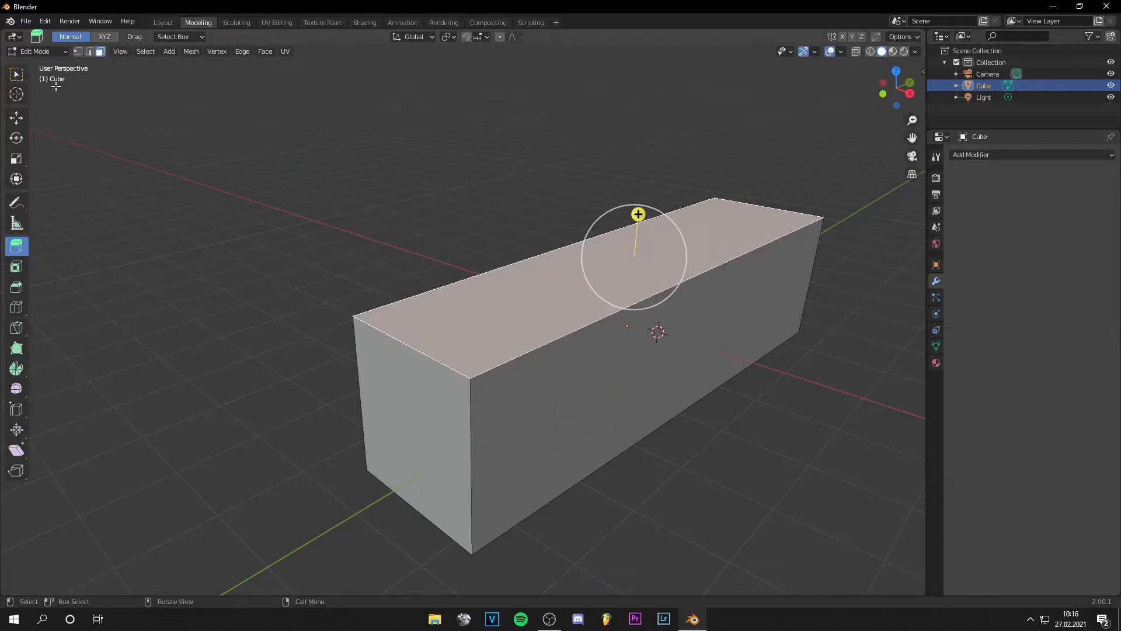
Step: Extrude the selected top face straight up by about 1.08 m
click(17, 74)
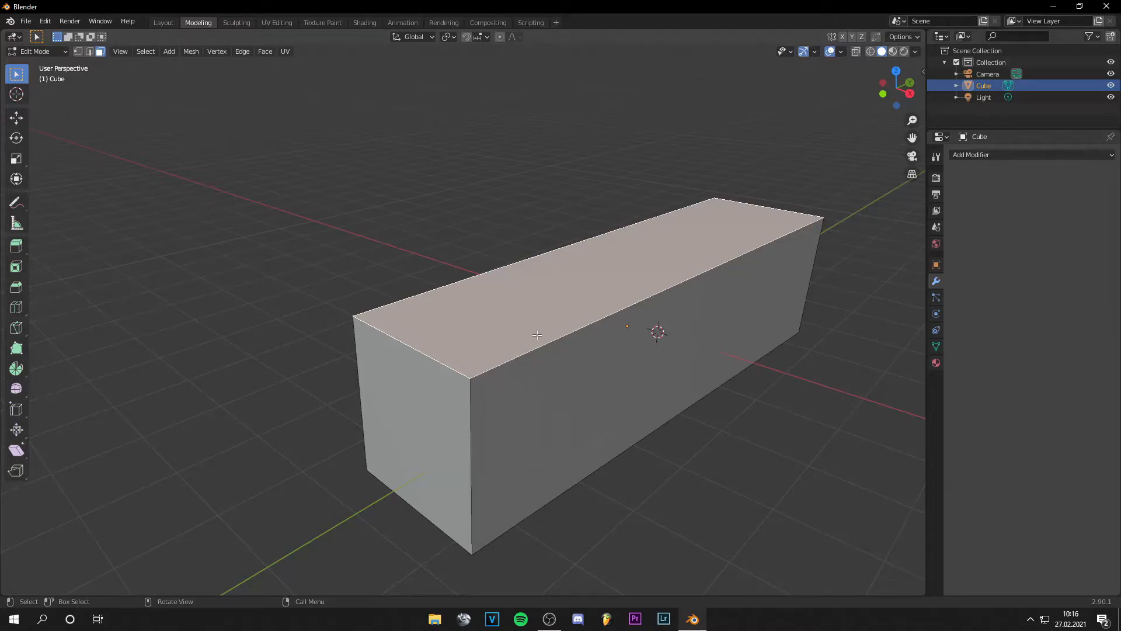
key(e)
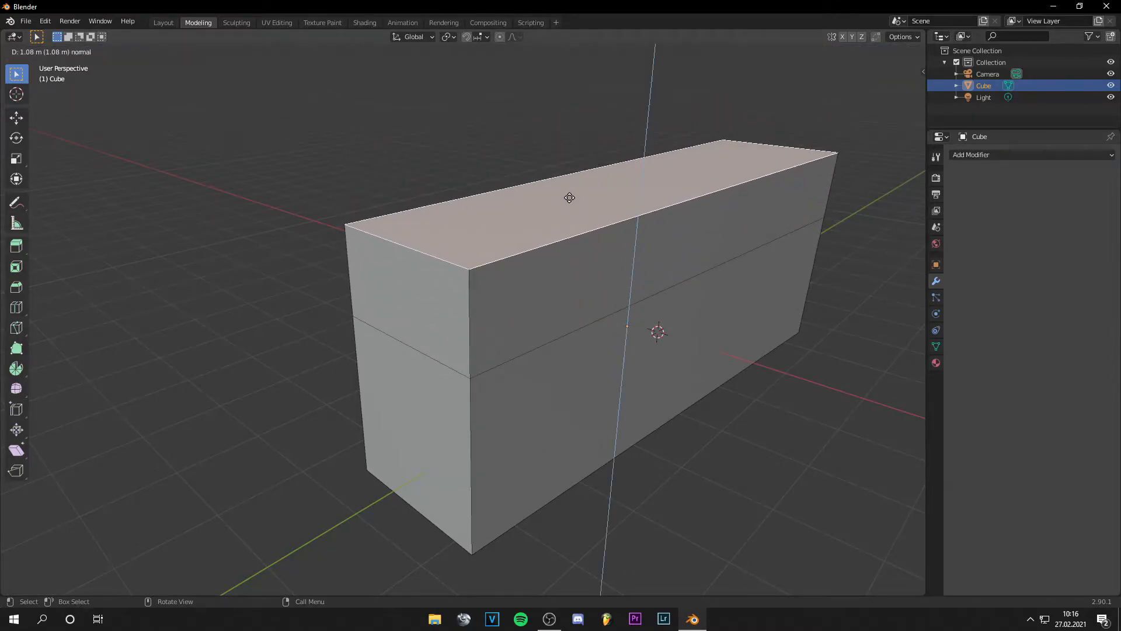
click(569, 197)
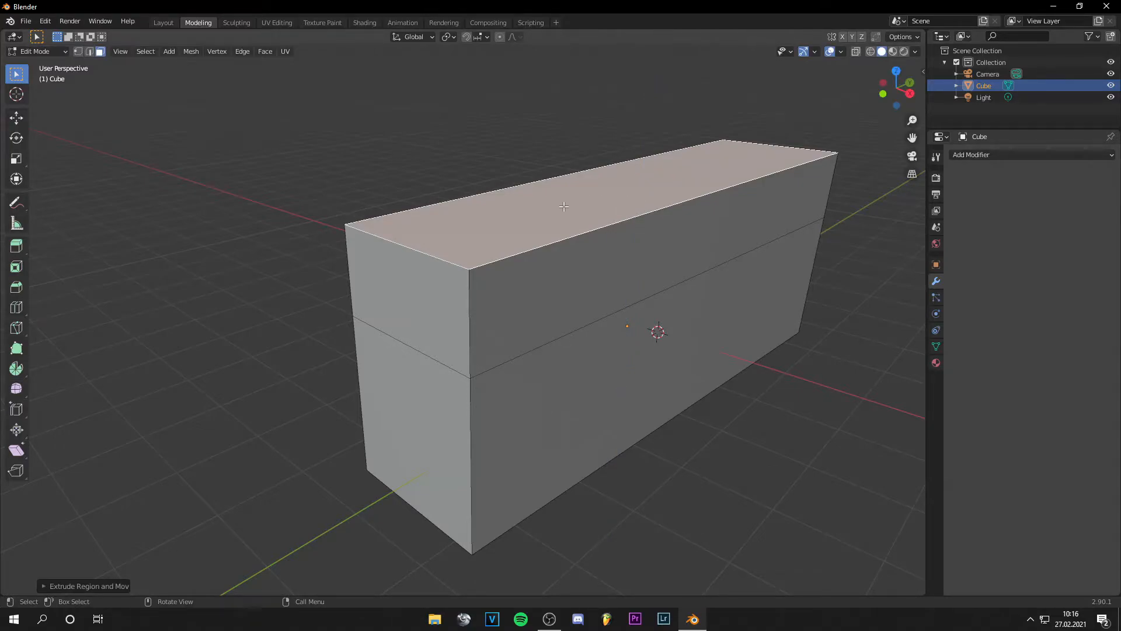
Step: Inset the raised top face to create a smaller rectangular face inside it
middle_drag(462, 199, 444, 245)
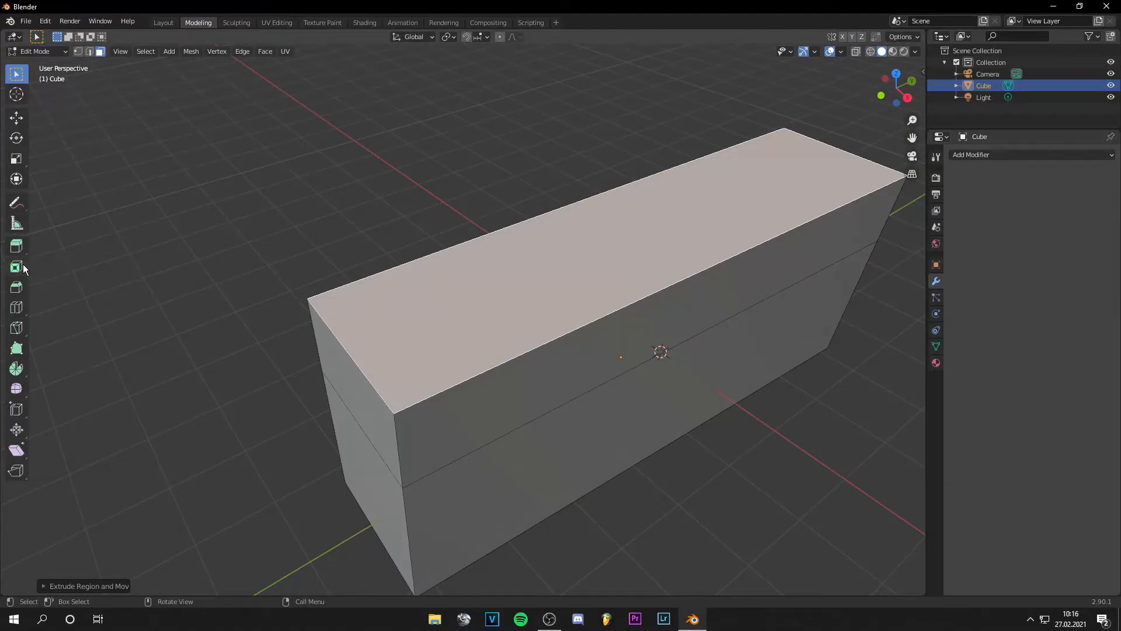
click(430, 308)
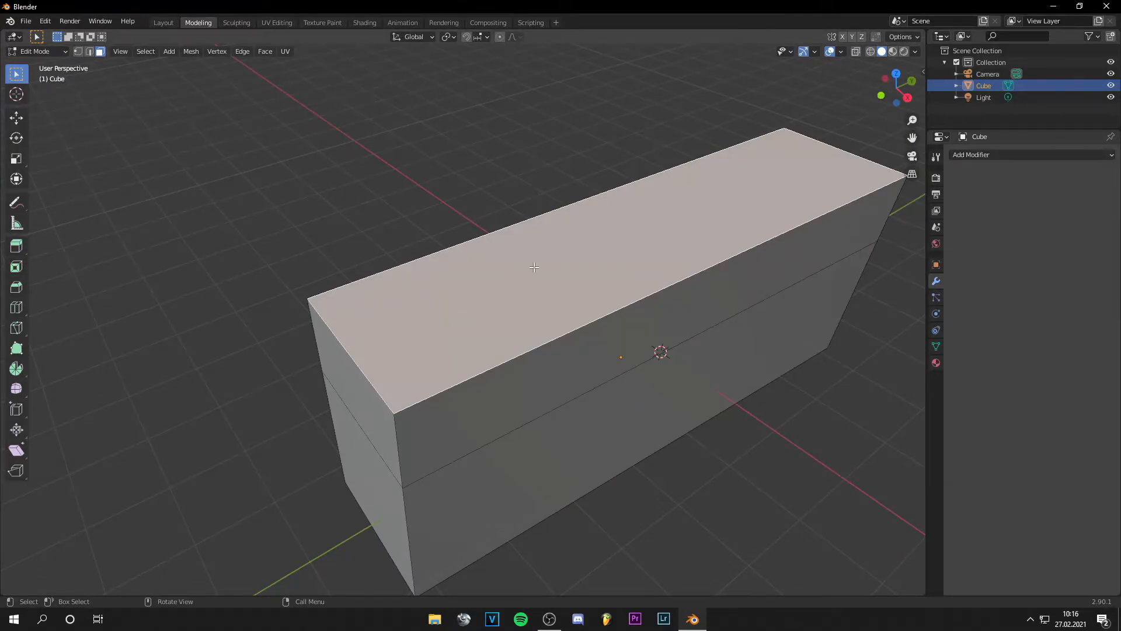
key(i)
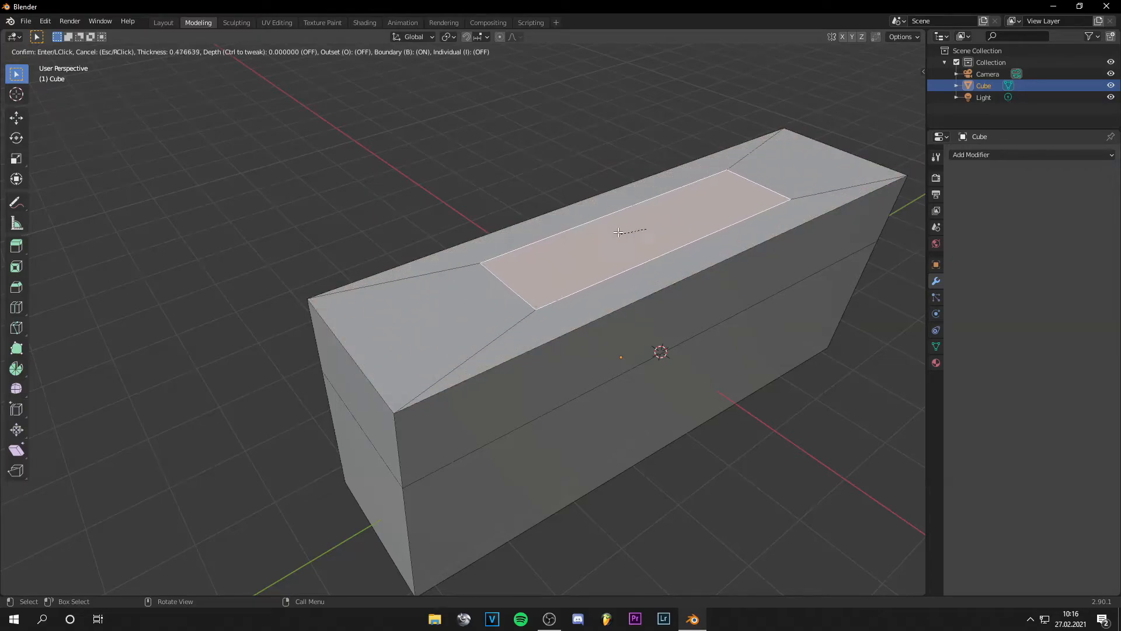
click(608, 238)
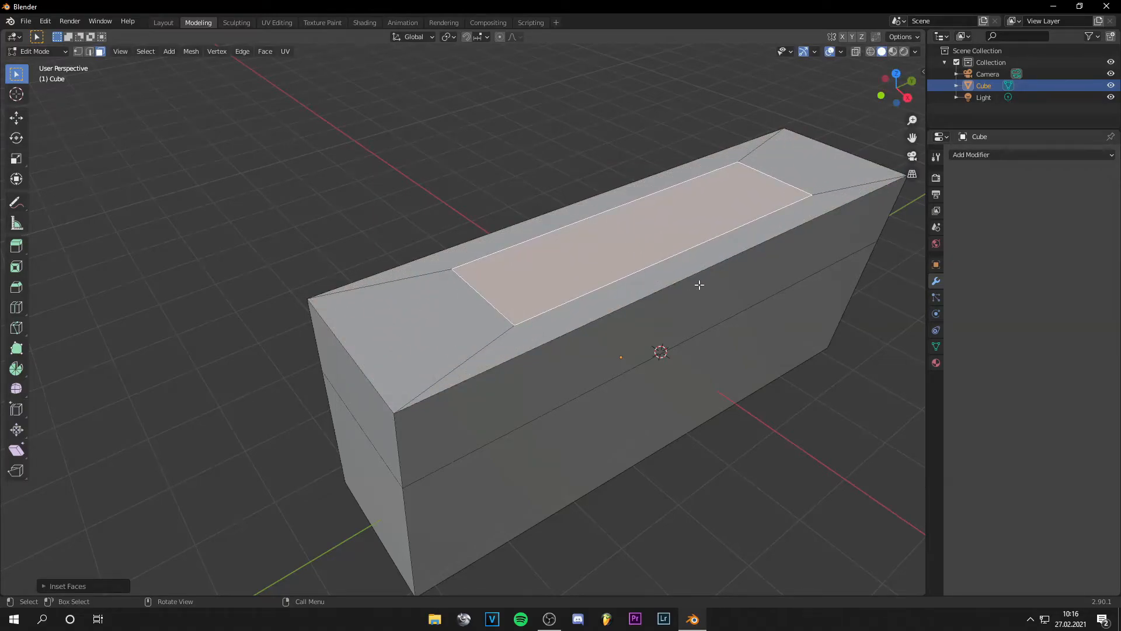
Step: Extrude the inset face down into the box to form a shallow rectangular recess
middle_drag(691, 267, 655, 237)
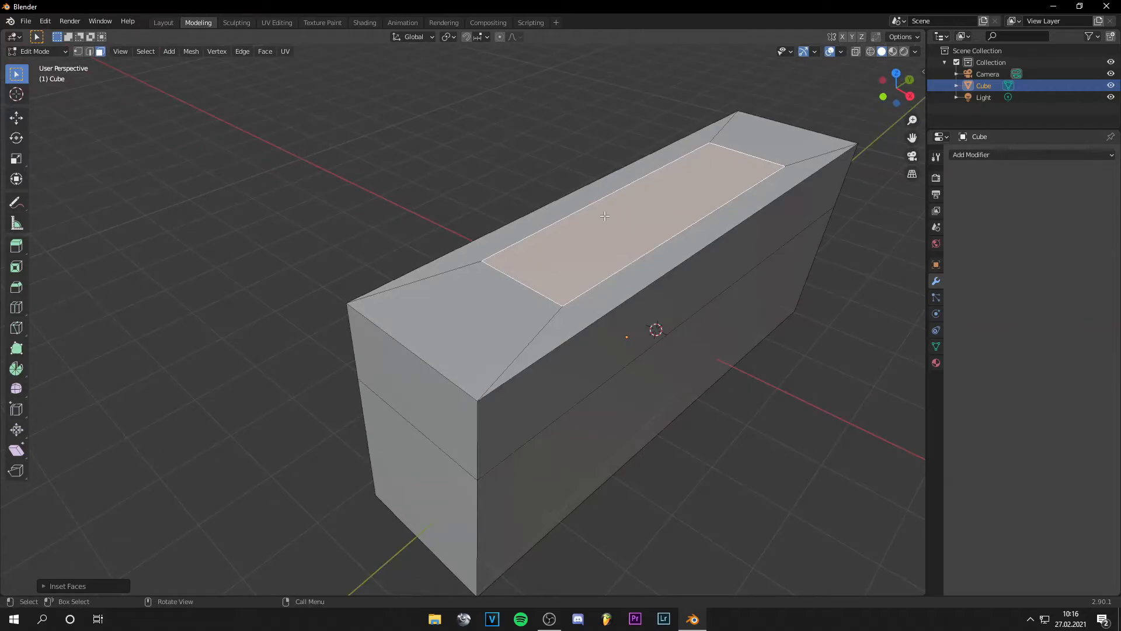
key(e)
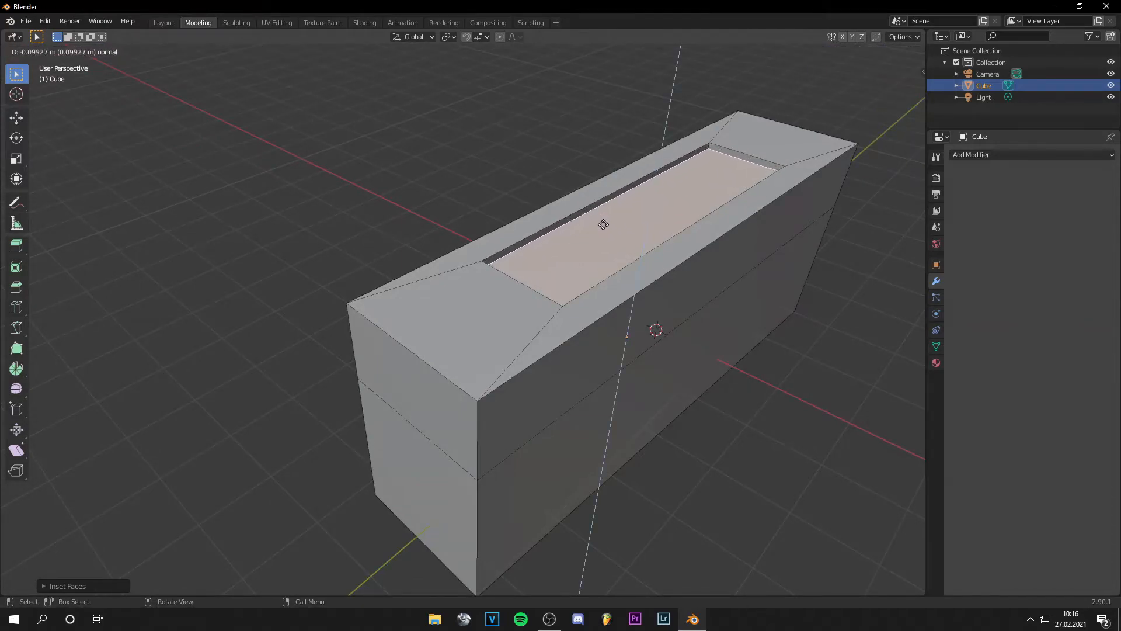
click(610, 241)
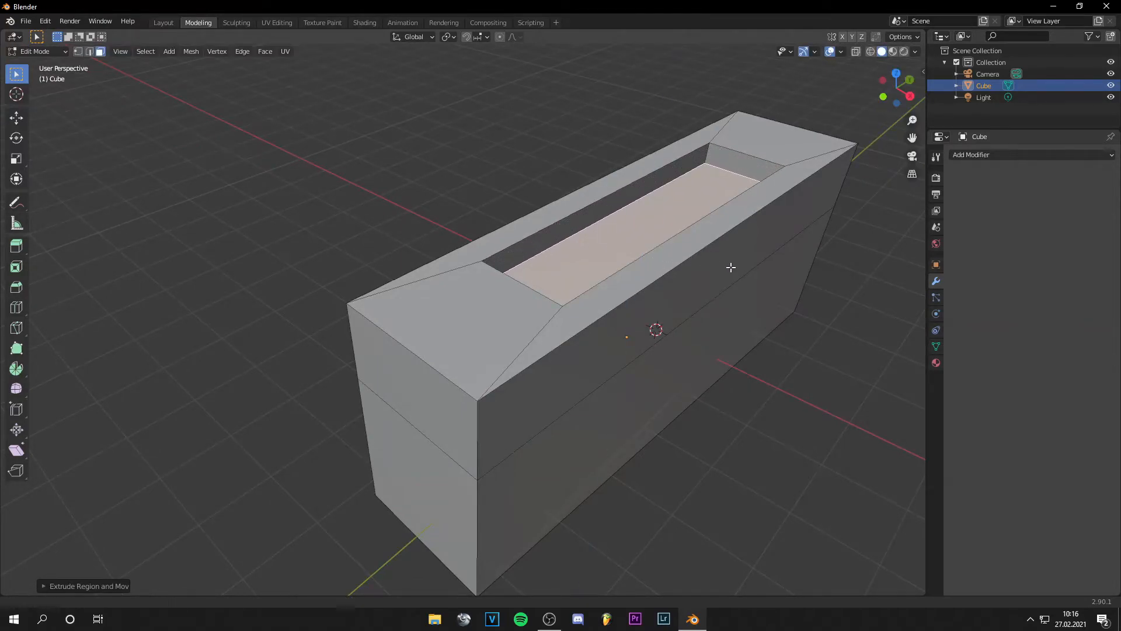
shift+middle_drag(731, 265, 656, 269)
Step: Replace the recessed box with a new default cube and select its top face in Edit Mode
key(Tab)
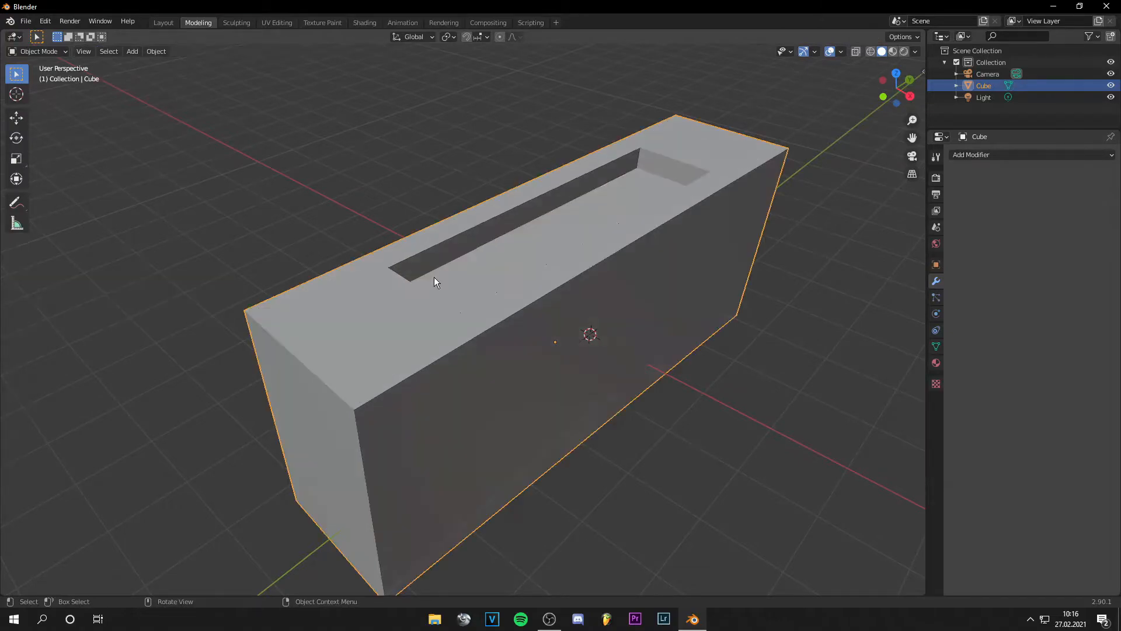
key(Delete)
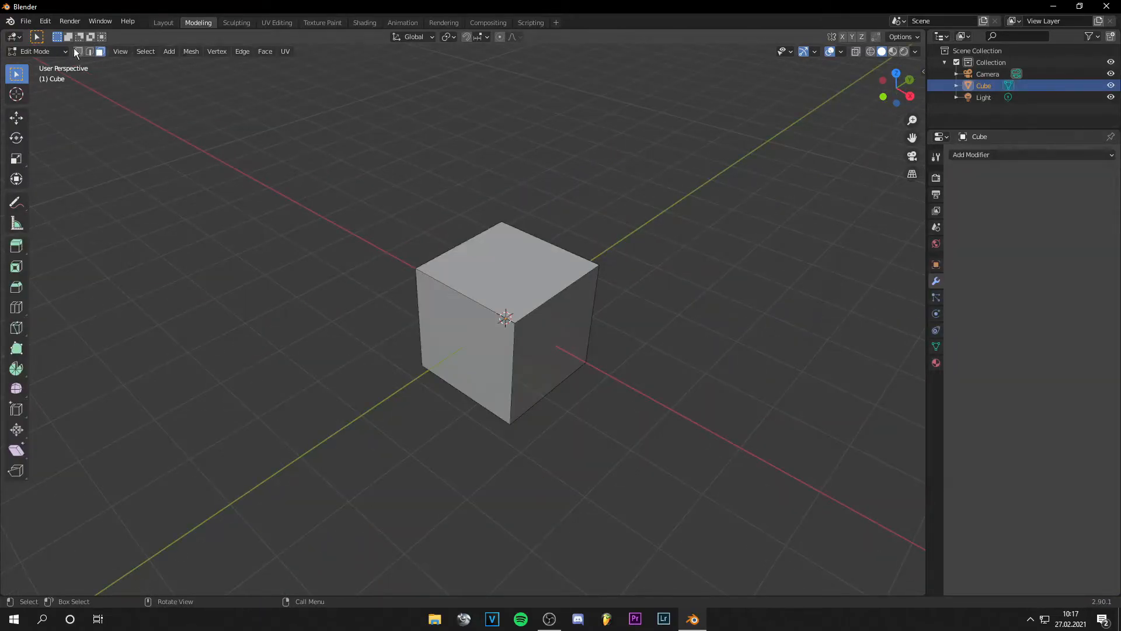
click(489, 266)
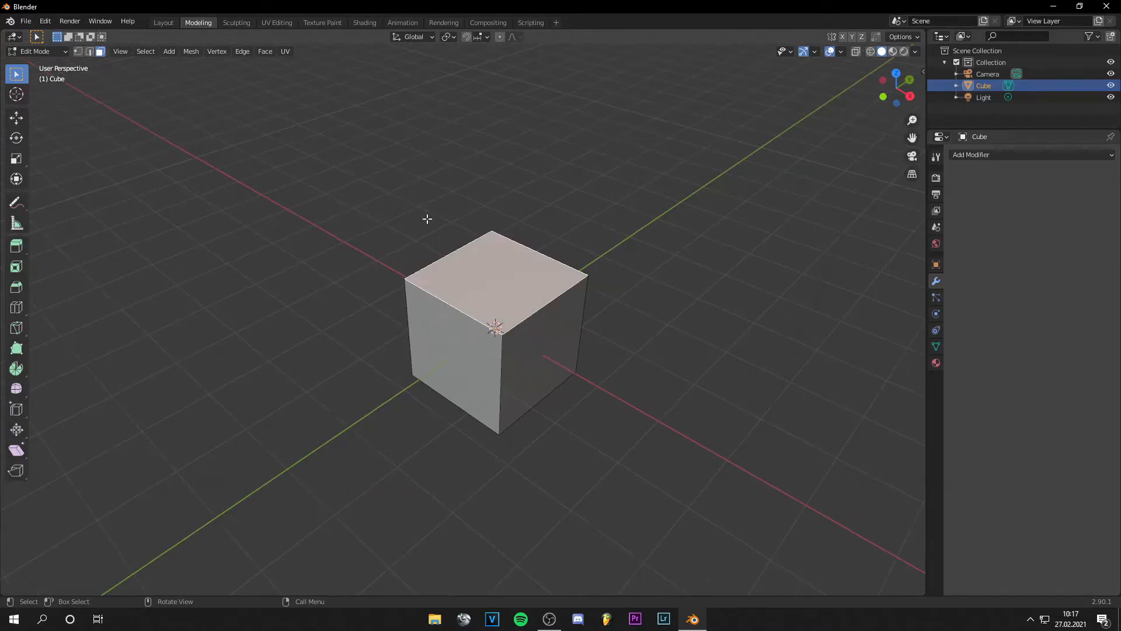
Step: Bevel the edges around the cube's selected top face, and undo the bevel
click(19, 290)
drag(497, 221, 578, 261)
scroll(654, 221, up, 3)
shift+middle_drag(654, 221, 624, 243)
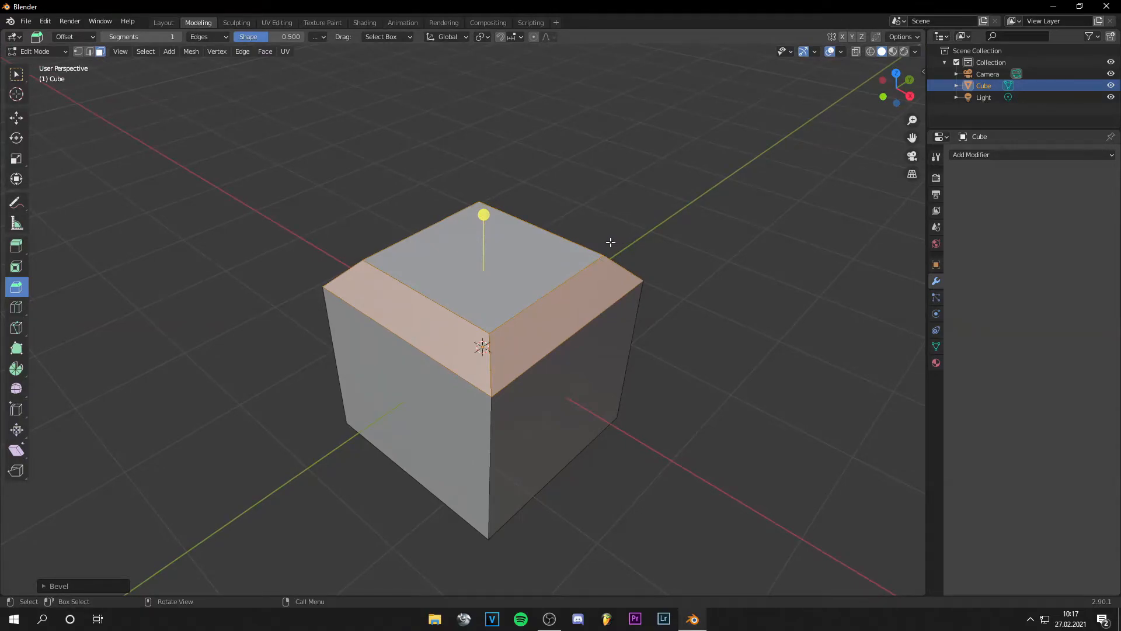
key(ctrl+z)
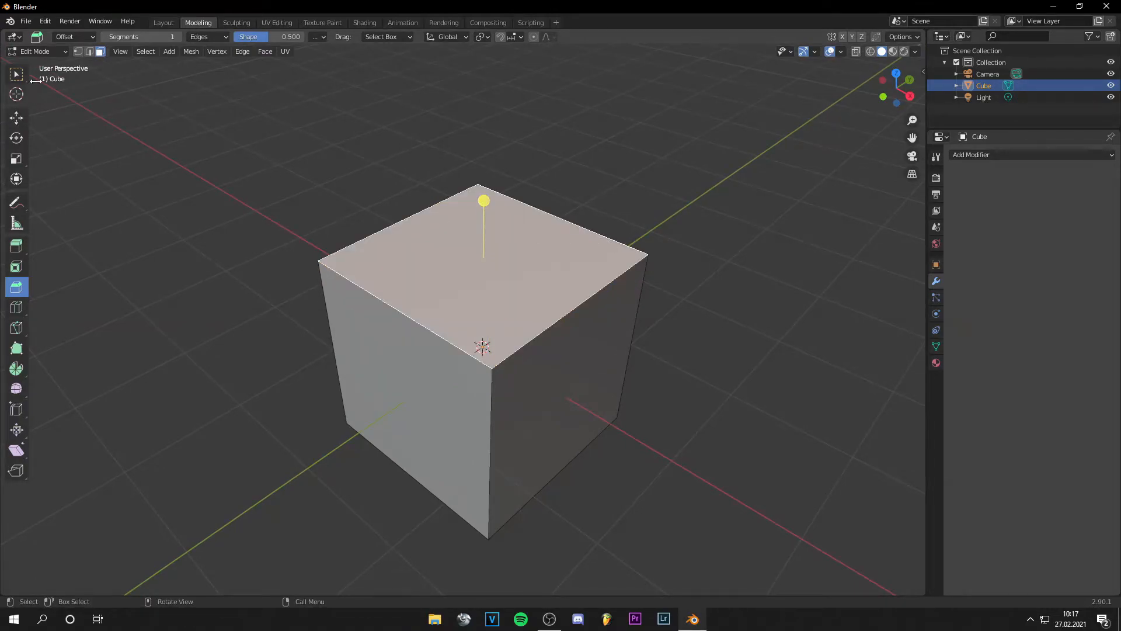
Step: Round one top edge of the cube with a multi-segment bevel about 0.577 m wide, and check the shape in Object Mode
click(90, 51)
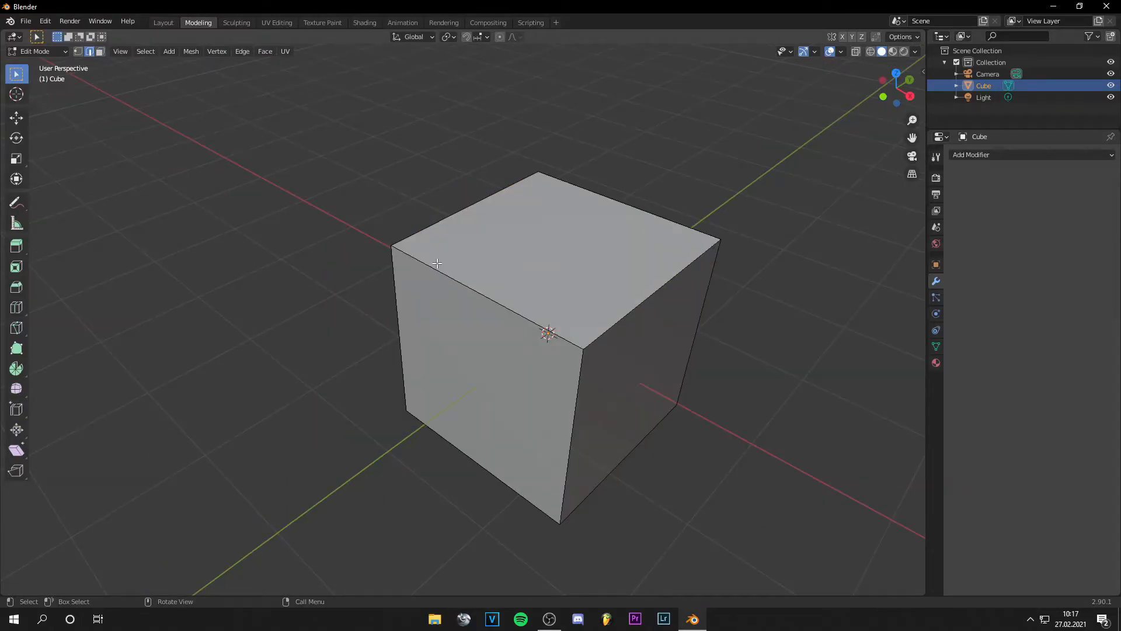
click(436, 269)
middle_drag(491, 246, 466, 237)
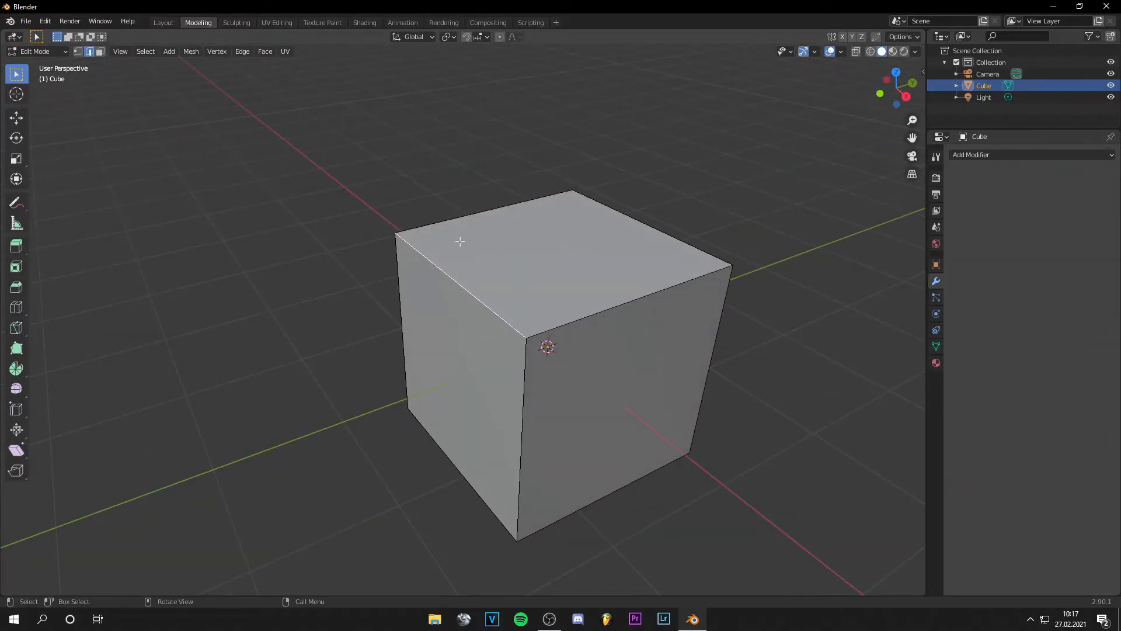
key(ctrl+b)
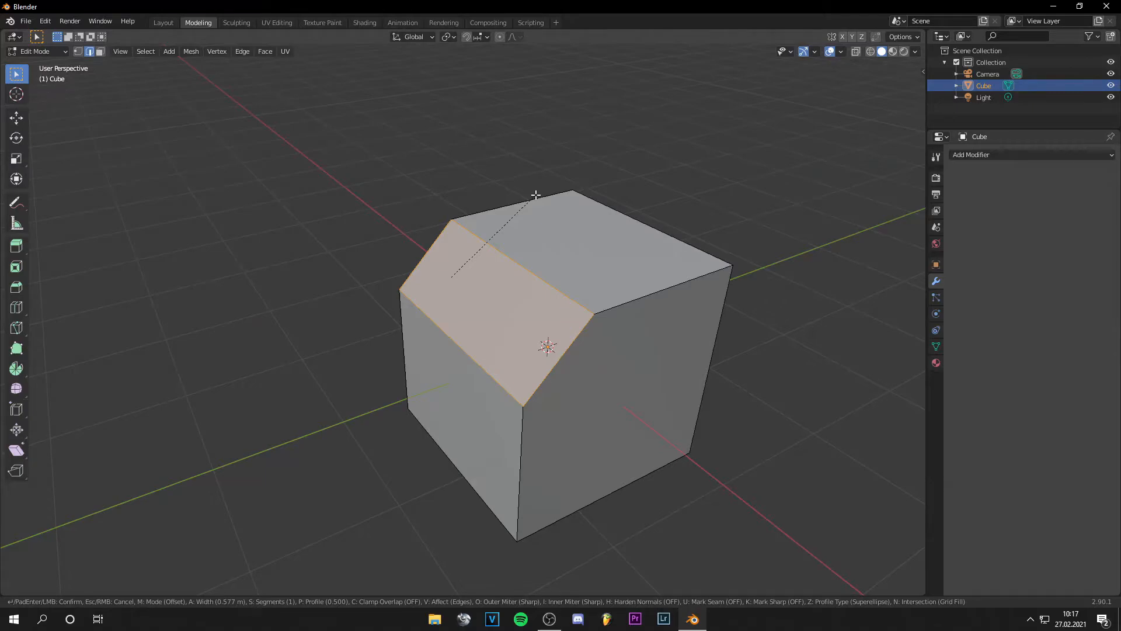
scroll(536, 194, up, 15)
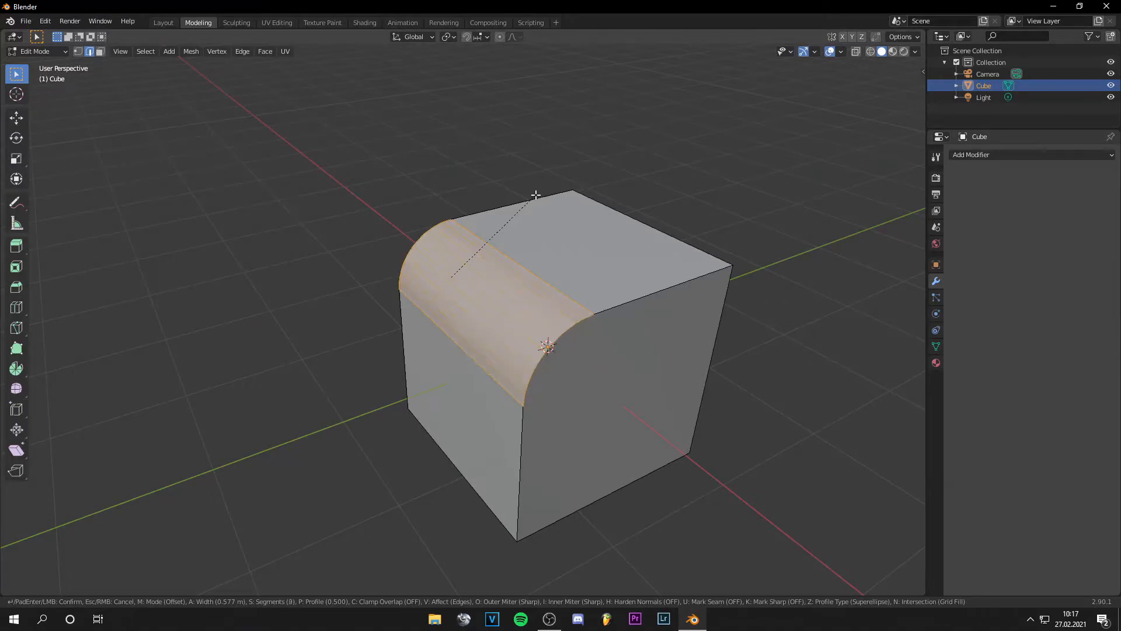
click(536, 195)
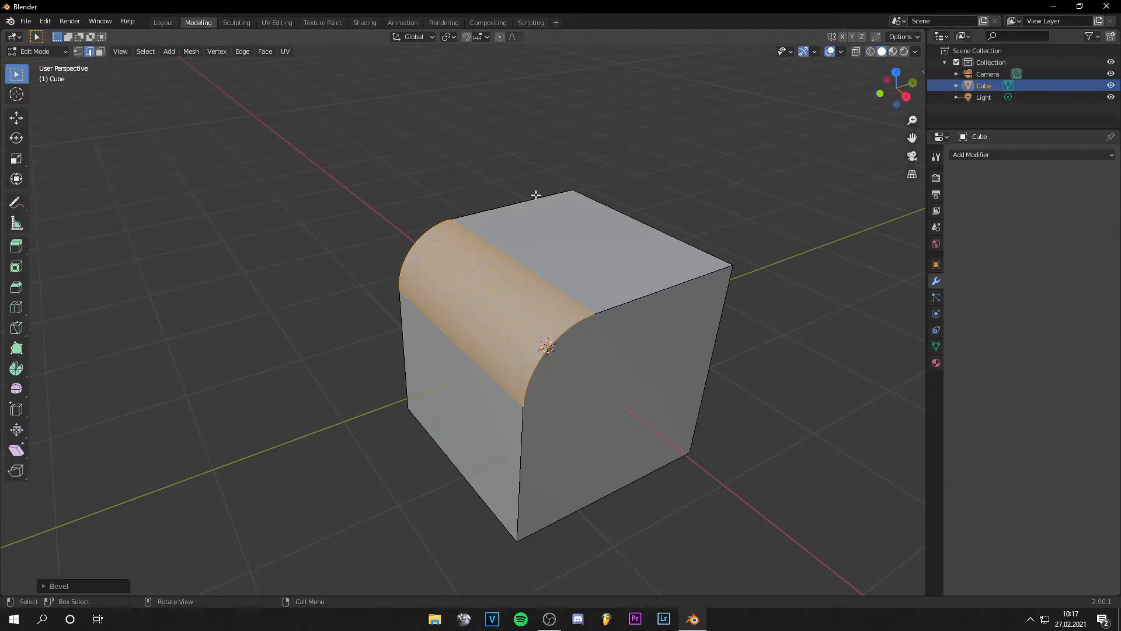
key(Tab)
middle_drag(480, 238, 440, 247)
key(Tab)
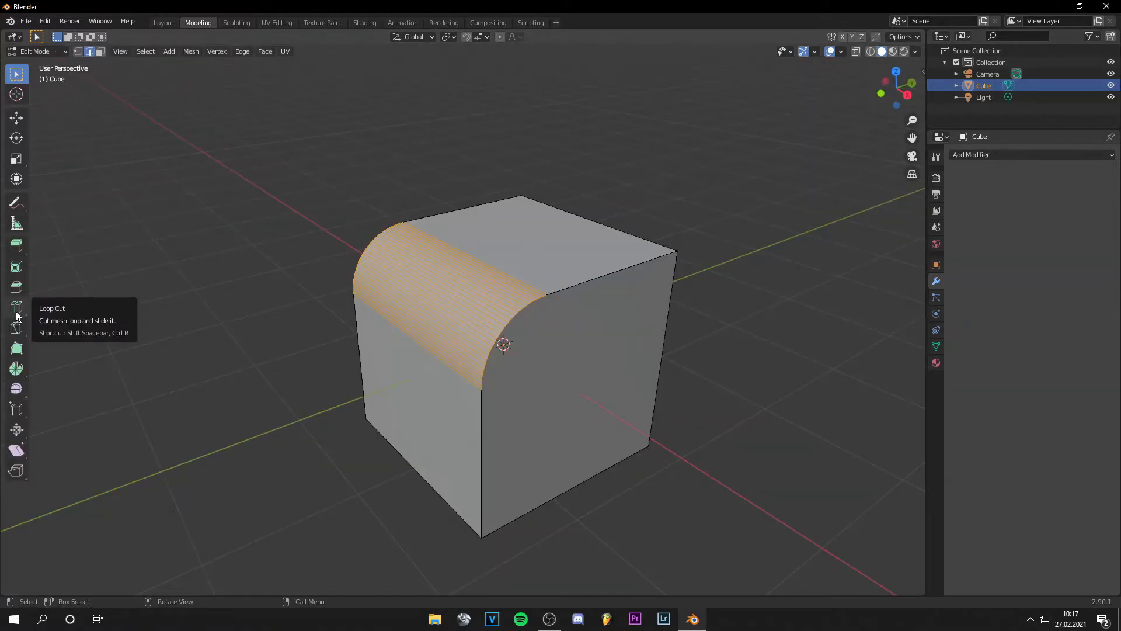
Step: Add three evenly spaced vertical loop cuts across the rounded side of the cube, and show the vertices they create
click(17, 315)
middle_drag(425, 316, 473, 322)
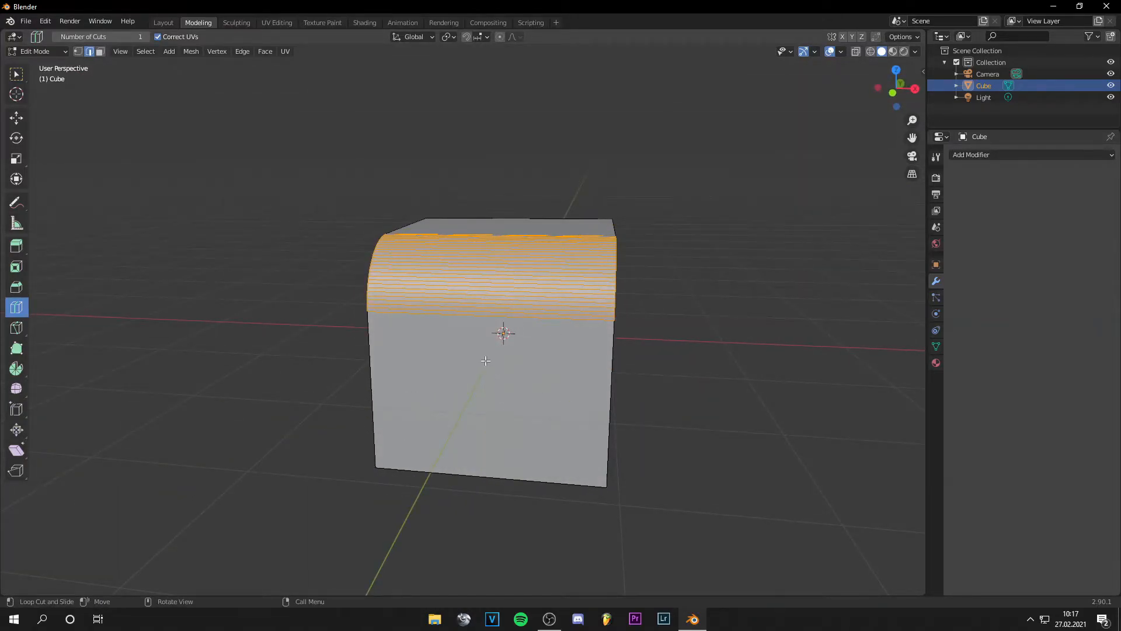
click(488, 324)
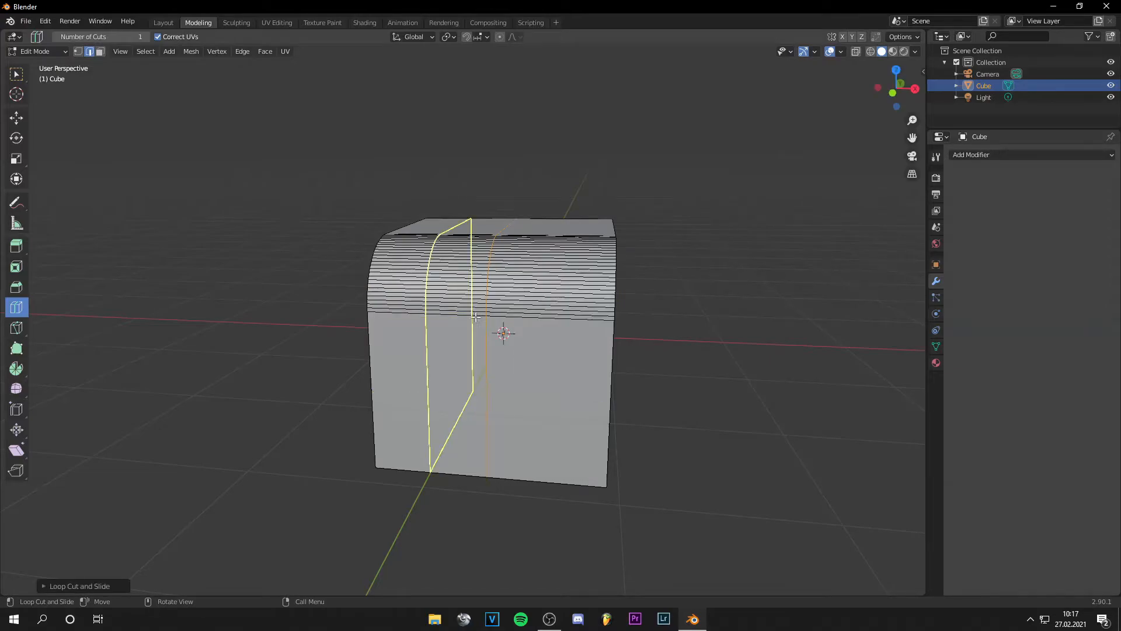
click(447, 309)
click(539, 342)
click(549, 335)
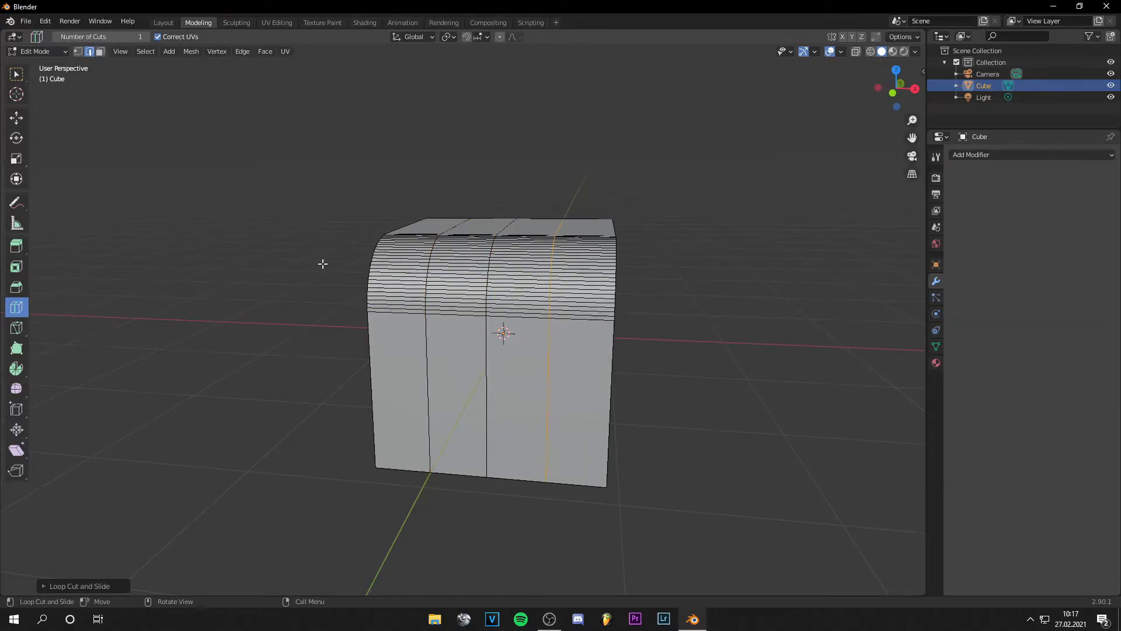
click(79, 53)
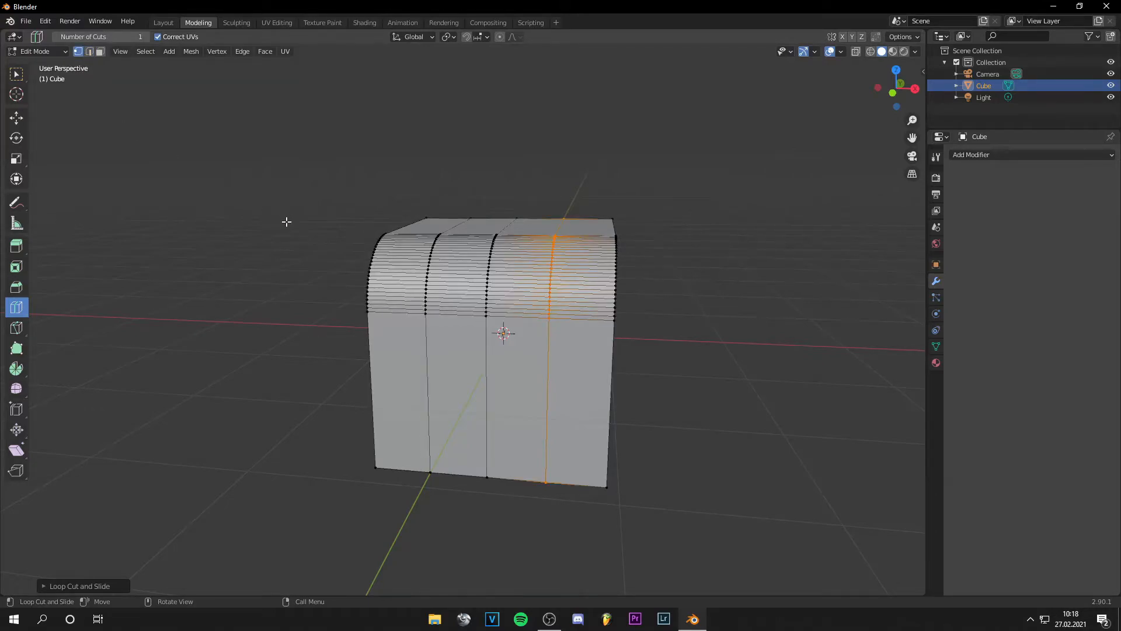
middle_drag(286, 221, 293, 269)
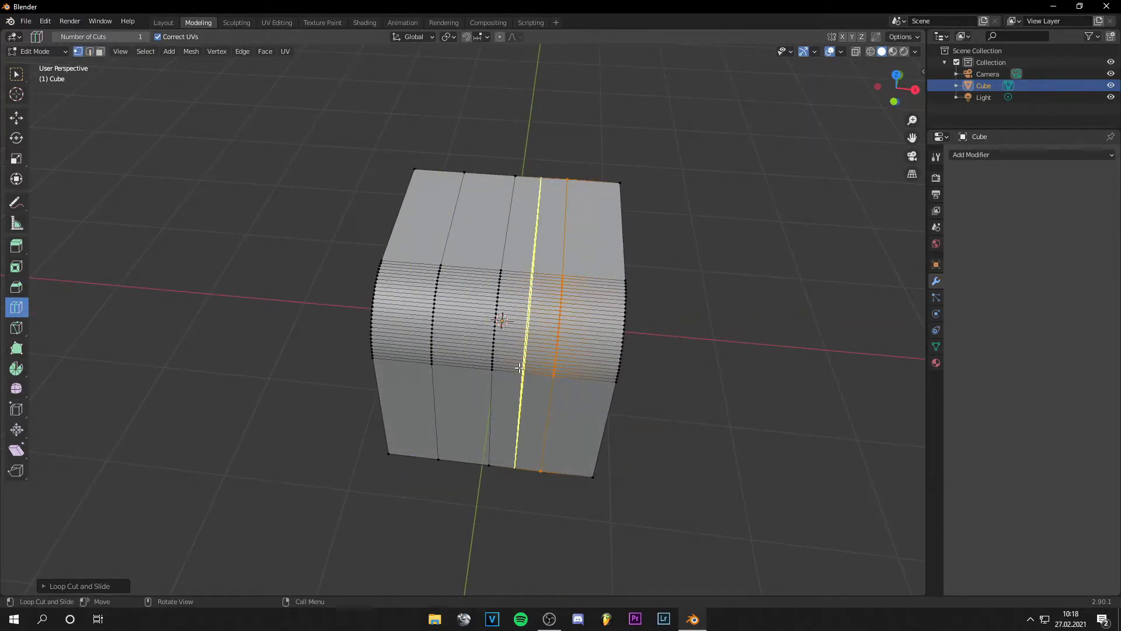
Step: Add a dense set of horizontal loop cuts across the cube's flat side opposite the rounded edge in a single operation
key(w)
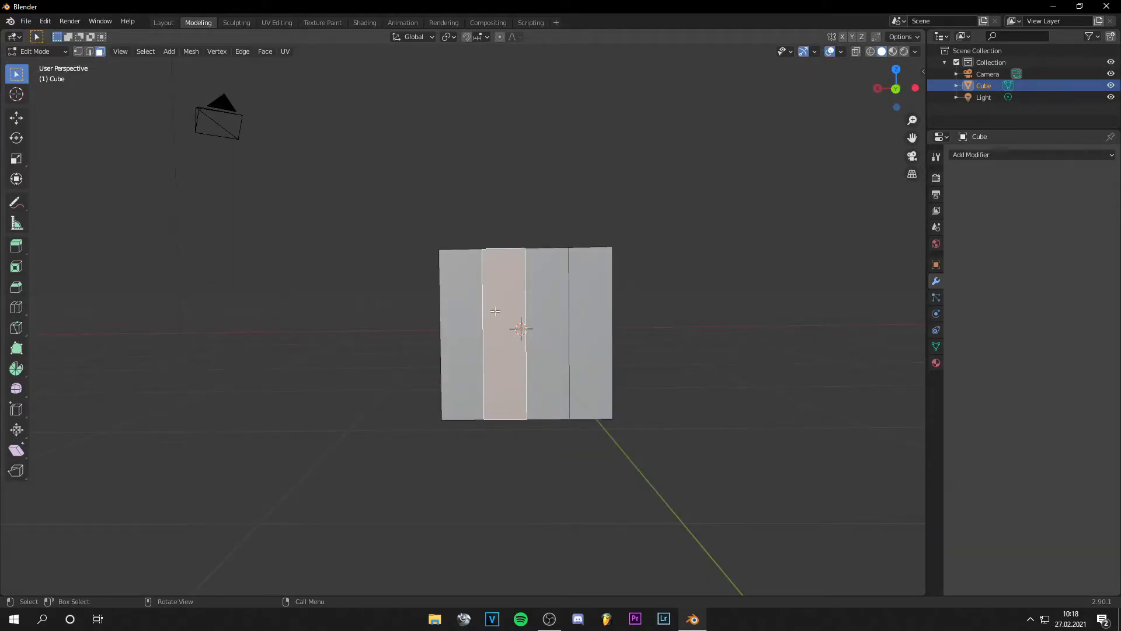
key(ctrl+r)
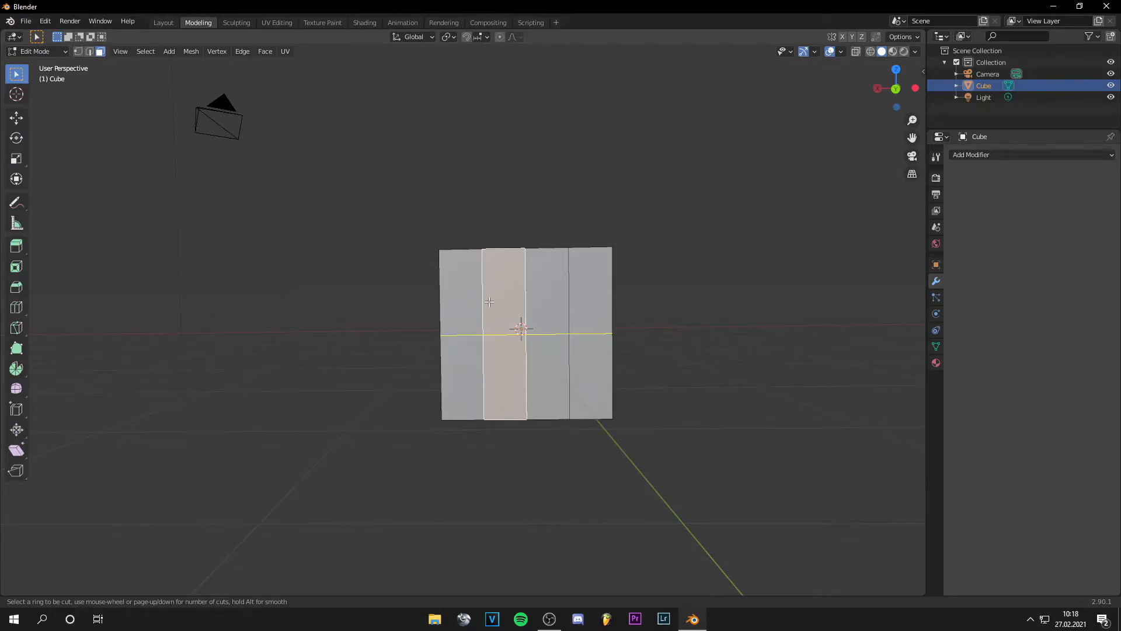
scroll(489, 302, up, 6)
scroll(490, 302, up, 18)
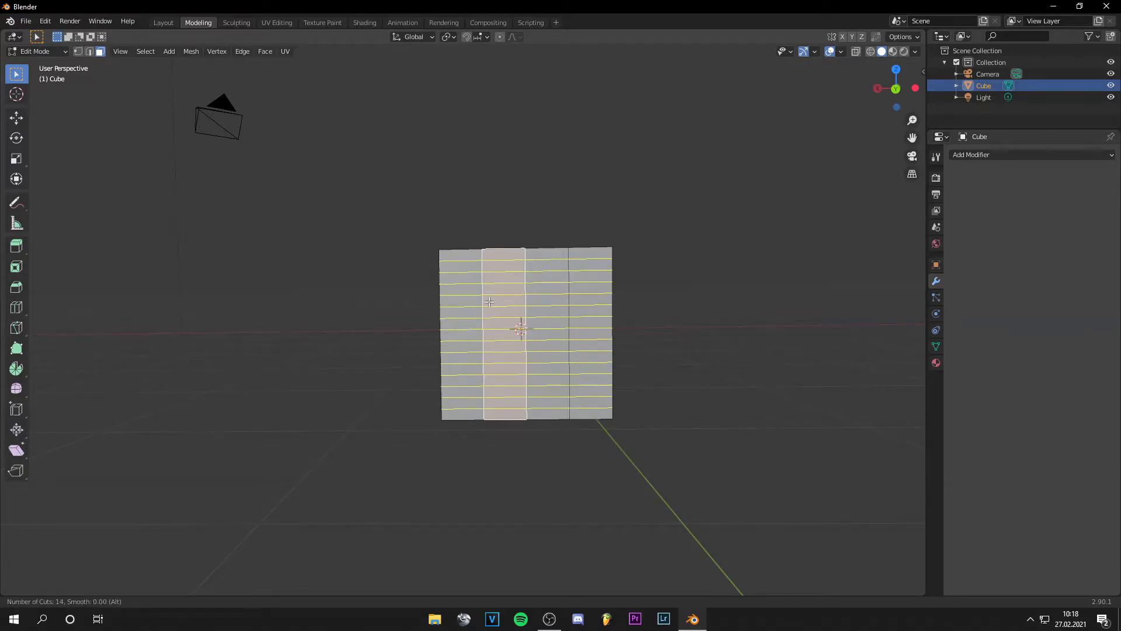
click(489, 302)
click(490, 302)
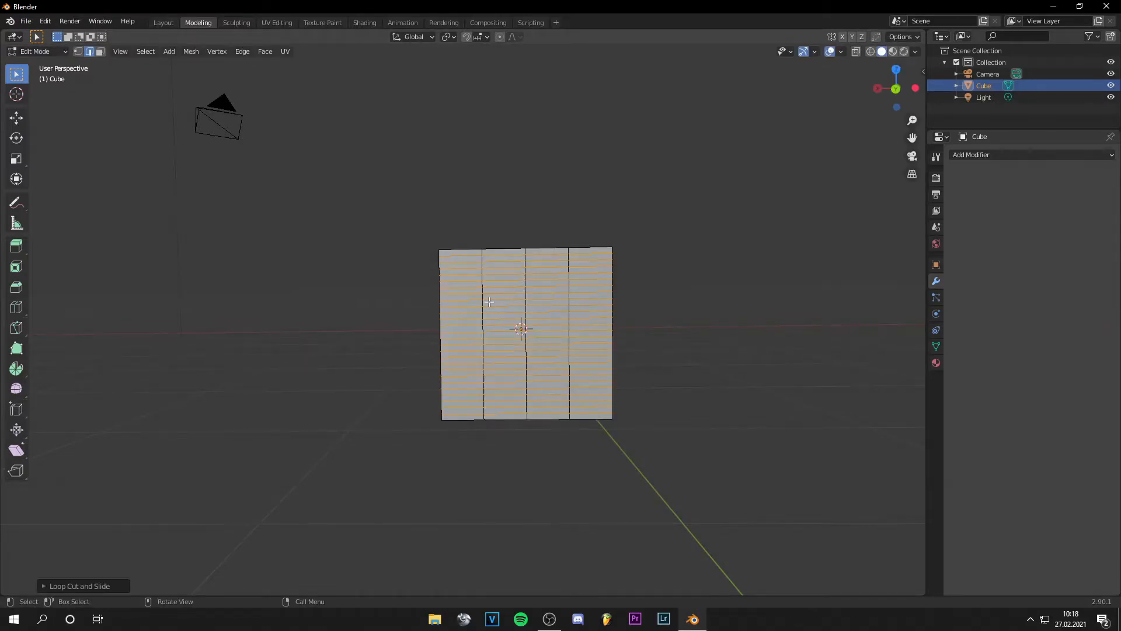
Step: Cut a closed, irregular six-point outline into the cube's top surface with the Knife tool
middle_drag(334, 318, 436, 334)
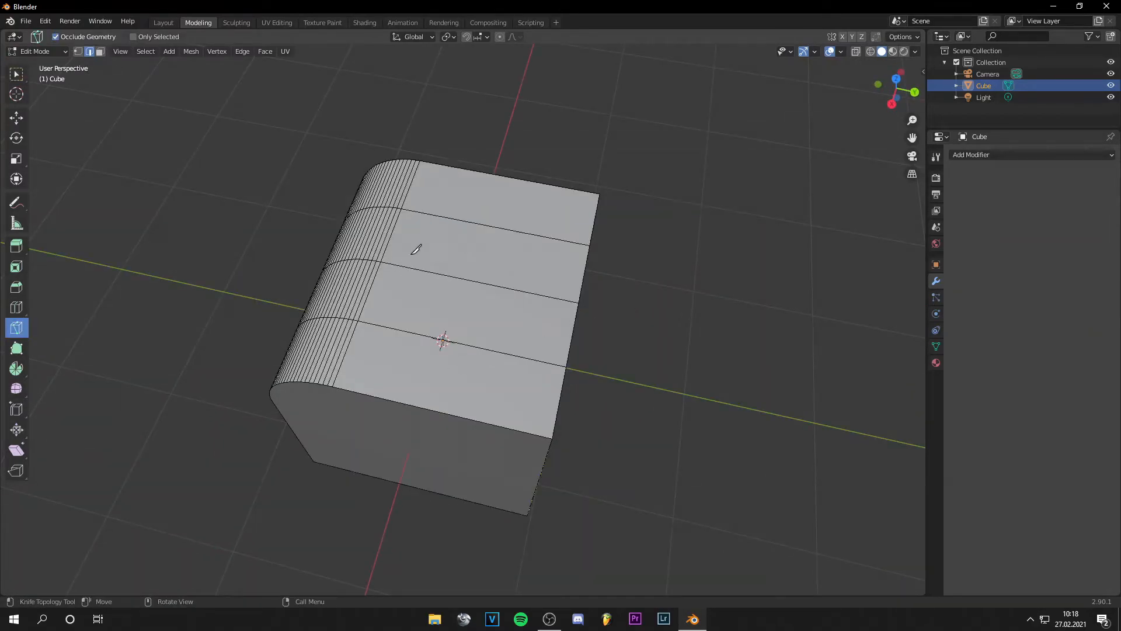
click(454, 209)
click(436, 215)
click(396, 265)
click(402, 331)
click(541, 295)
click(543, 236)
click(454, 209)
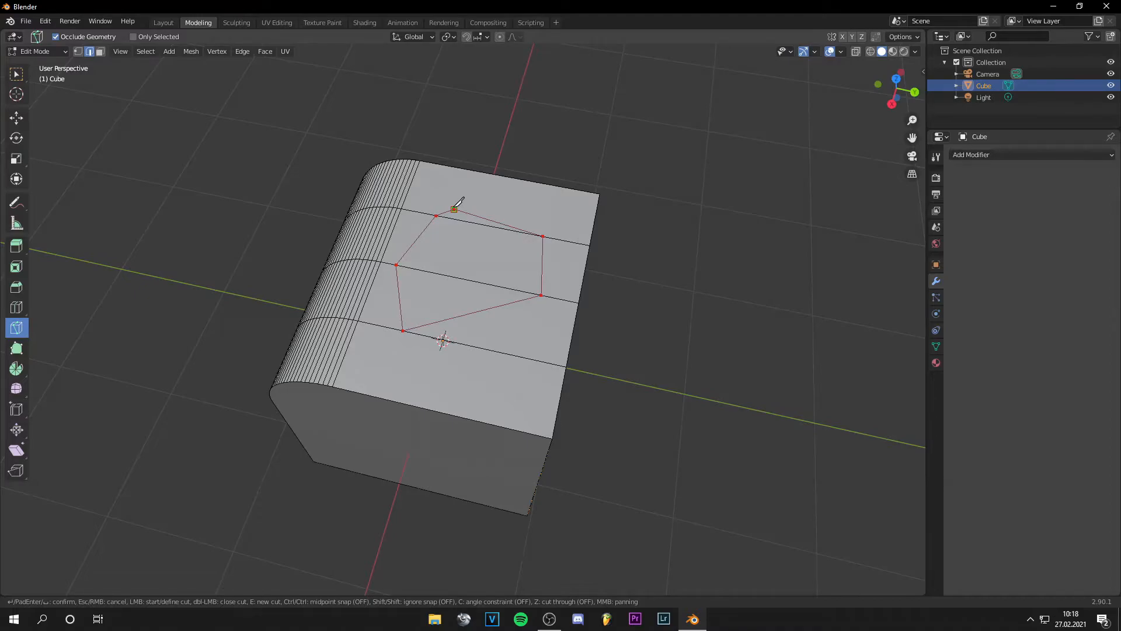
key(Return)
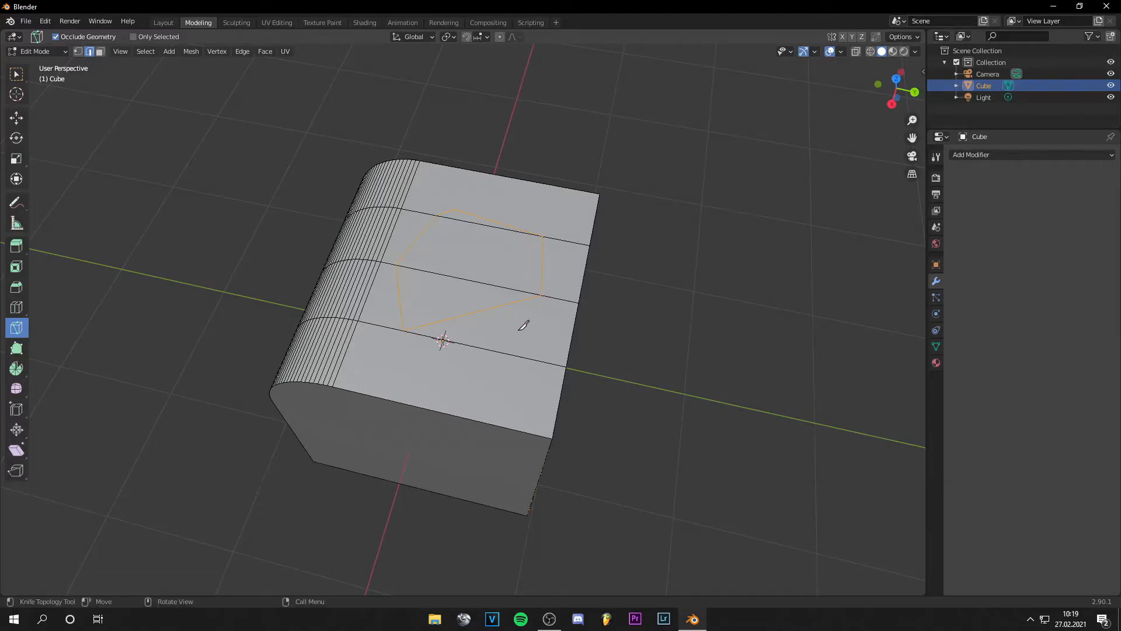
Step: Switch to vertex selection and clear the selection to examine the knife outline's points on the top surface
click(79, 52)
click(16, 74)
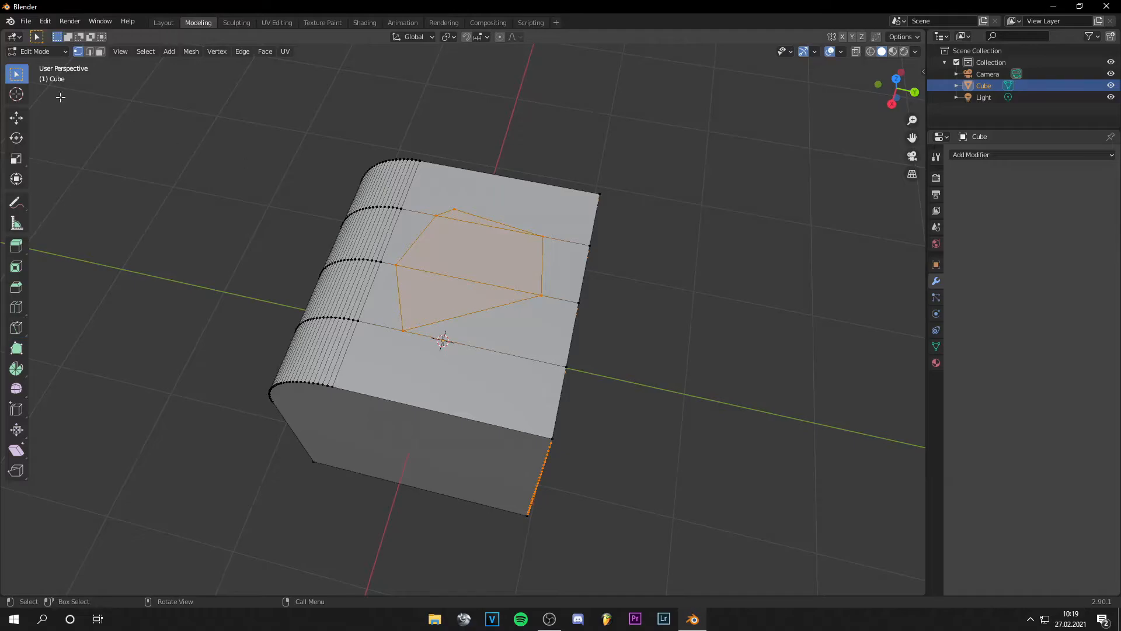
shift+middle_drag(574, 143, 583, 168)
click(584, 168)
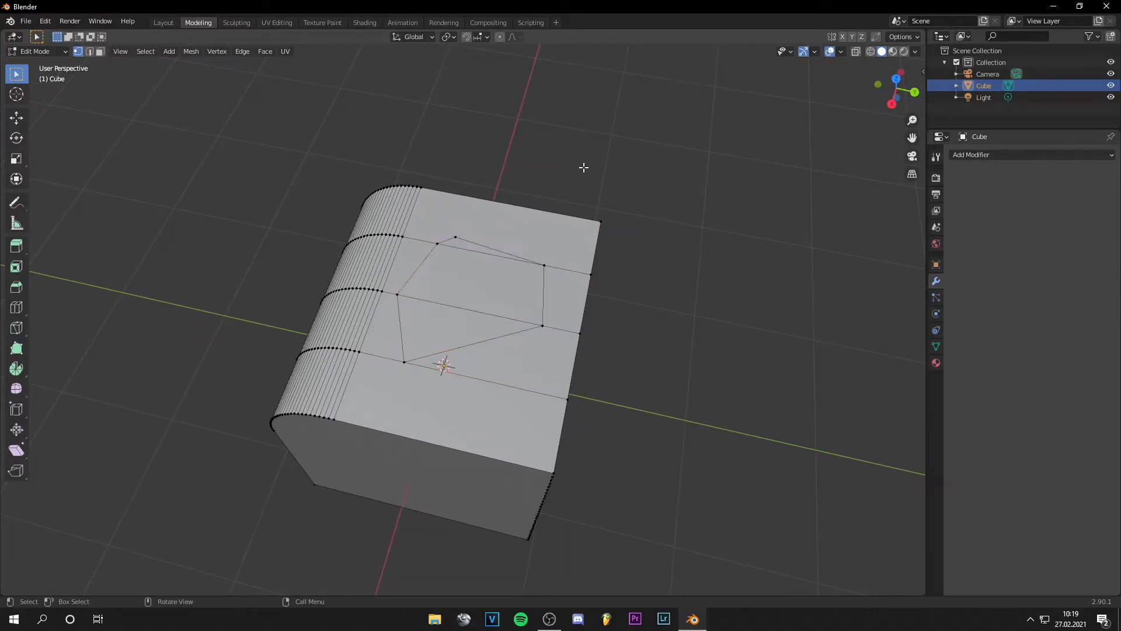
scroll(478, 332, up, 2)
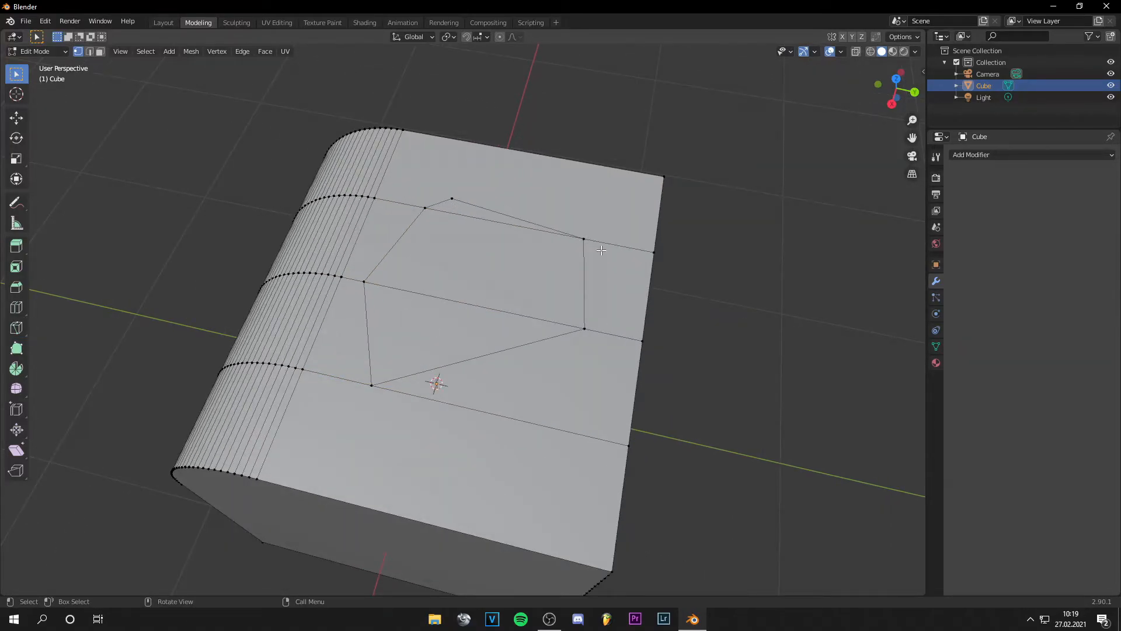
Step: Delete the three faces inside the knife outline on the top surface, and undo the deletion
click(100, 51)
click(412, 302)
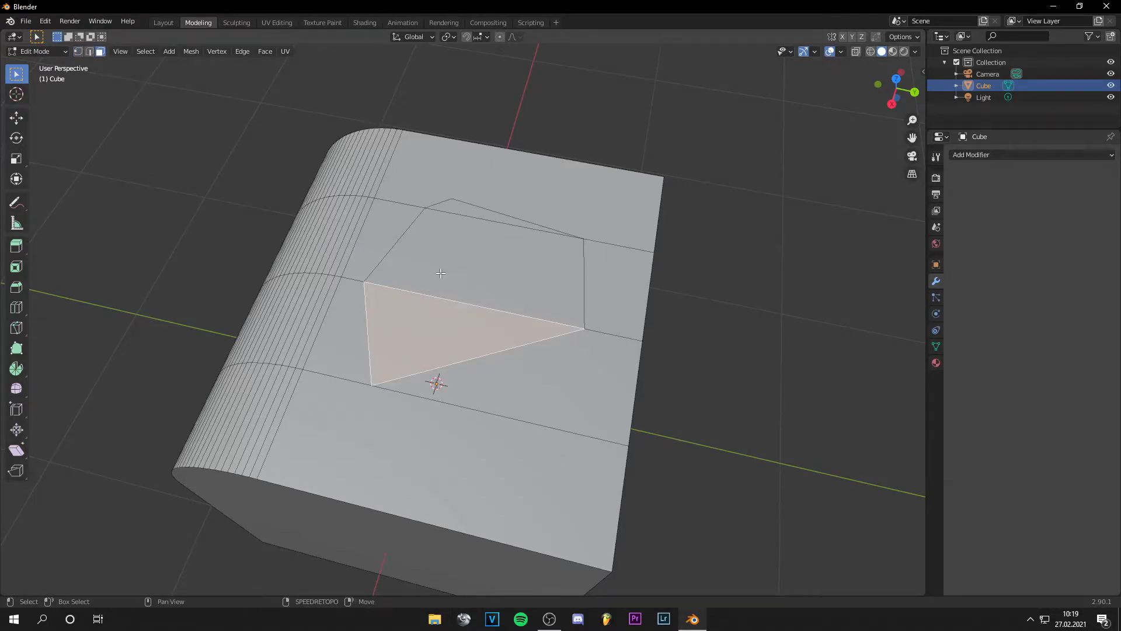
shift+click(461, 220)
shift+click(453, 203)
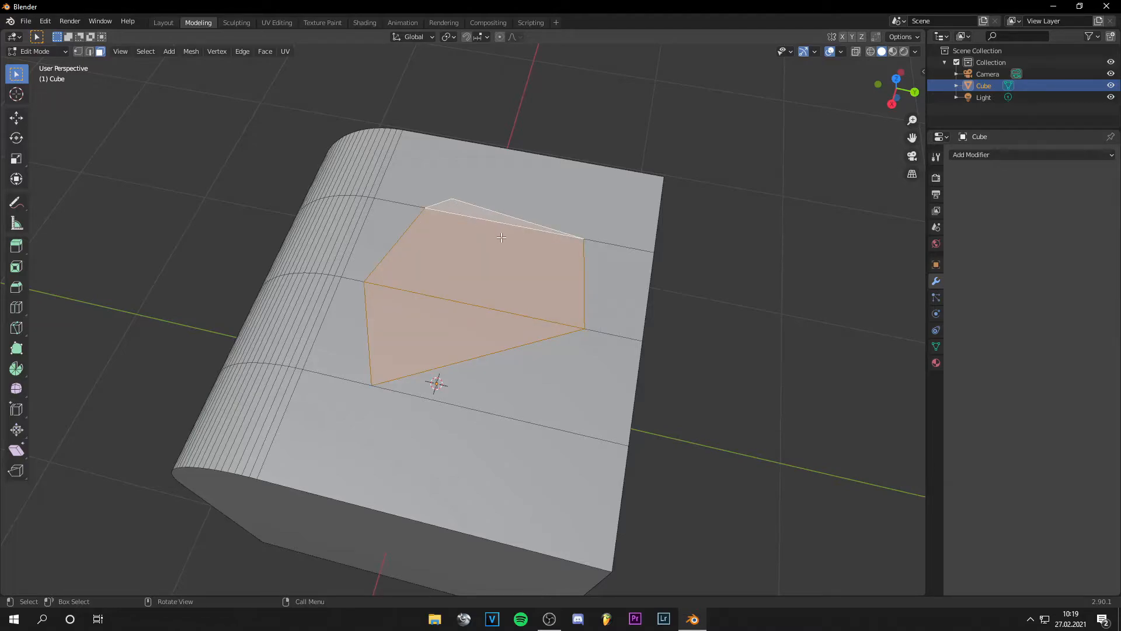
key(x)
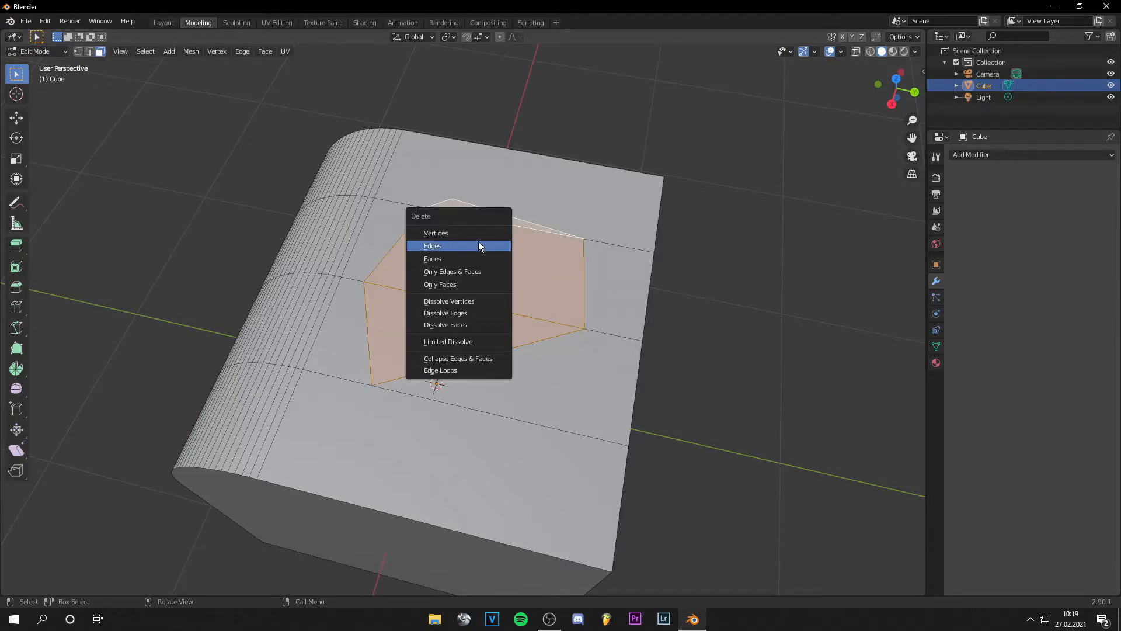
click(473, 257)
middle_drag(689, 208, 661, 170)
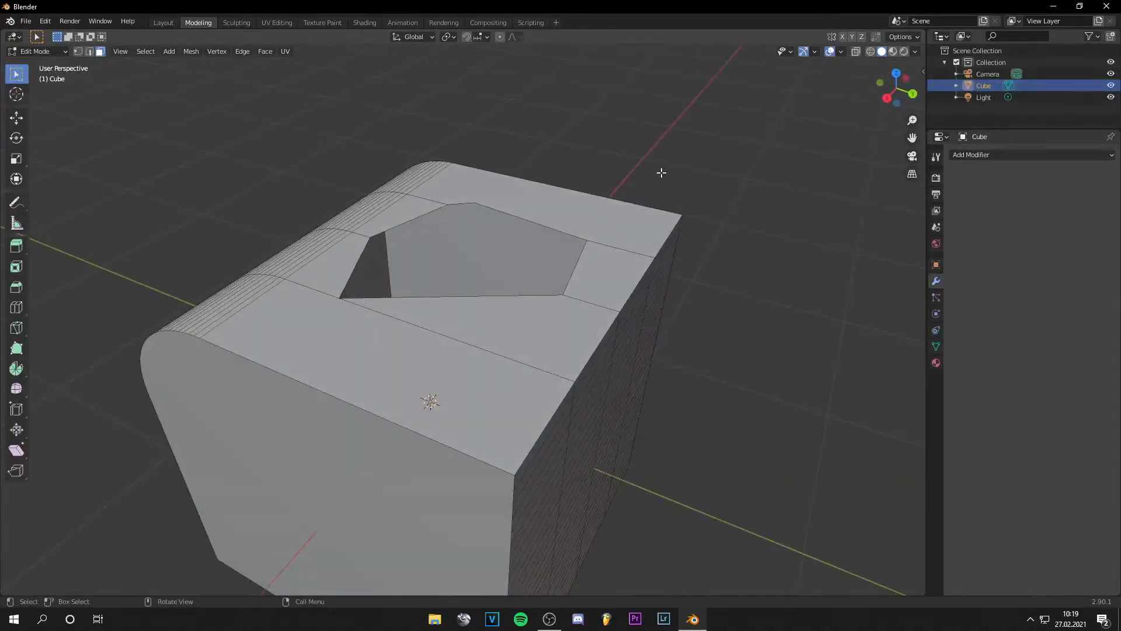
key(ctrl+z)
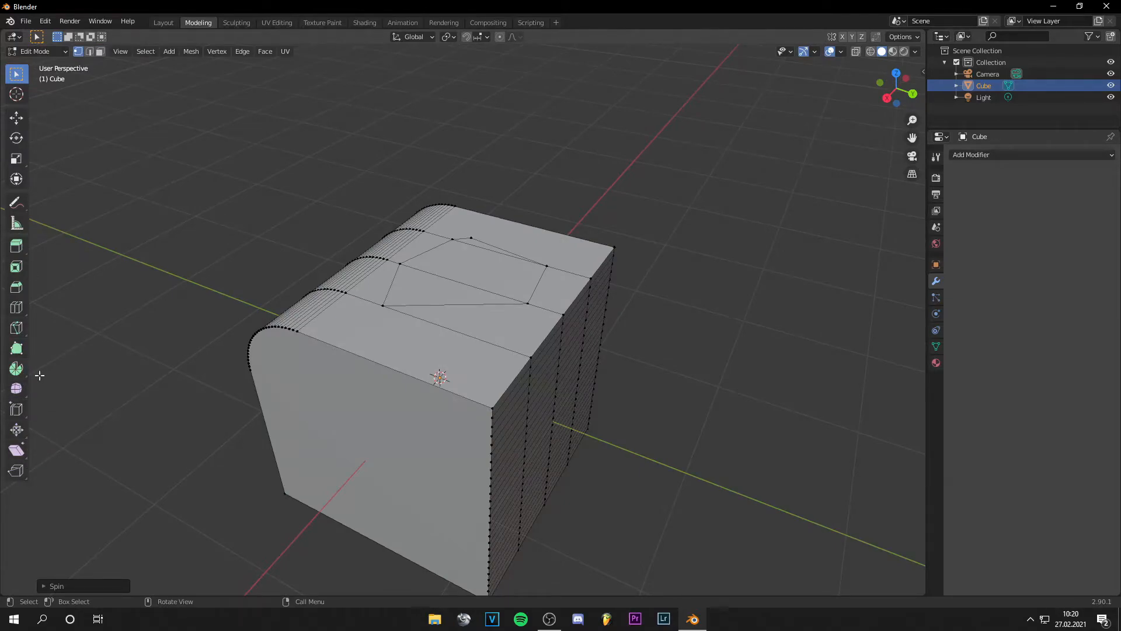
Step: Sculpt raised areas on the rounded edge in the Sculpting workspace with Draw brush strokes at 50 px radius and 0.500 strength
click(236, 26)
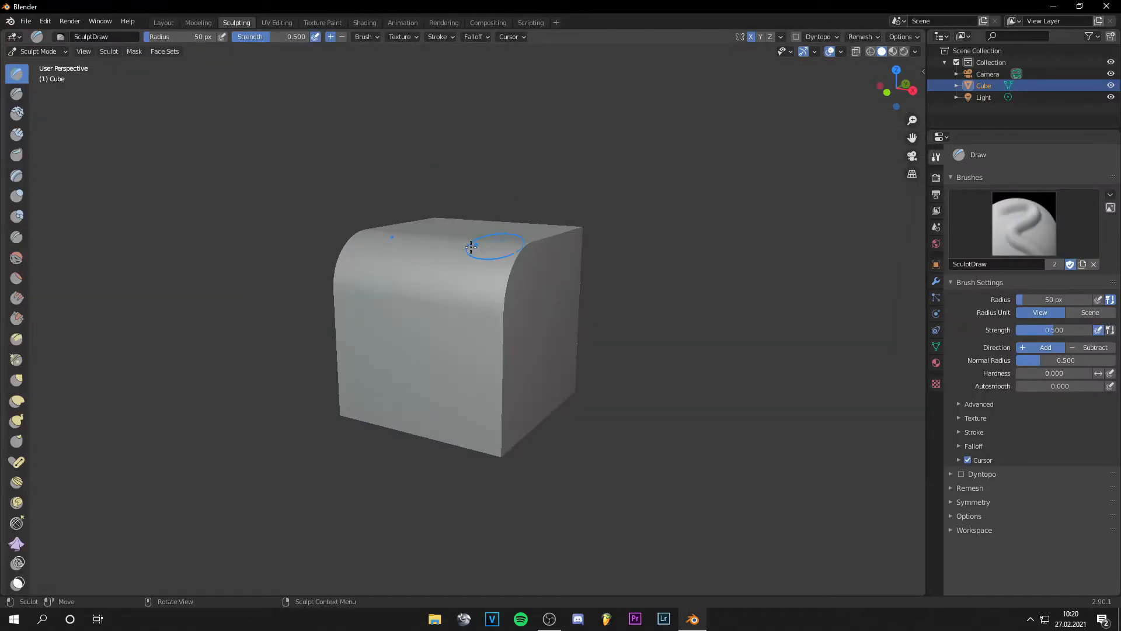
middle_drag(408, 303, 483, 388)
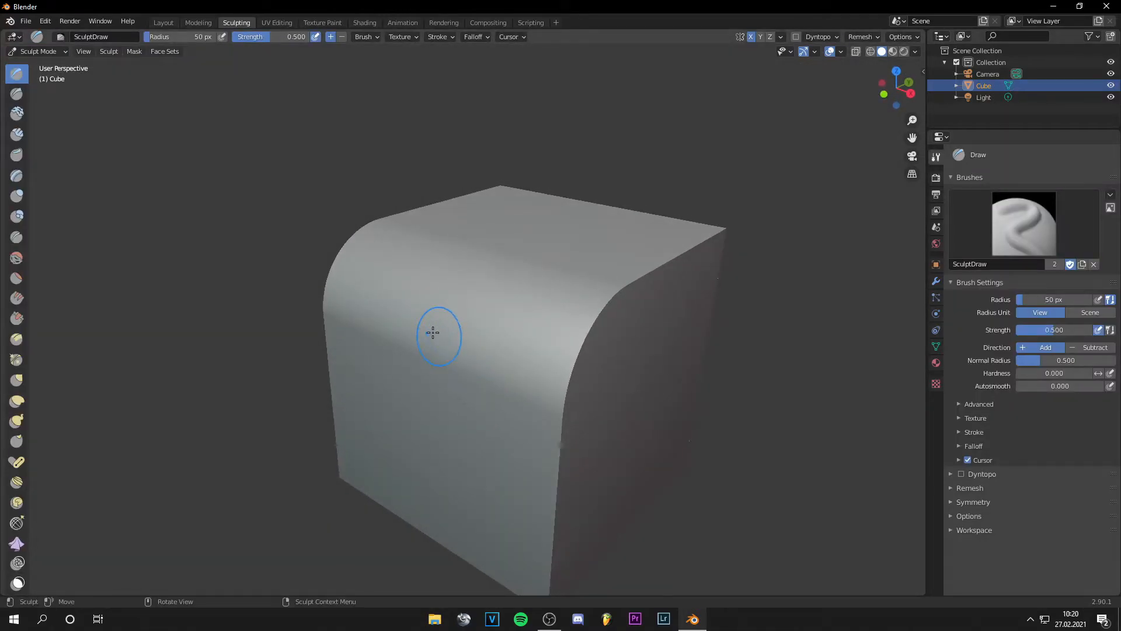
drag(440, 243, 398, 243)
drag(364, 323, 362, 288)
mouse_move(428, 221)
mouse_down()
mouse_move(446, 262)
mouse_move(502, 279)
mouse_move(369, 486)
mouse_move(412, 341)
mouse_move(458, 375)
mouse_up()
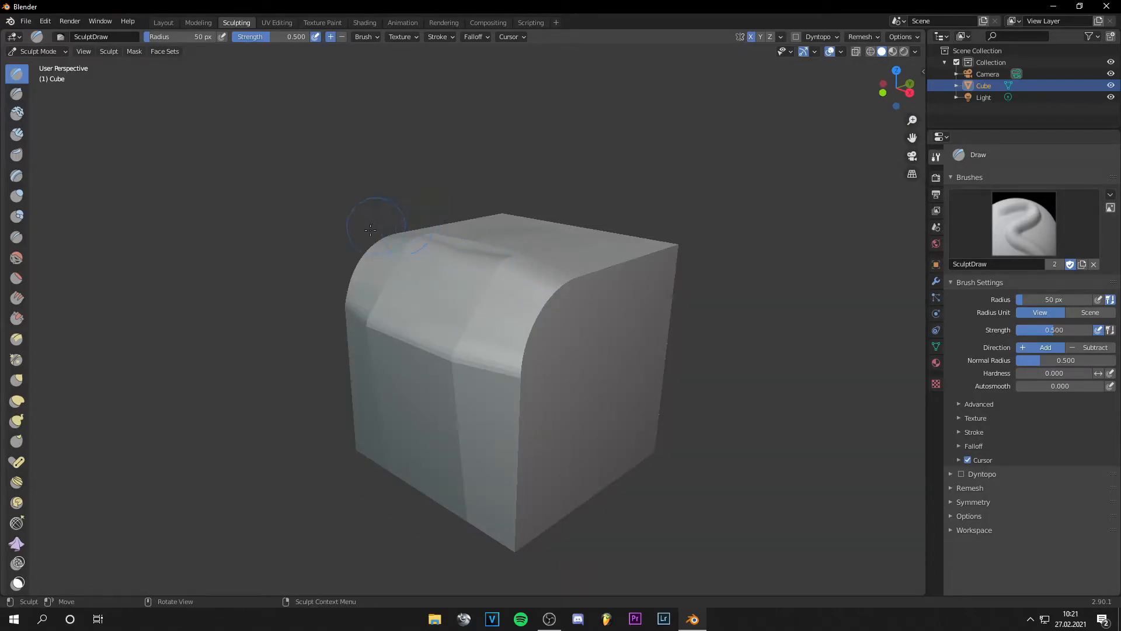
Step: In the UV Editing workspace, unwrap the whole cube with Smart UV Project at angle limit 66.00 and island margin 0.00
click(282, 25)
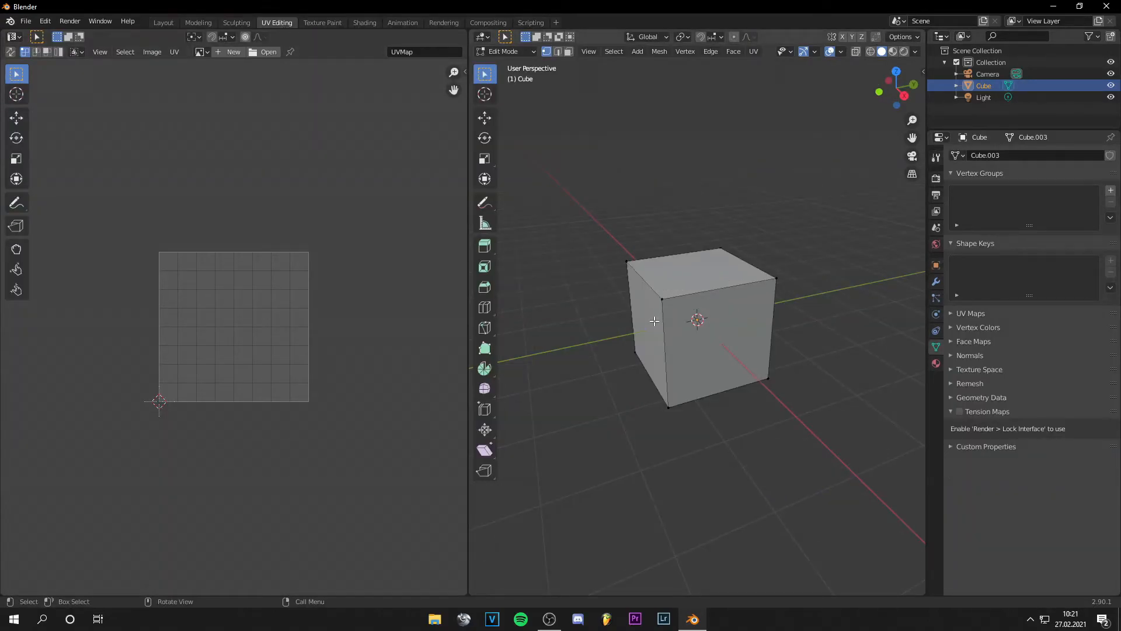
middle_drag(539, 346, 562, 345)
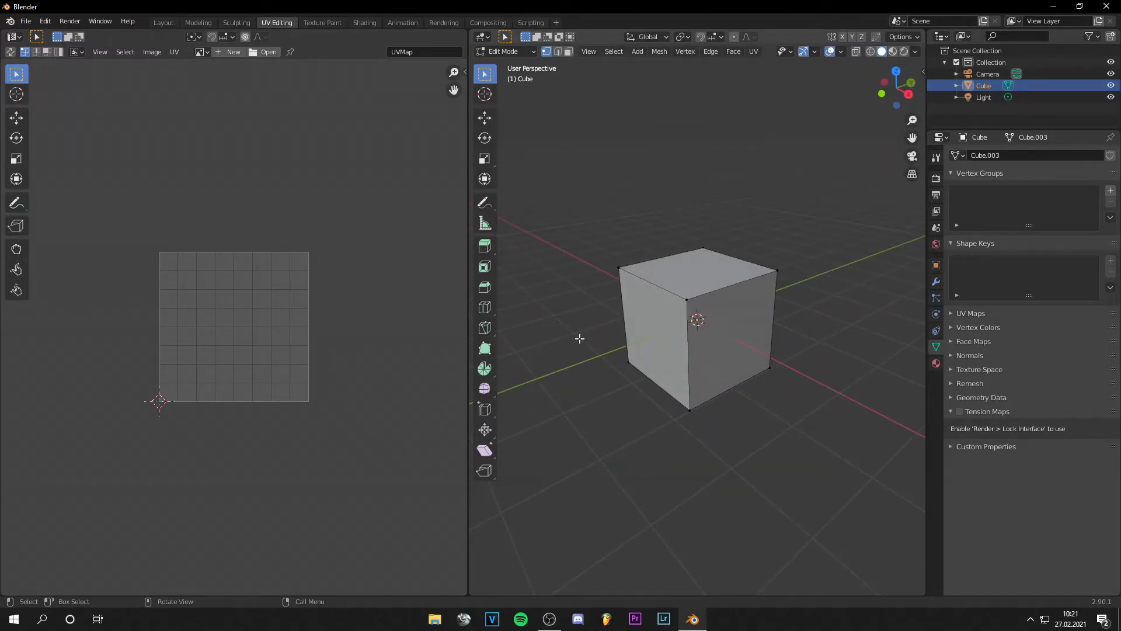
key(a)
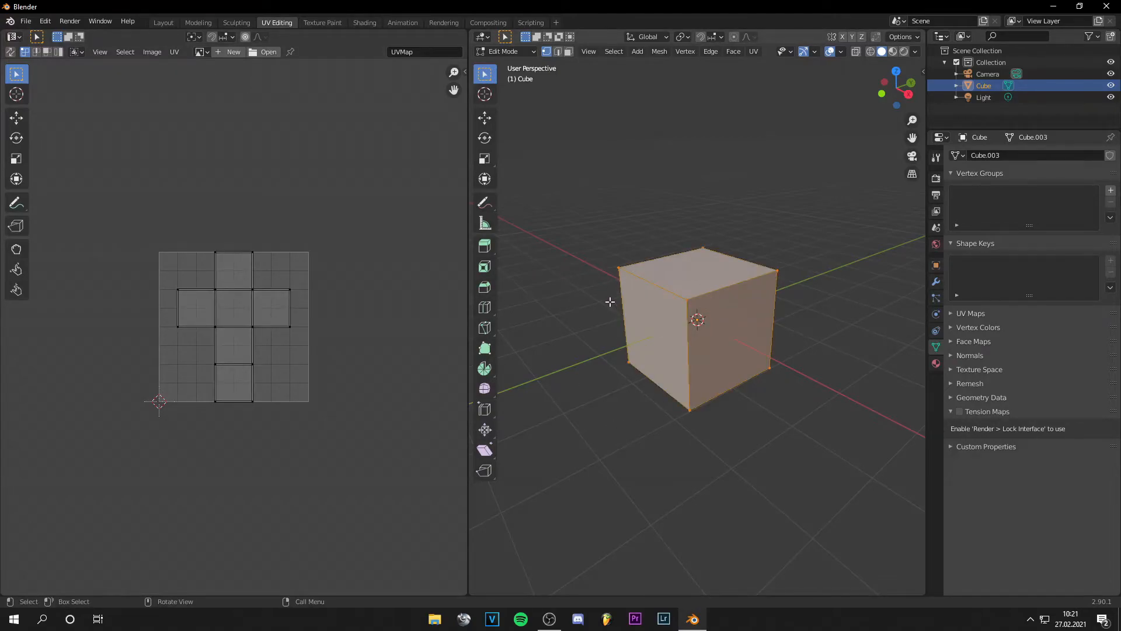
key(u)
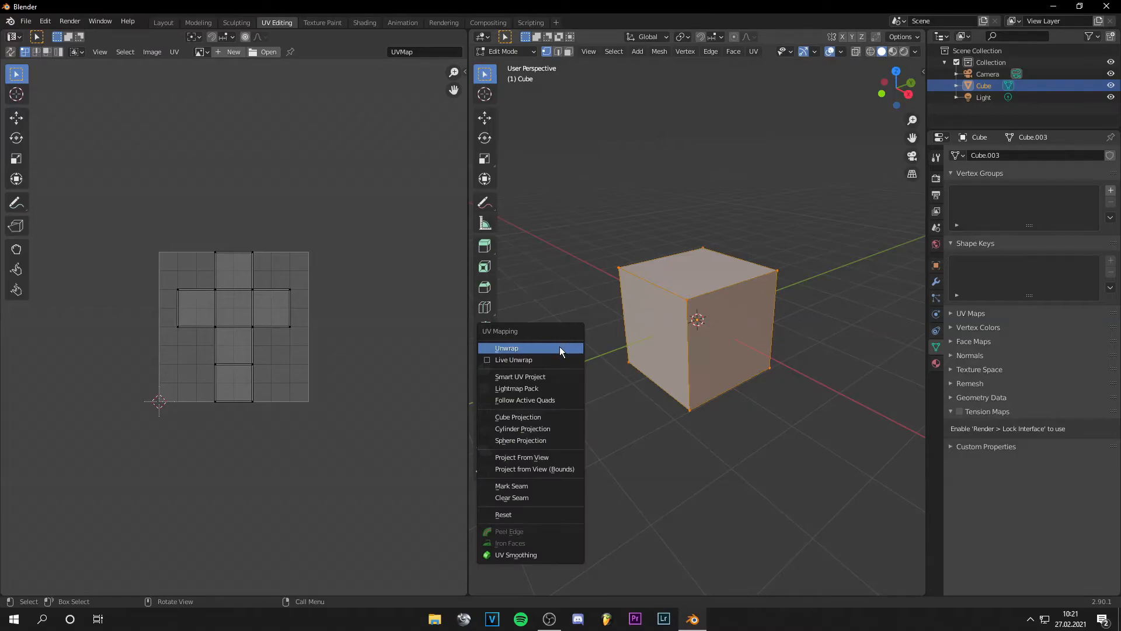
click(566, 376)
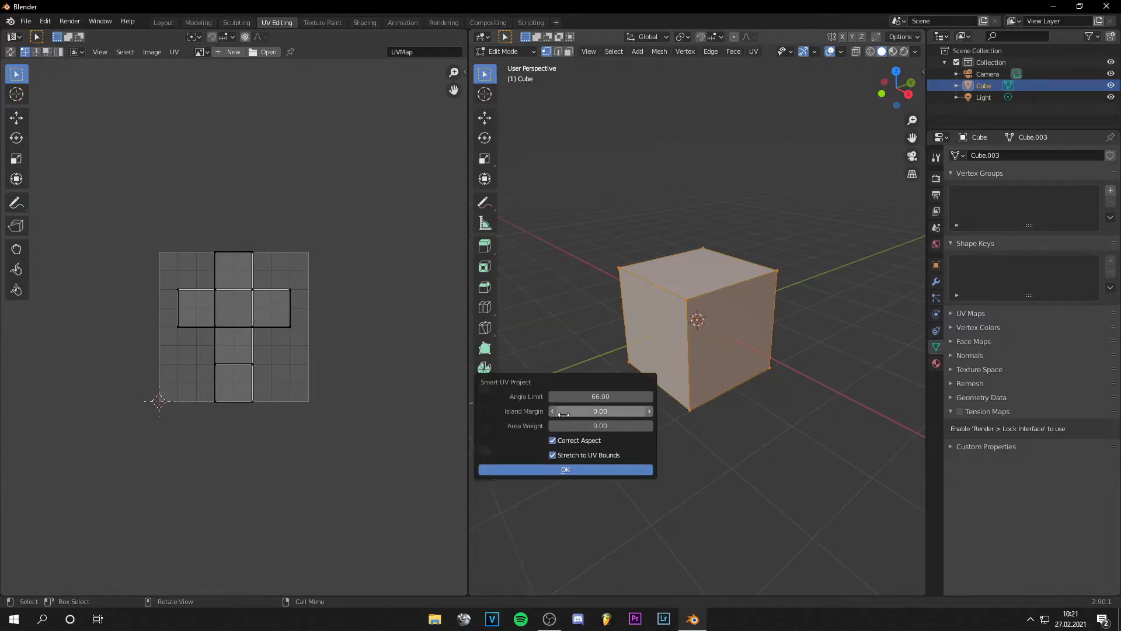
click(583, 469)
scroll(217, 240, up, 3)
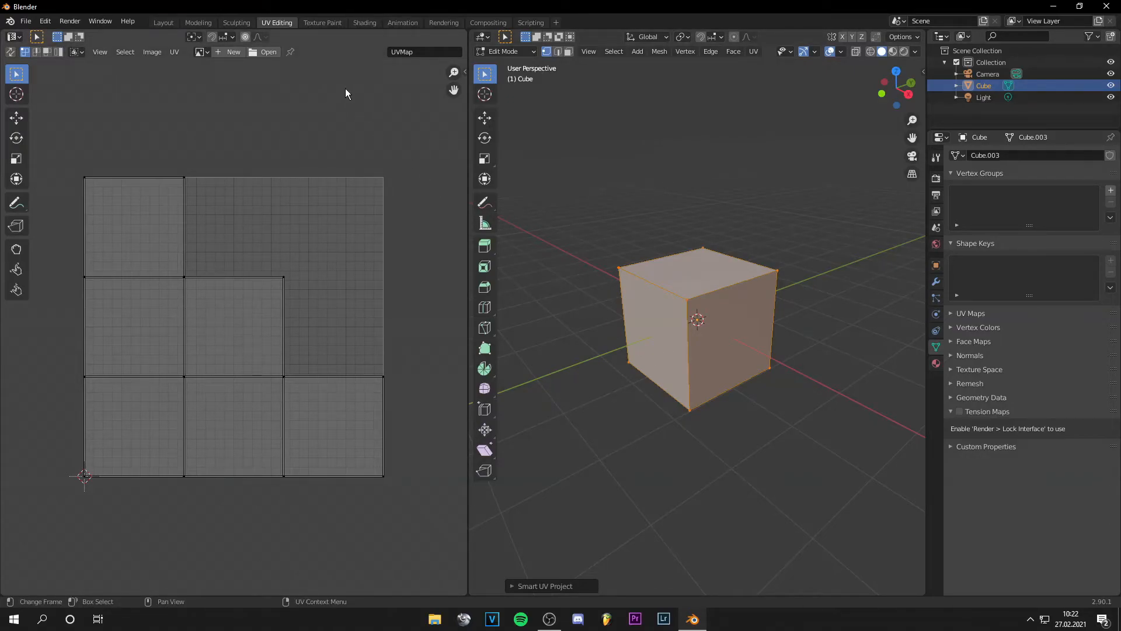
Step: Switch to the Texture Paint workspace and set the texture slot mode to Single Image
click(314, 25)
scroll(718, 350, up, 6)
mouse_move(704, 397)
middle_down()
mouse_move(650, 460)
mouse_move(716, 448)
mouse_move(706, 457)
middle_up()
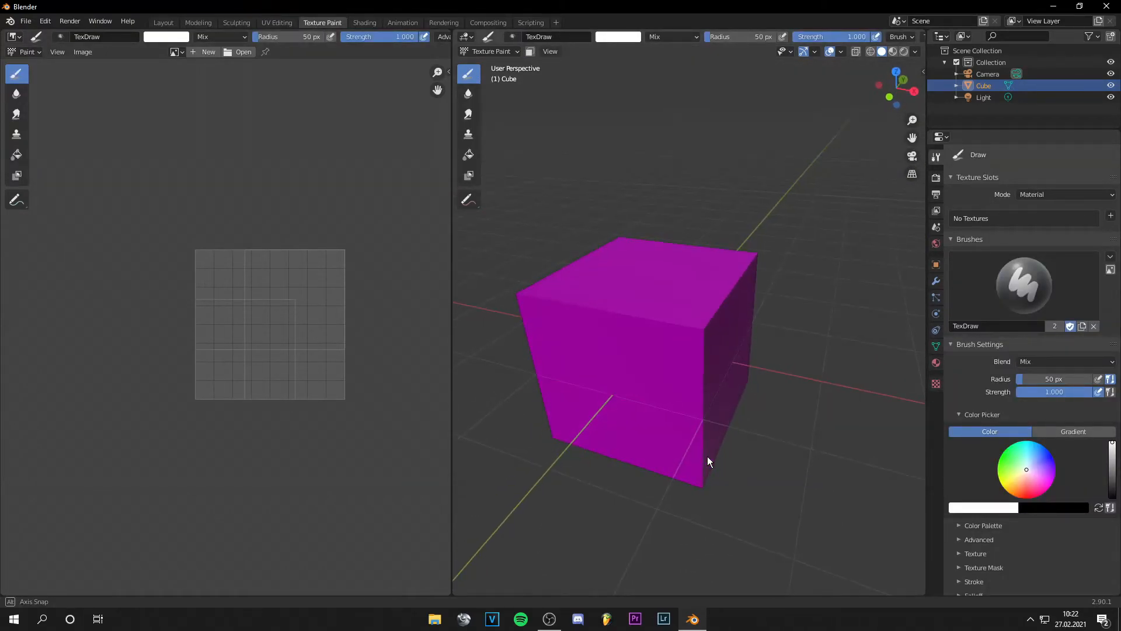
click(1028, 195)
click(1040, 221)
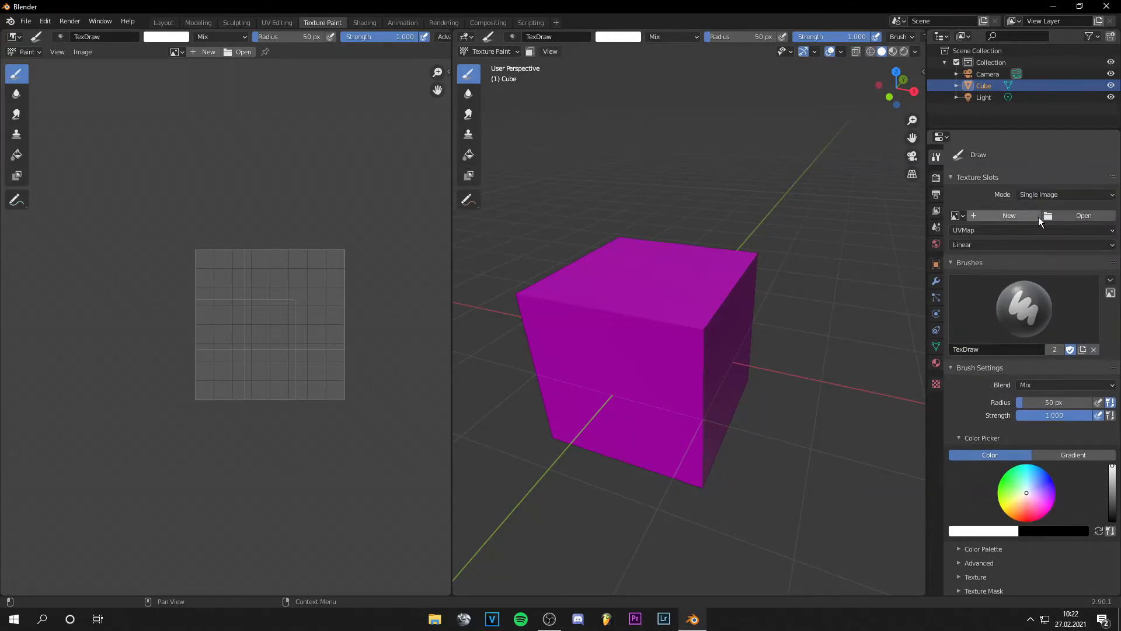
Step: Create a blank white 1024 x 1024 px paint image named BaseColor
click(1003, 216)
click(1014, 236)
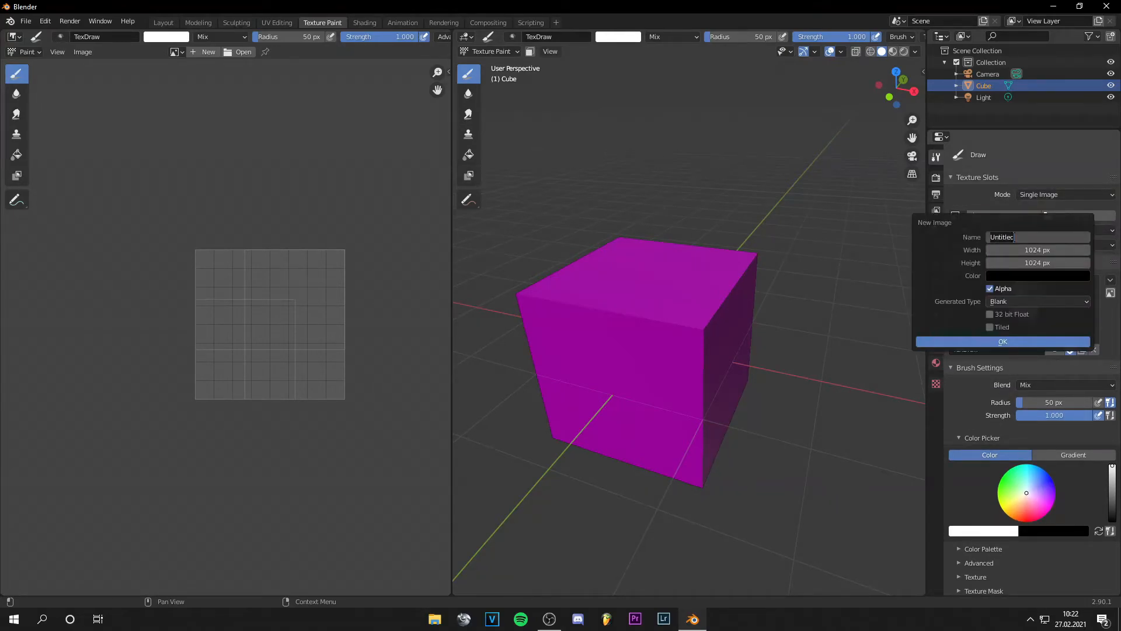
text(BaseCo)
key(Return)
click(1004, 279)
drag(1082, 158, 1083, 104)
click(964, 343)
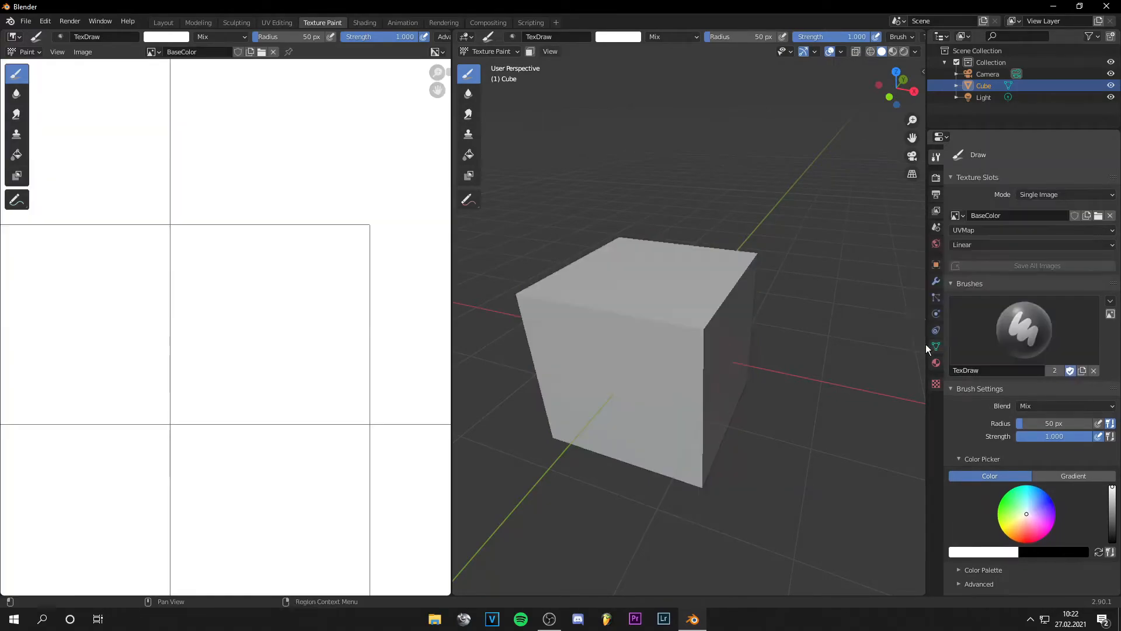
Step: Paint cyan strokes over the cube's top and side faces with the TexDraw brush at 50 px radius, and open the image commands
middle_drag(677, 340, 727, 322)
click(1029, 486)
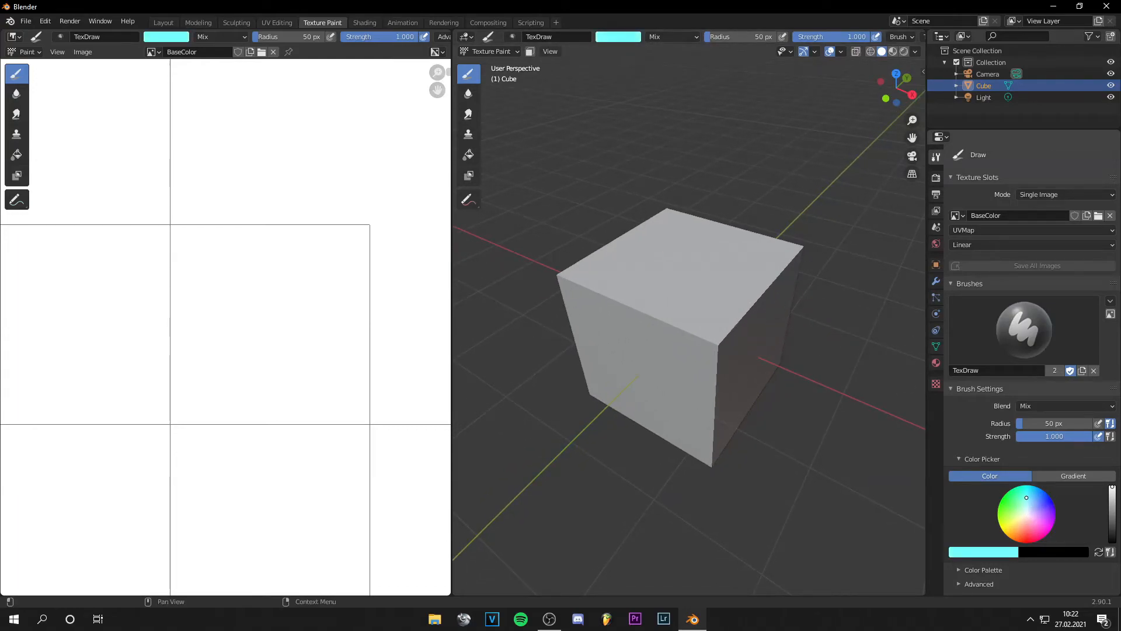
mouse_move(671, 252)
mouse_down()
mouse_move(688, 328)
mouse_move(615, 361)
mouse_move(700, 349)
mouse_move(677, 430)
mouse_move(763, 294)
mouse_move(727, 335)
mouse_up()
scroll(248, 293, down, 5)
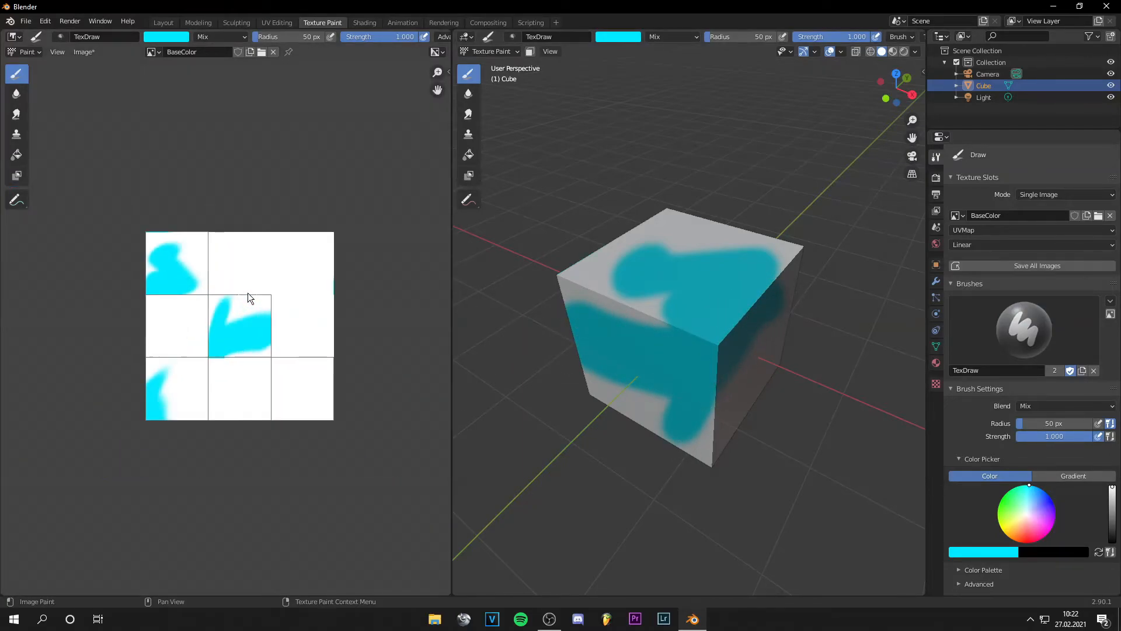
scroll(207, 305, up, 6)
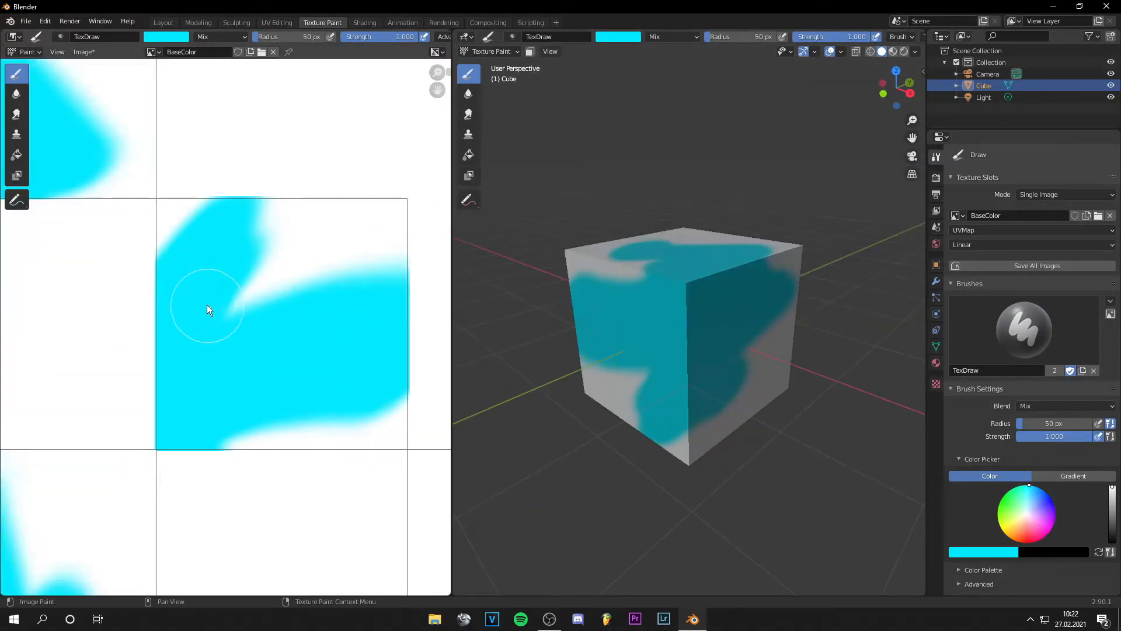
scroll(223, 332, down, 3)
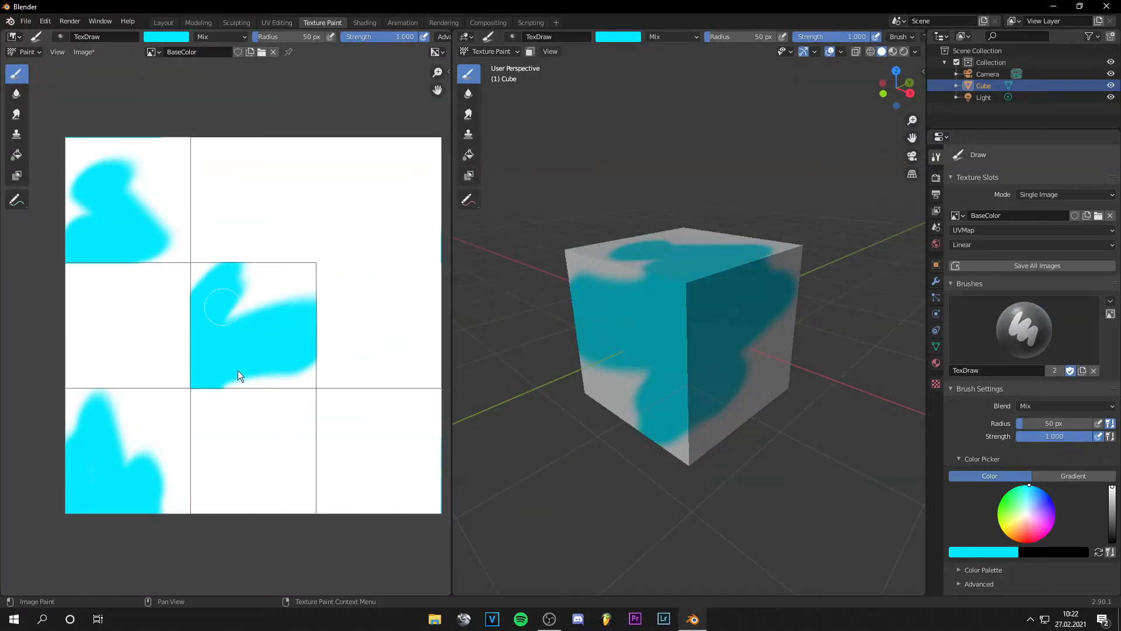
click(81, 53)
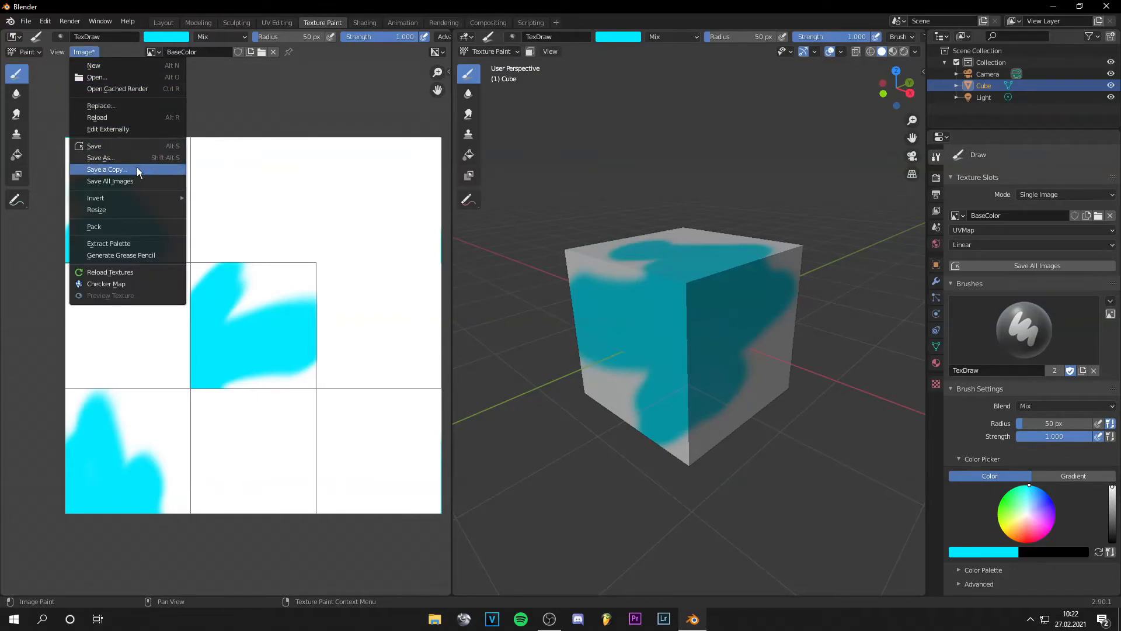
Step: In the Shading workspace, give the cube's Principled BSDF a dark red base color, metallic 0.595, specular 0.545 and roughness 0.050
click(366, 22)
middle_drag(616, 302, 653, 214)
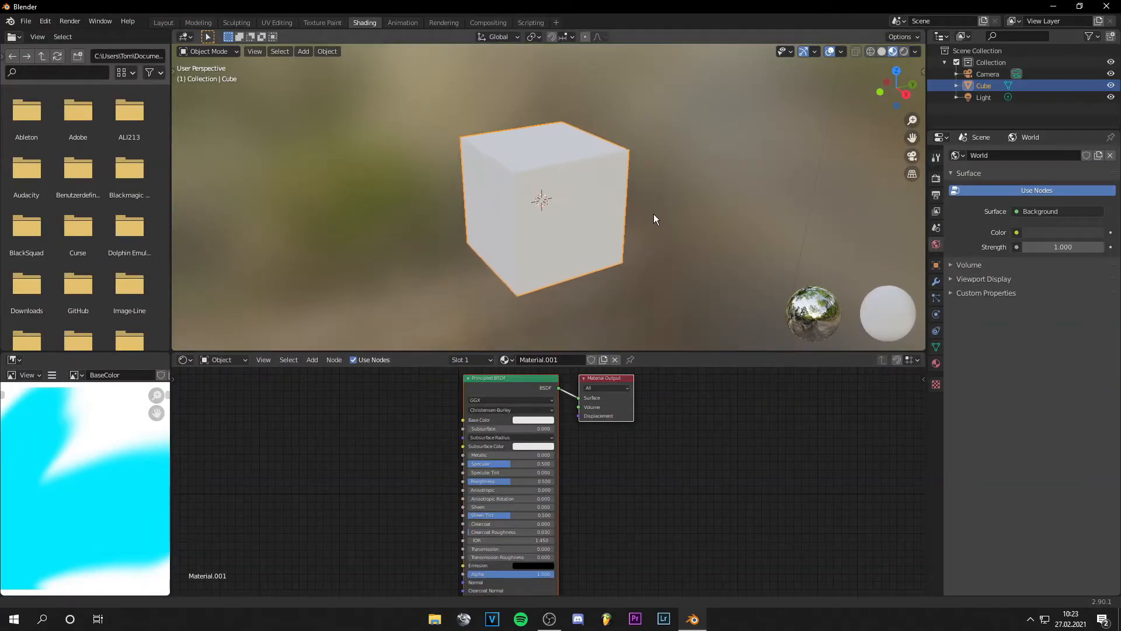
mouse_move(529, 213)
middle_down()
mouse_move(524, 205)
mouse_move(559, 195)
mouse_move(487, 212)
mouse_move(548, 202)
middle_up()
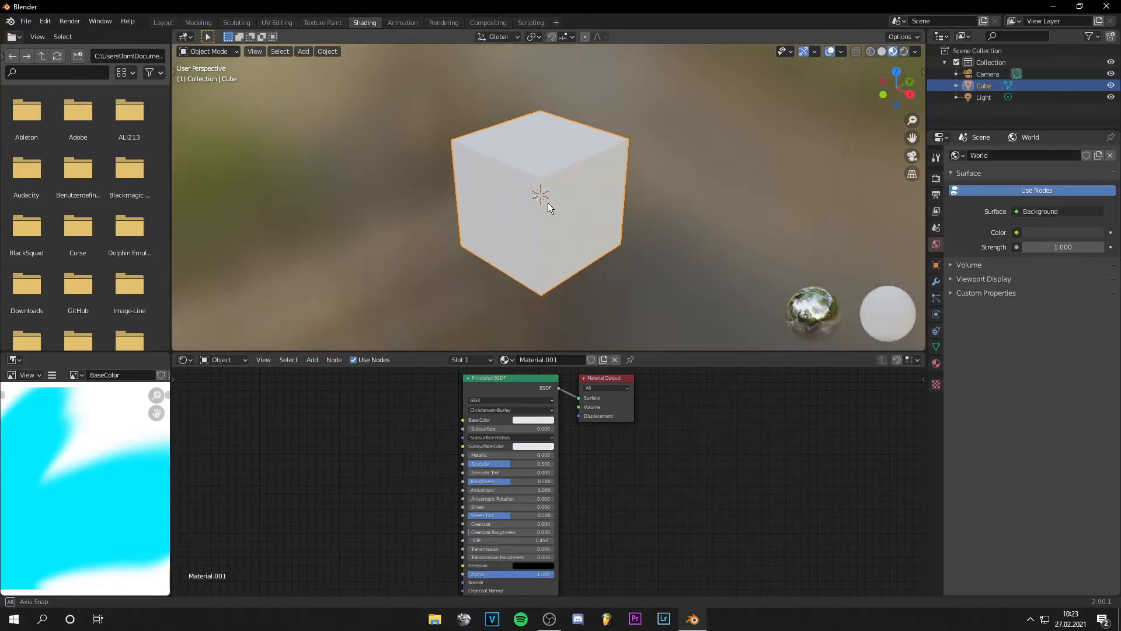
scroll(506, 408, up, 2)
click(513, 398)
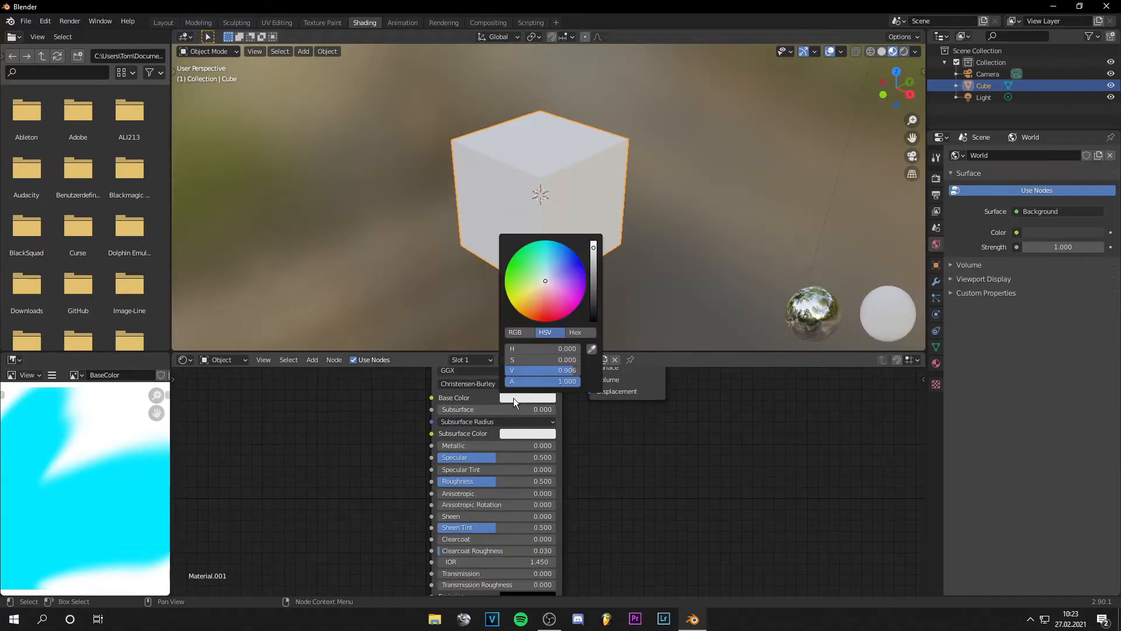
drag(542, 298, 594, 292)
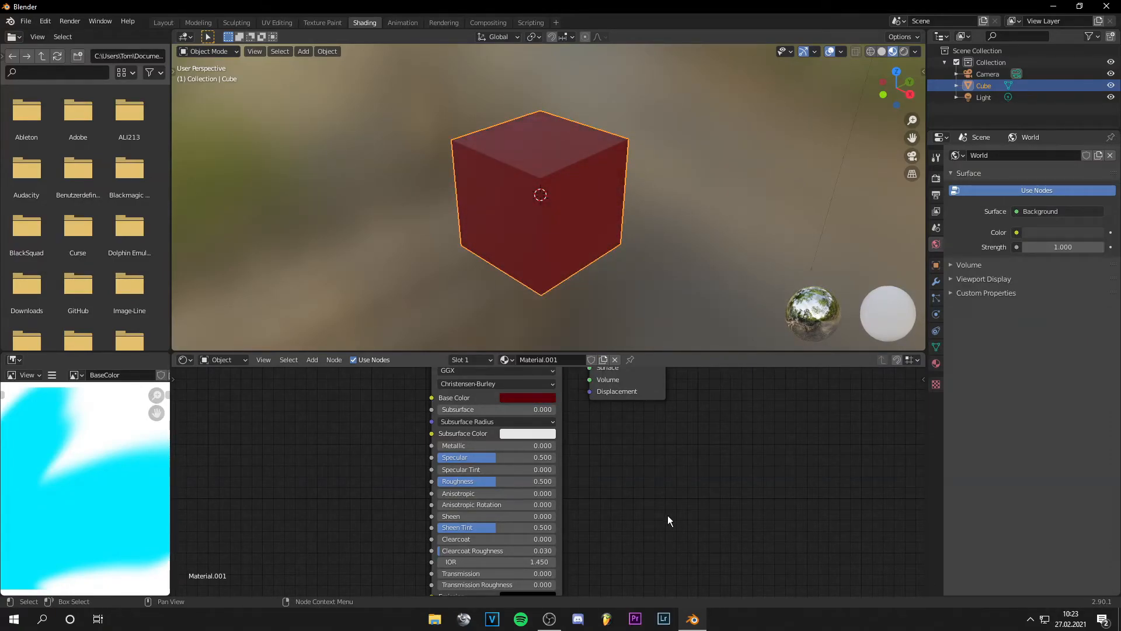
mouse_move(465, 445)
mouse_down()
mouse_move(584, 446)
mouse_move(536, 446)
mouse_move(499, 457)
mouse_move(498, 481)
mouse_move(451, 481)
mouse_up()
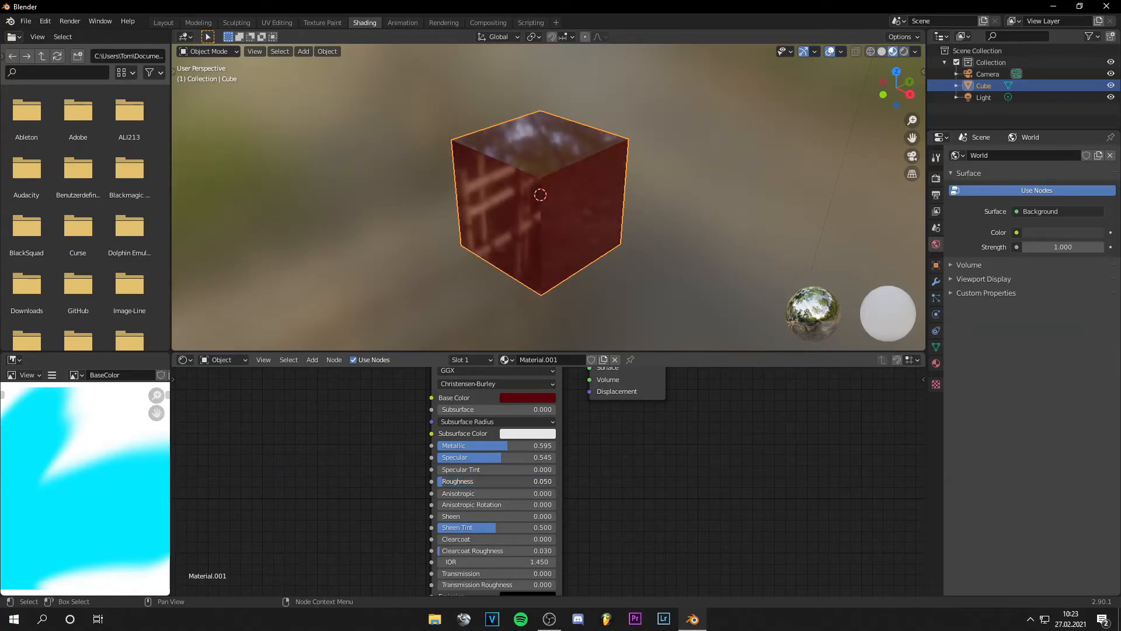
mouse_move(618, 267)
middle_down()
mouse_move(499, 240)
mouse_move(416, 240)
mouse_move(610, 259)
middle_up()
Step: Add an Image Texture node beside the Principled BSDF and assign the BaseColor image to it
scroll(393, 424, down, 2)
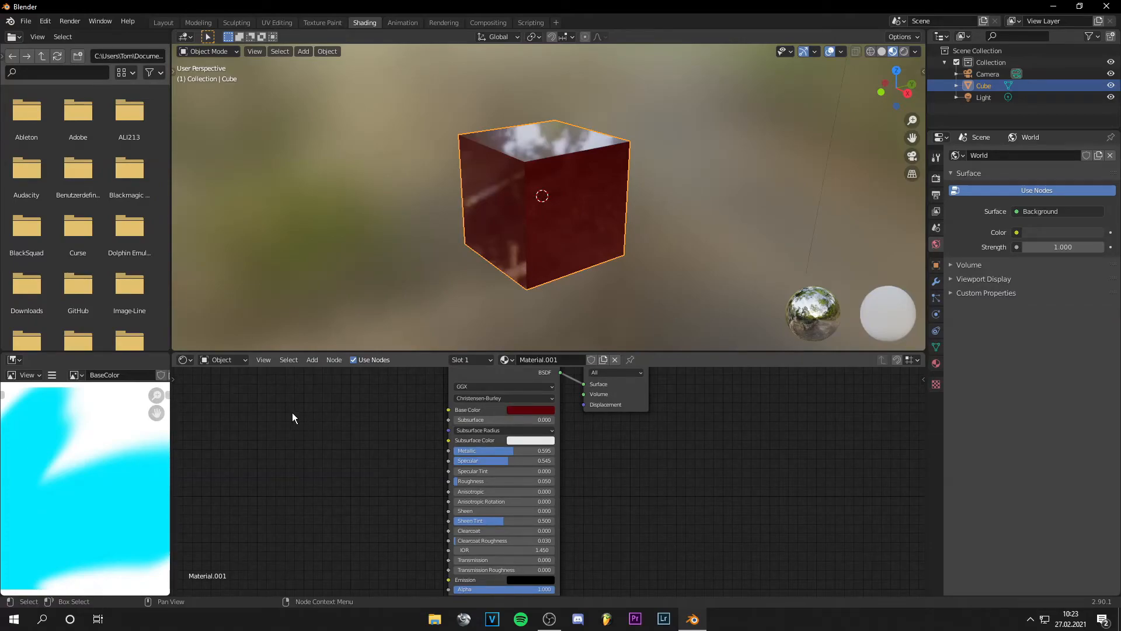
key(shift+a)
click(247, 430)
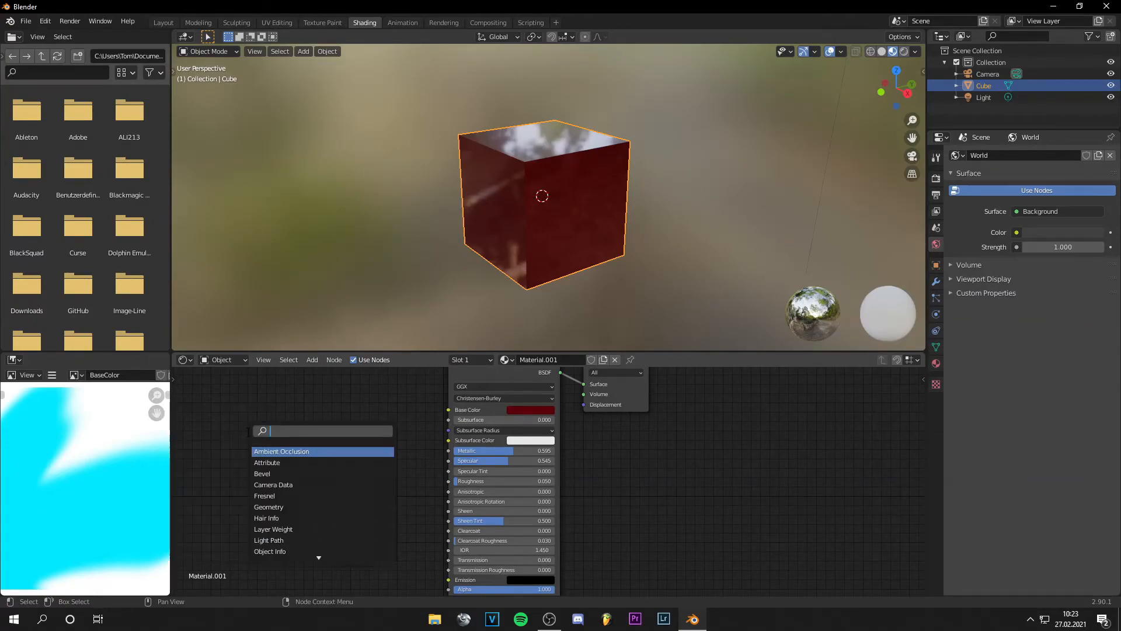
text(ima)
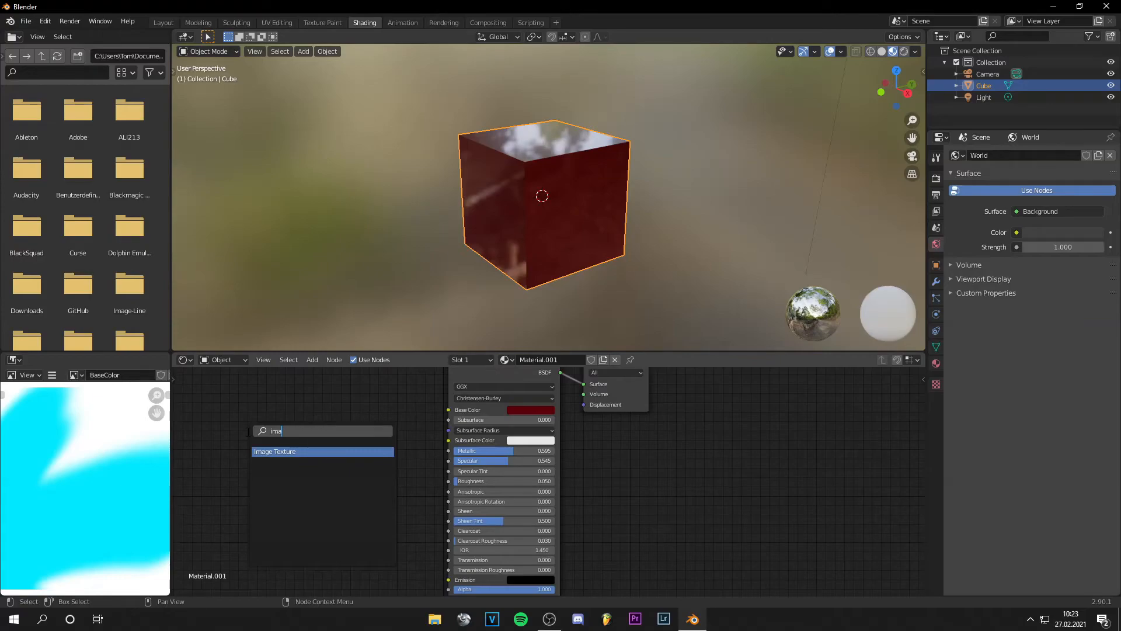
key(Return)
click(232, 413)
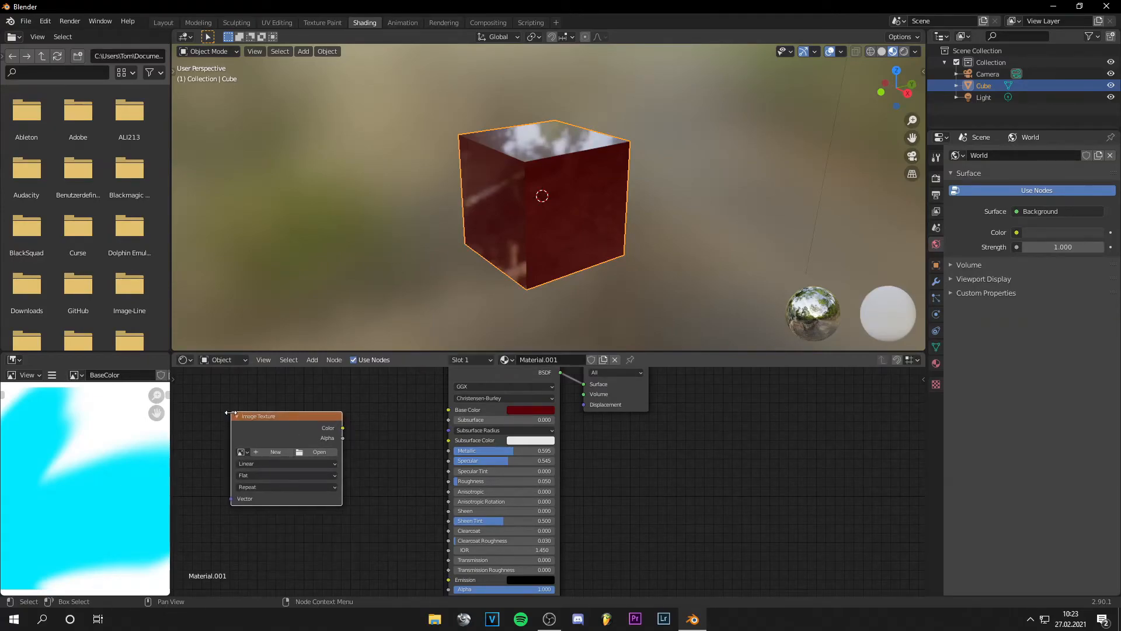
click(241, 452)
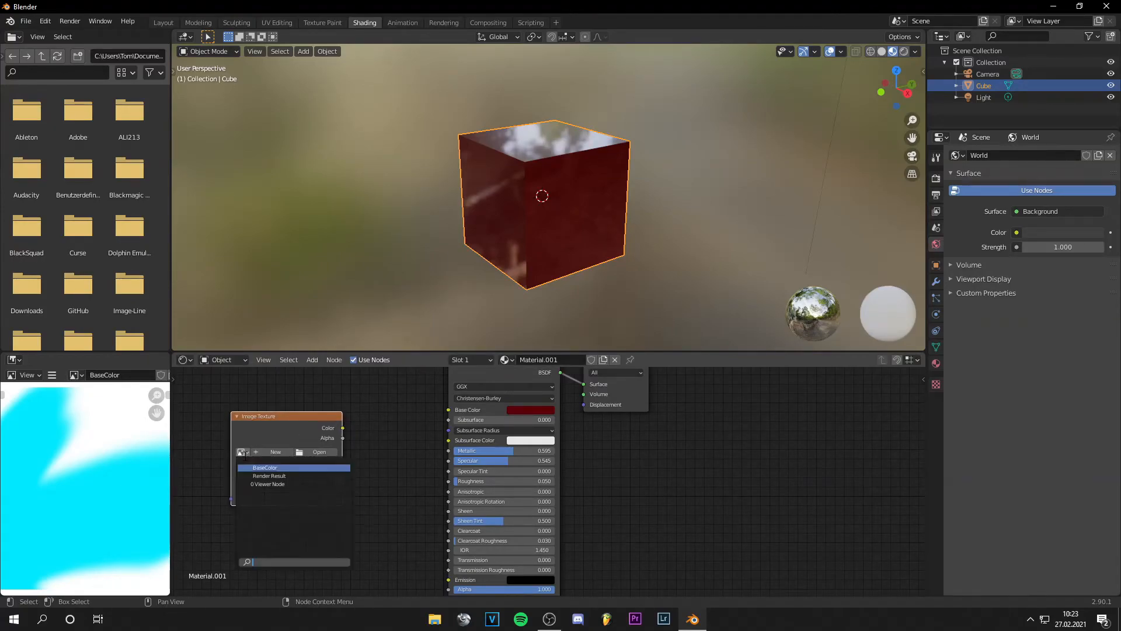
click(274, 468)
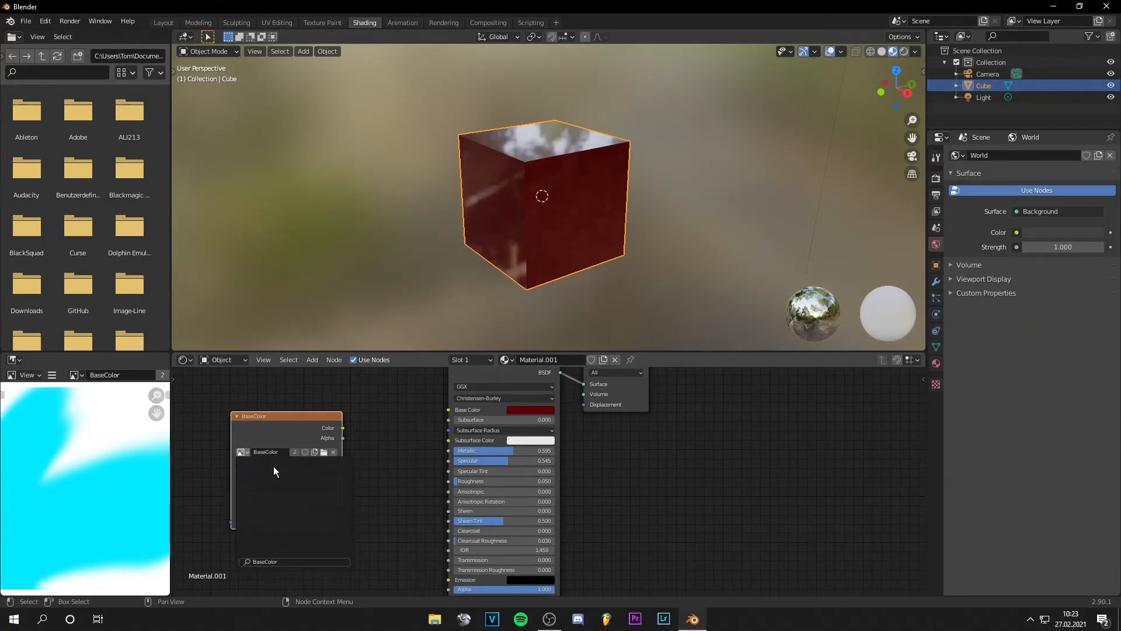
Step: Link the image texture's Color output to the shader's Base Color, and undo the link and the added node
drag(344, 428, 450, 408)
mouse_move(625, 252)
middle_down()
mouse_move(569, 244)
mouse_move(582, 276)
mouse_move(617, 262)
middle_up()
key(ctrl+z)
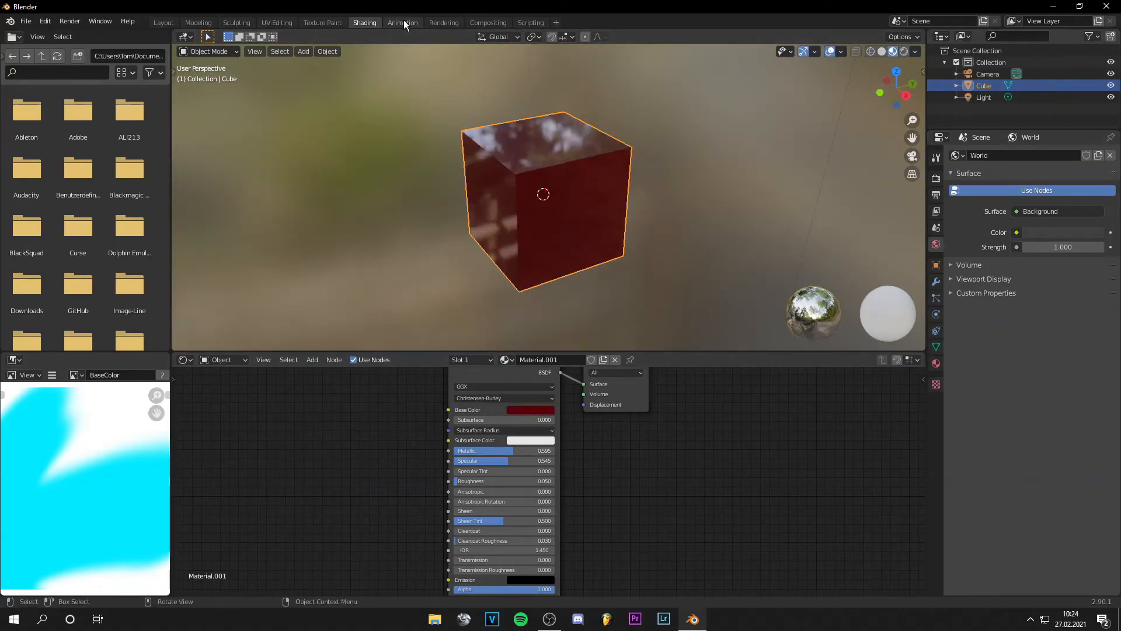
Step: In the Animation workspace, insert a Location, Rotation & Scale keyframe for the cube at frame 1
click(403, 23)
mouse_move(630, 284)
middle_down()
mouse_move(691, 327)
mouse_move(623, 270)
mouse_move(676, 287)
mouse_move(664, 320)
mouse_move(615, 300)
middle_up()
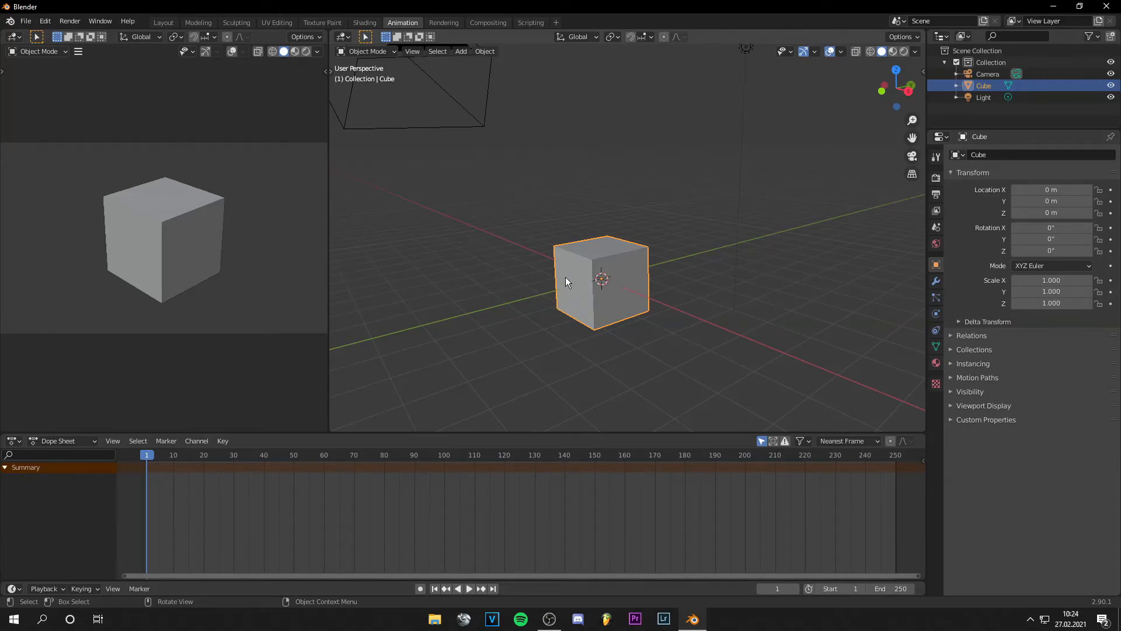
right_click(567, 260)
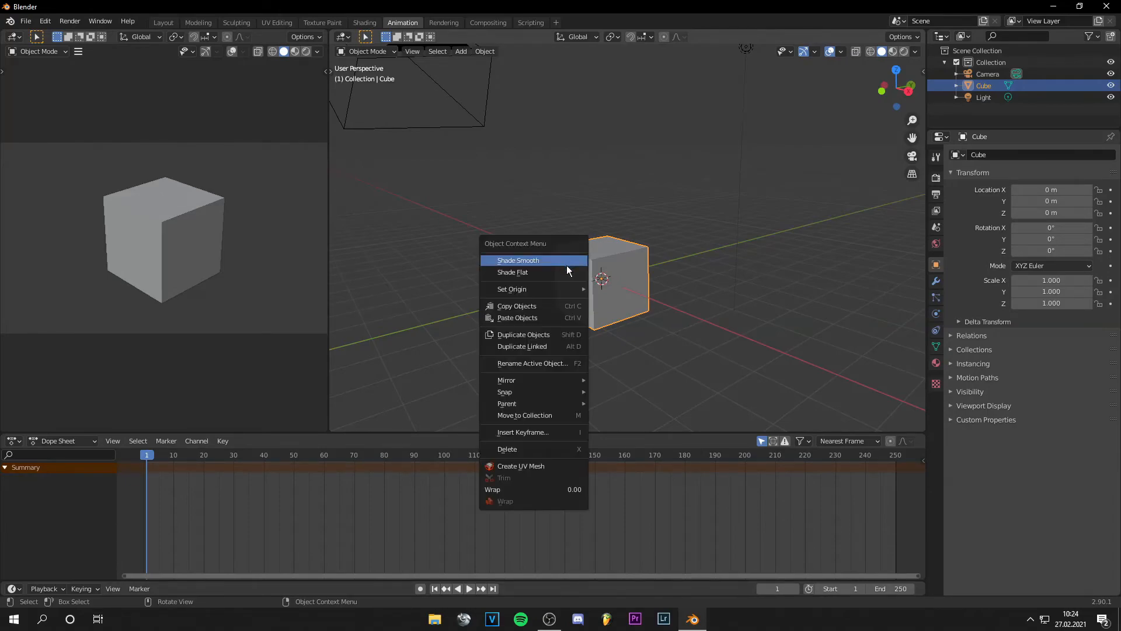
click(542, 432)
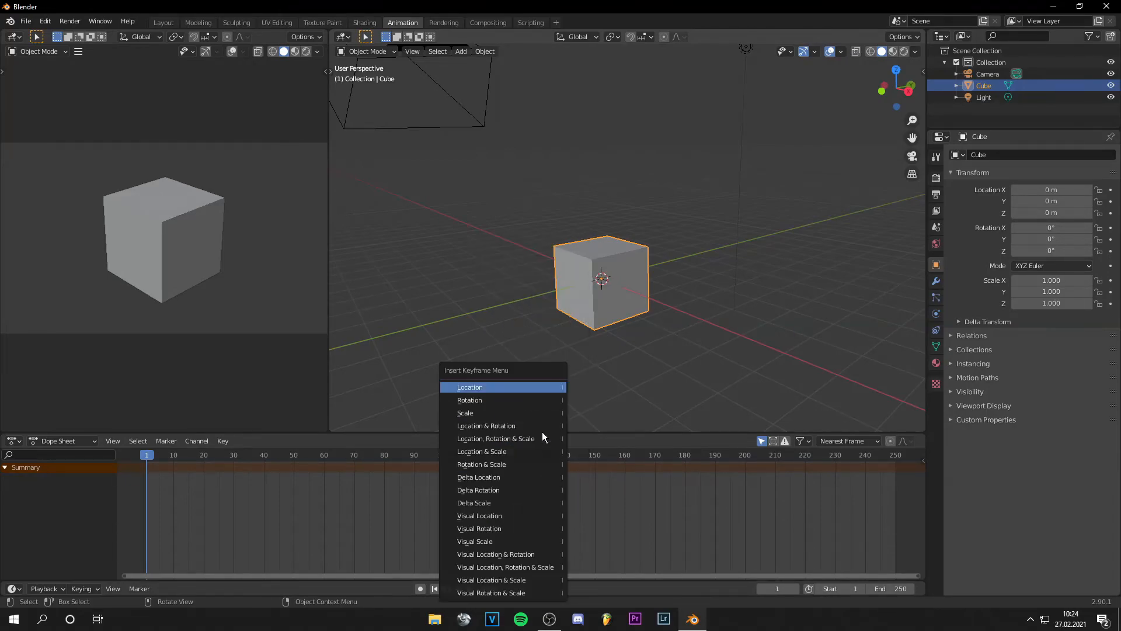
click(489, 442)
Step: At frame 83, move the cube to about (-0.43, 4.45, 2.75) m, rotate it to about (-142°, -46°, -43°) and scale it to about -2.41
middle_drag(506, 403, 467, 424)
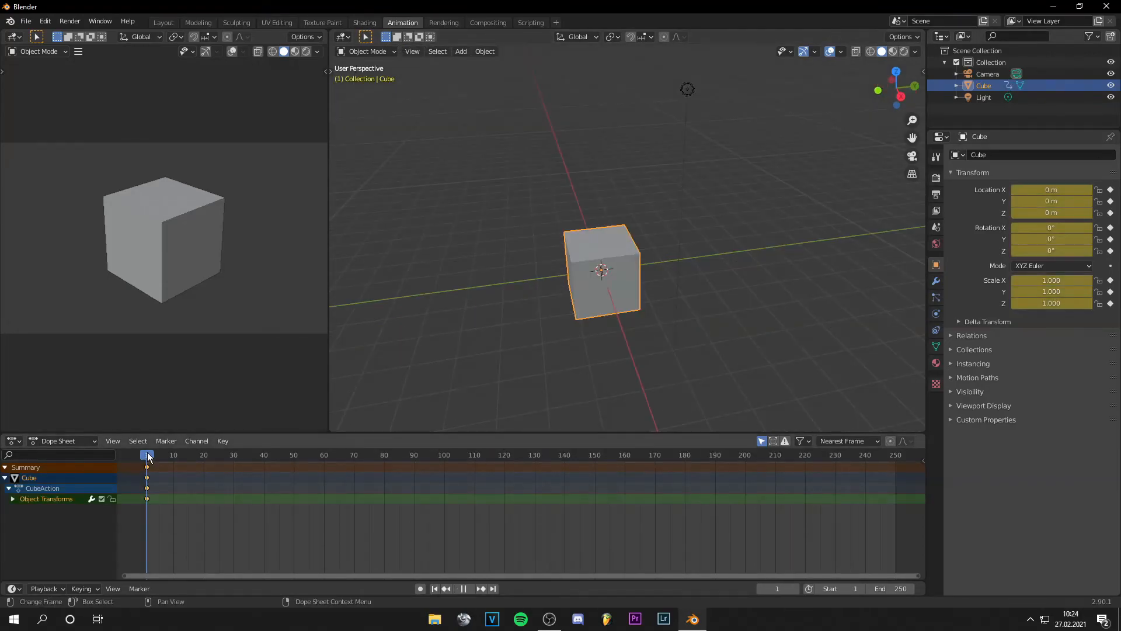
drag(145, 456, 394, 456)
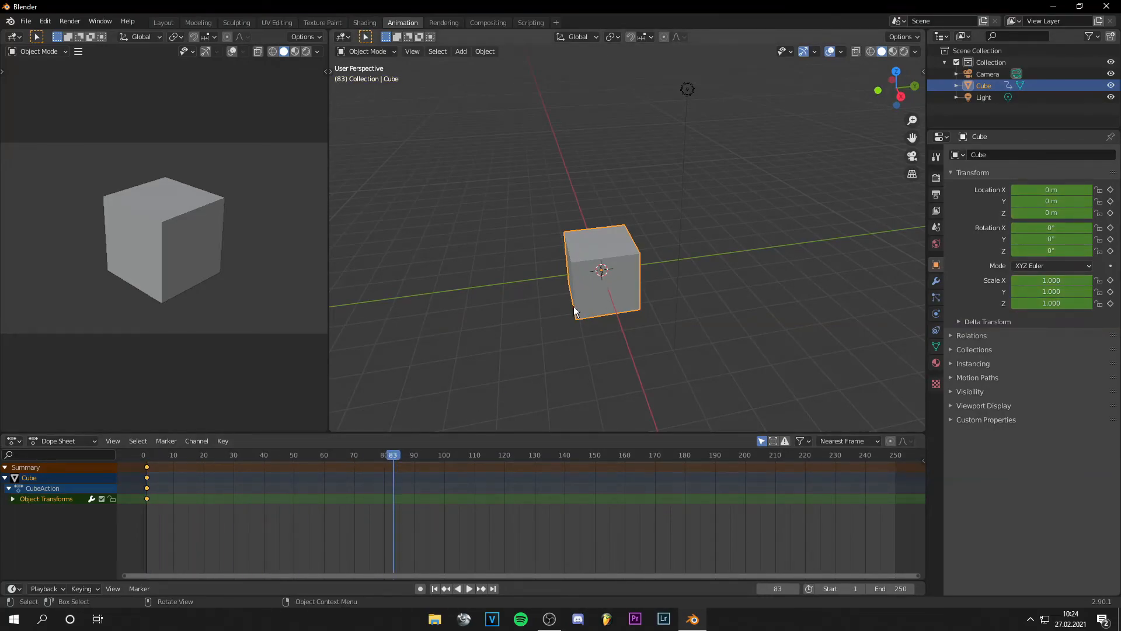
key(g)
click(706, 207)
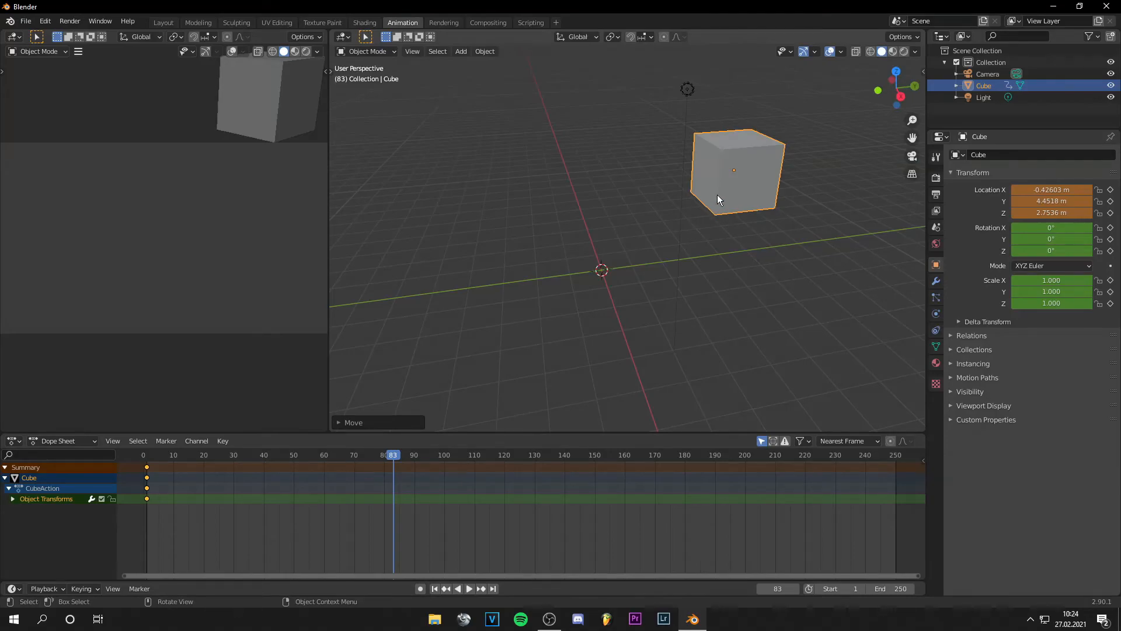
key(r)
click(769, 234)
key(s)
click(842, 286)
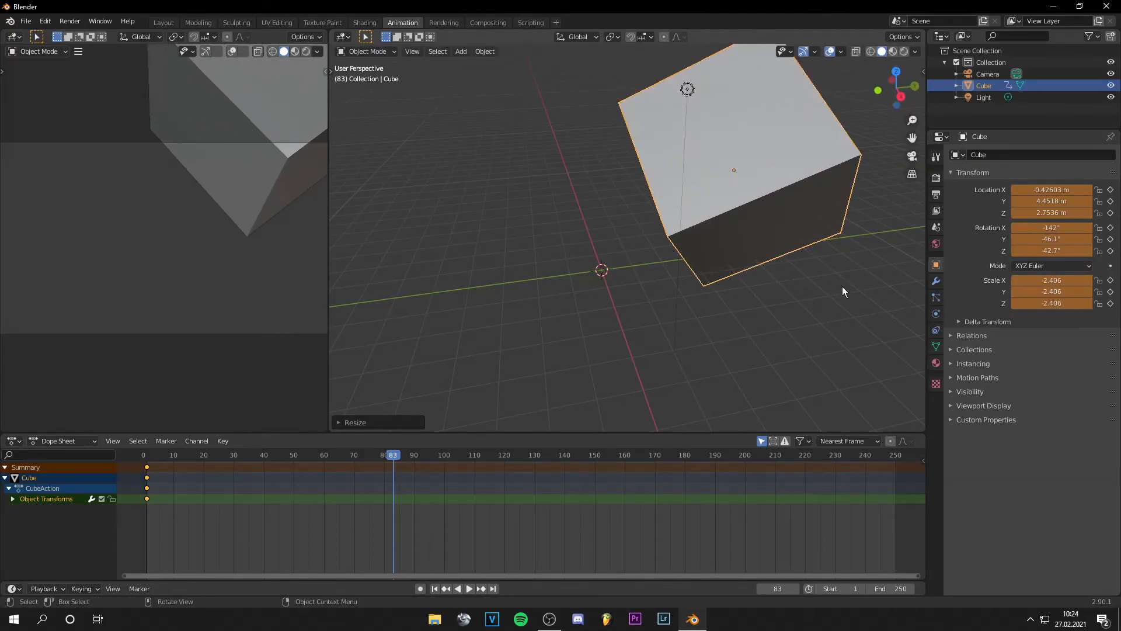
Step: Insert a Location, Rotation & Scale keyframe for the cube at frame 83 and play the animation from the start
right_click(668, 161)
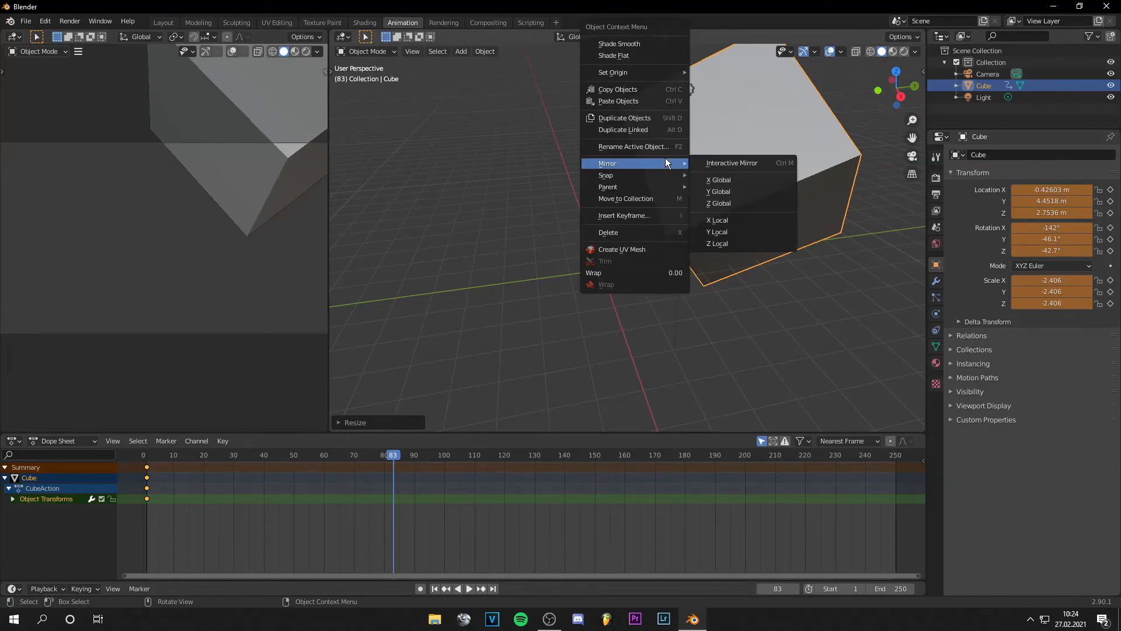
click(643, 215)
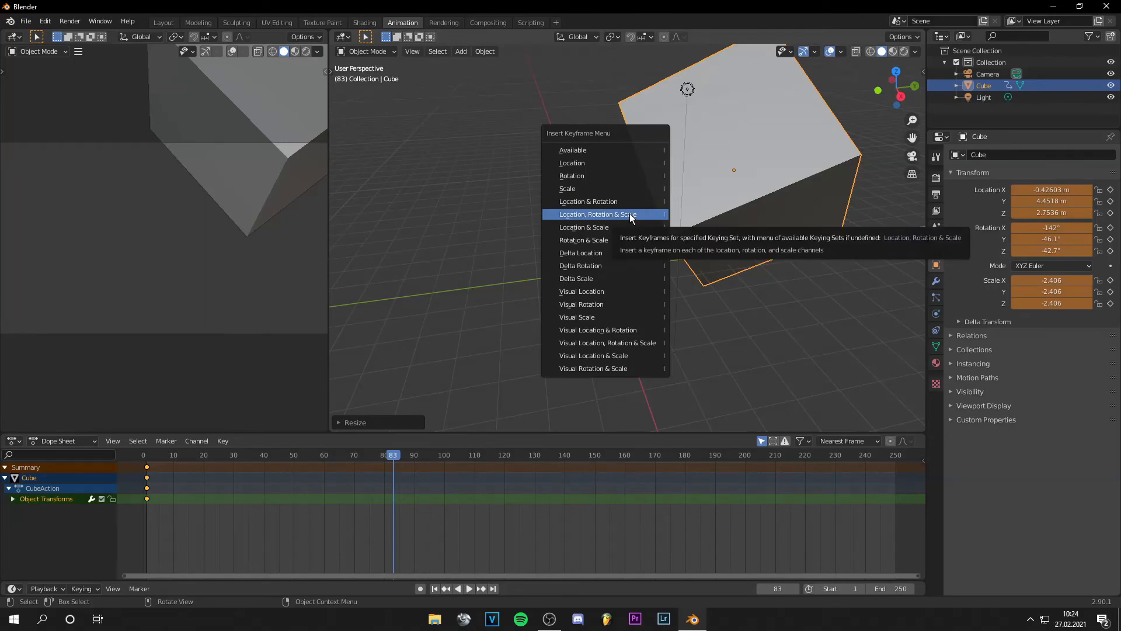
click(629, 215)
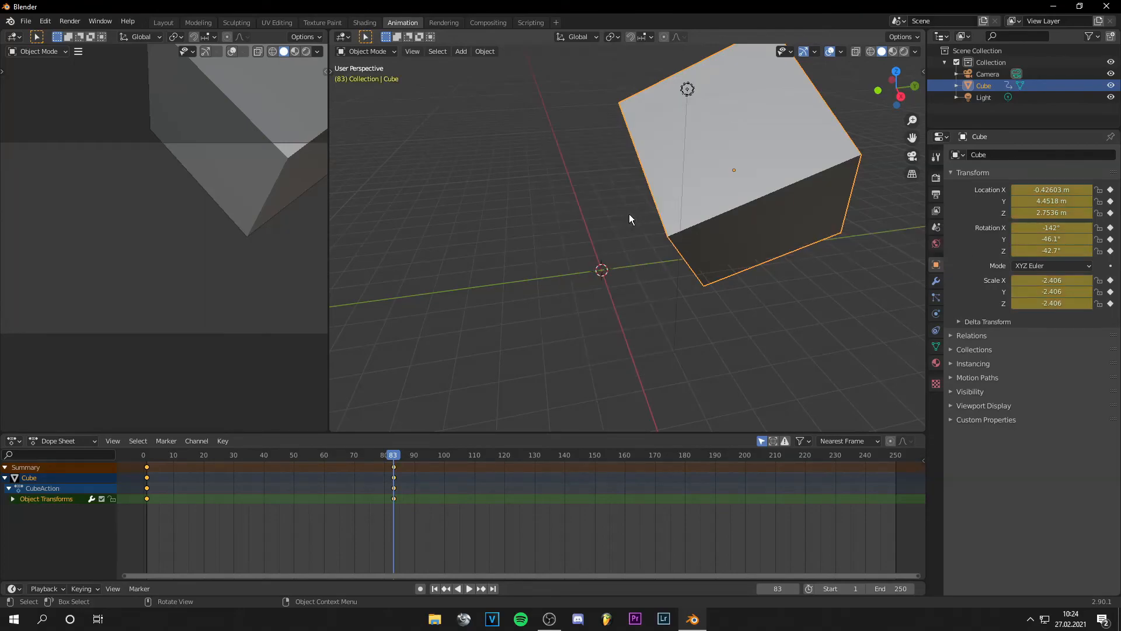
click(434, 589)
click(469, 588)
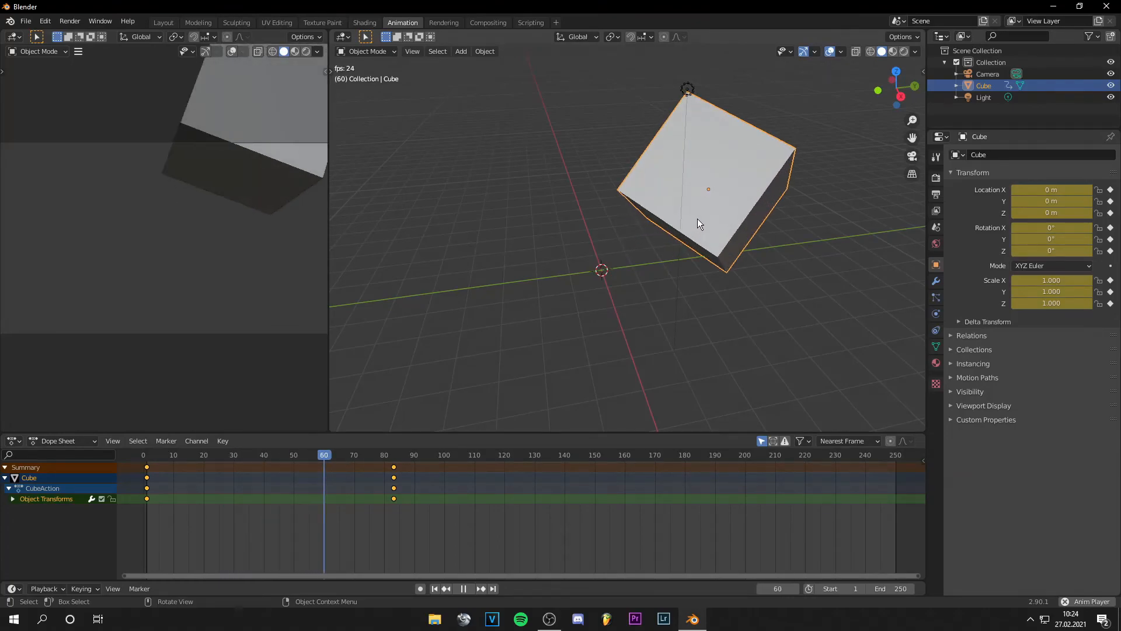
Step: In the Rendering workspace, render the current frame from the camera, view the whole image and close the render window
key(ctrl+Page_Down)
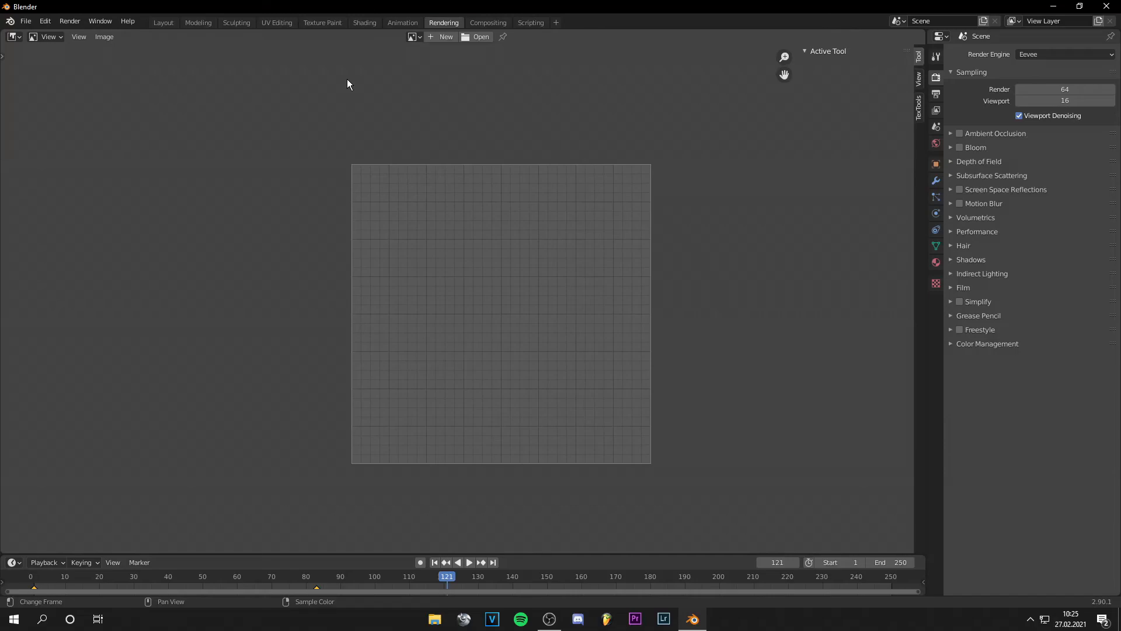
key(F12)
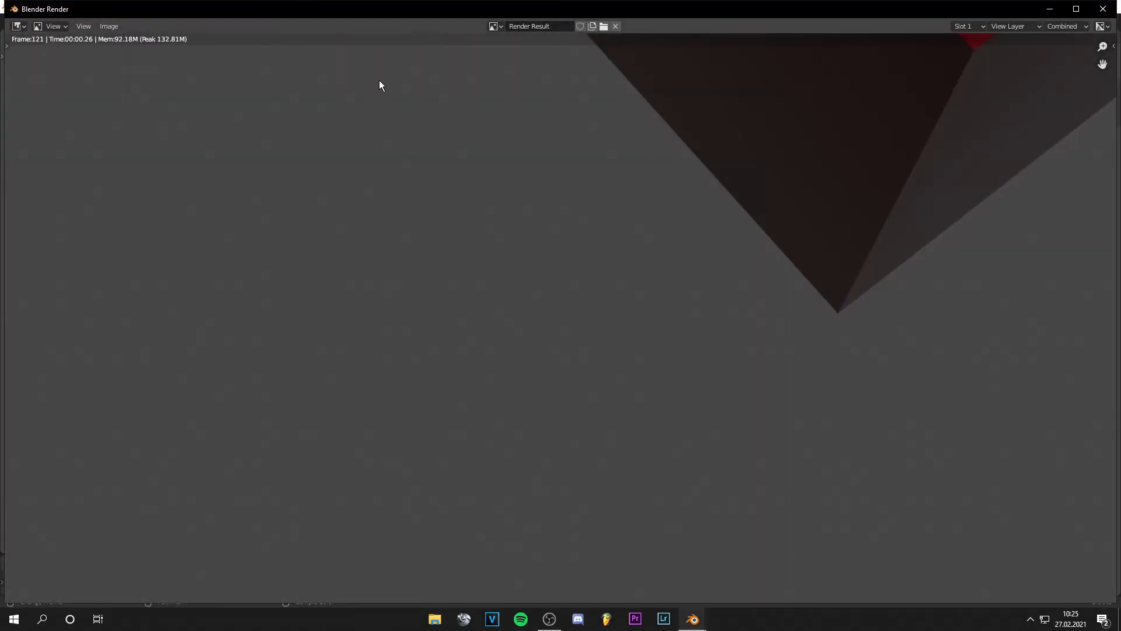
scroll(444, 137, up, 1)
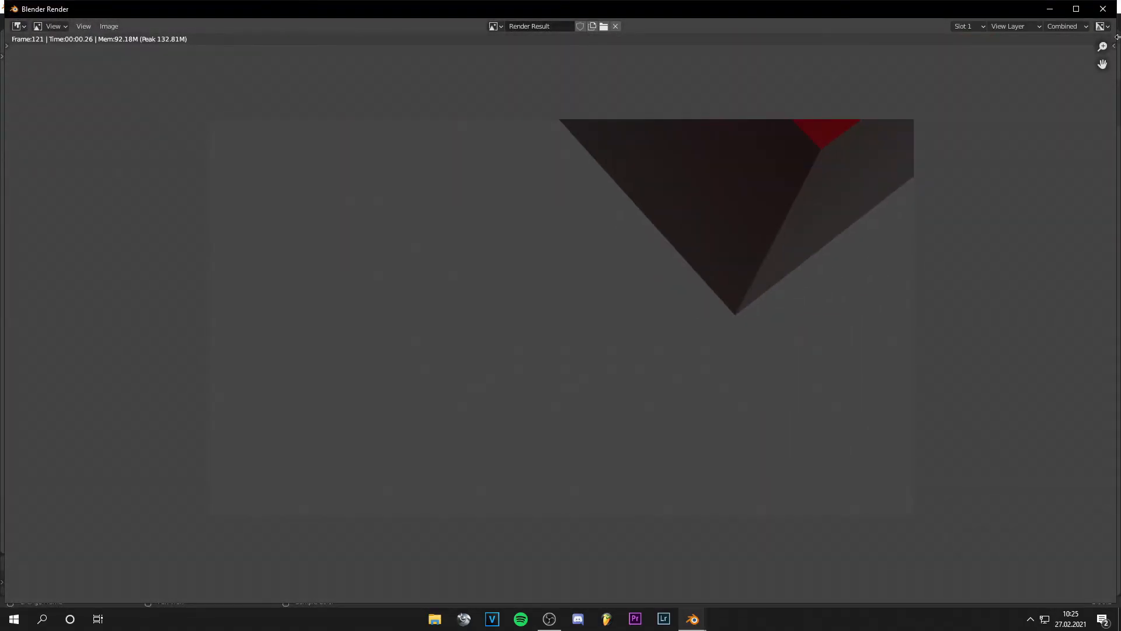
click(1103, 8)
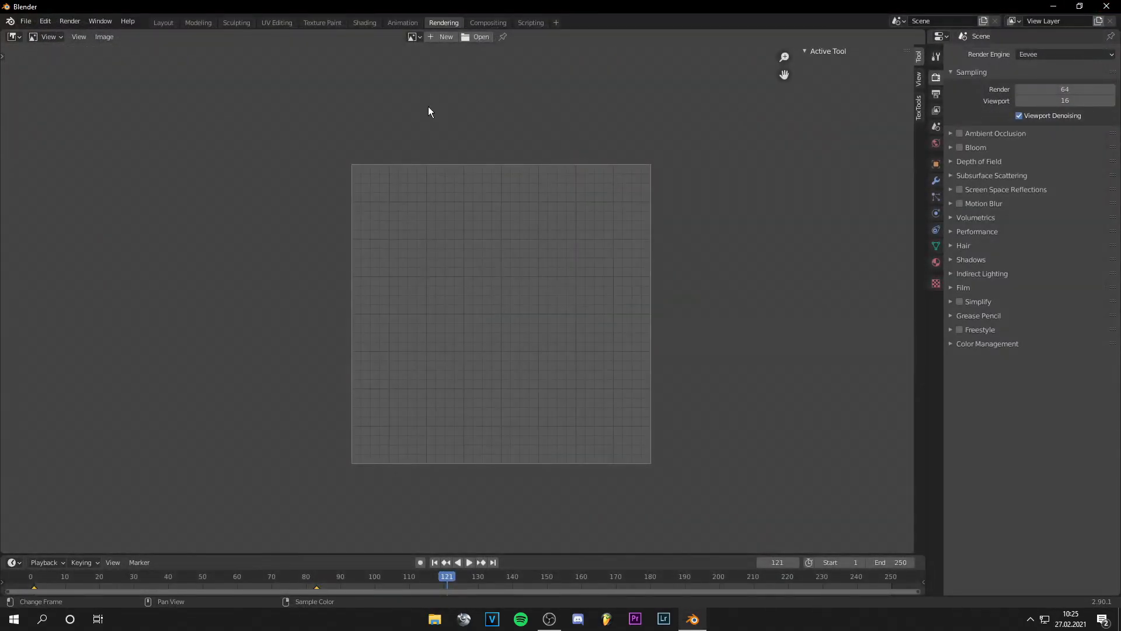
Step: Display the Render Result in the Rendering workspace's image editor, and look at the Compositing and Scripting workspaces
click(415, 38)
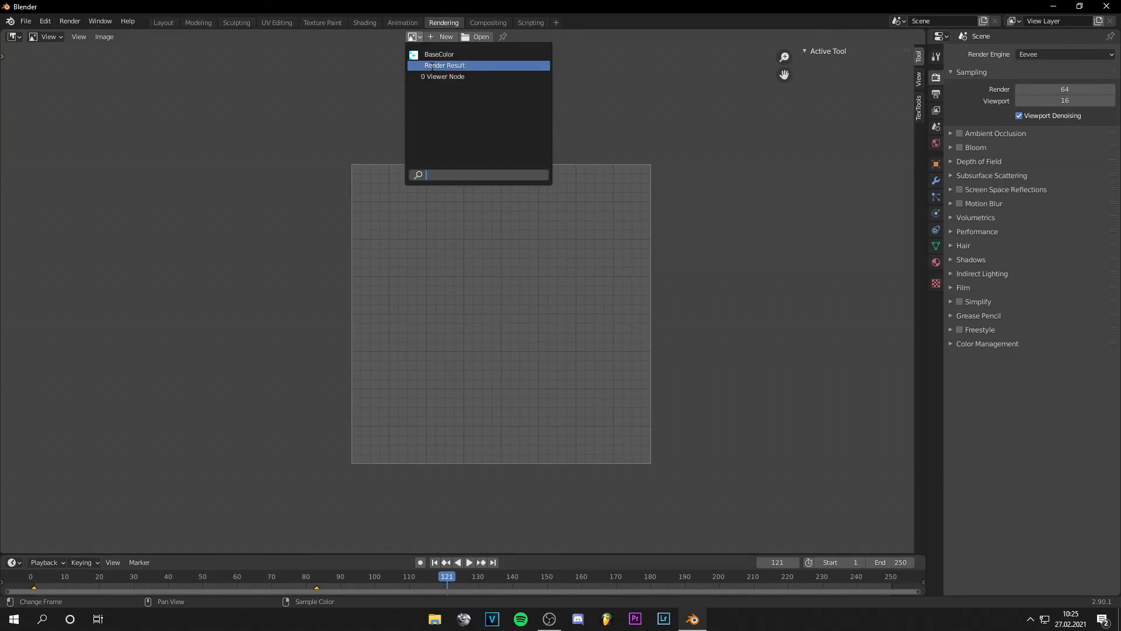
click(435, 65)
click(488, 24)
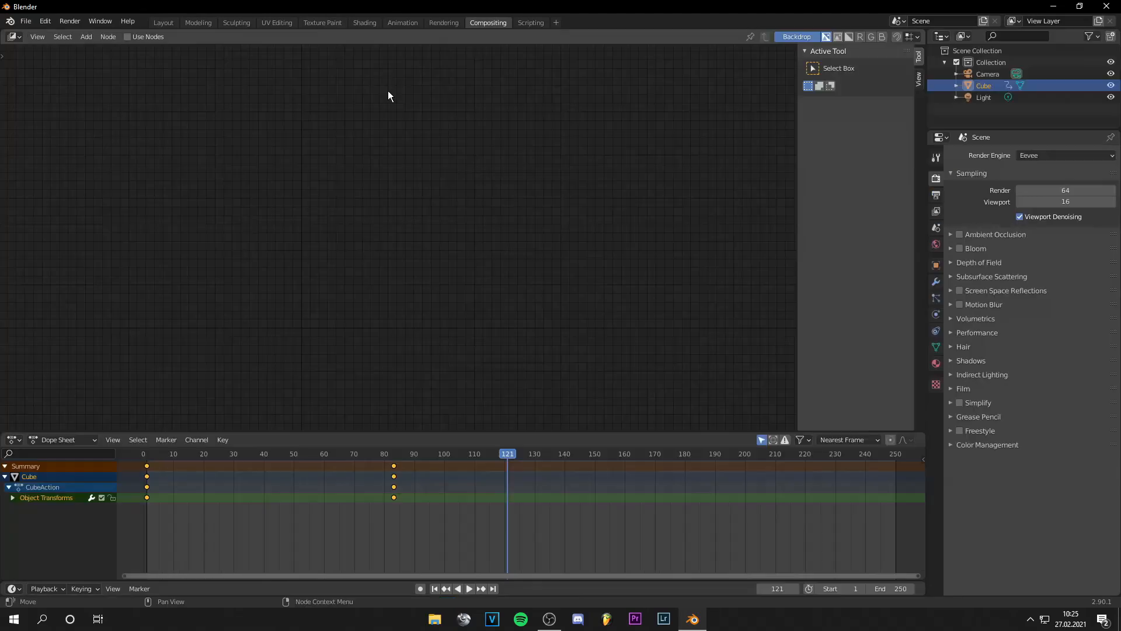
click(457, 24)
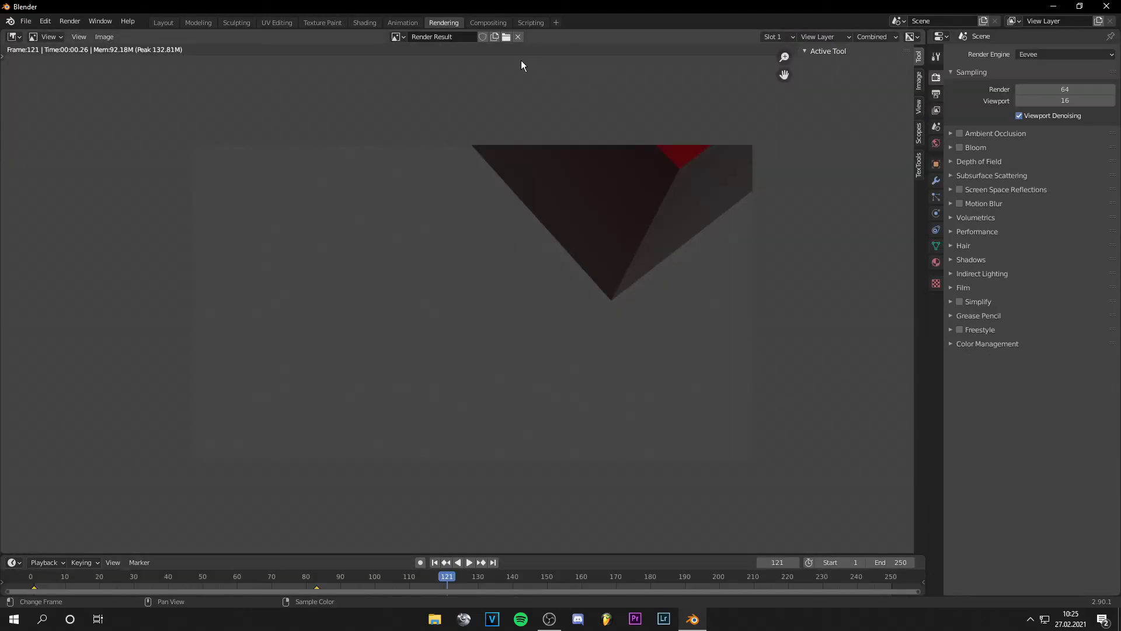
click(528, 23)
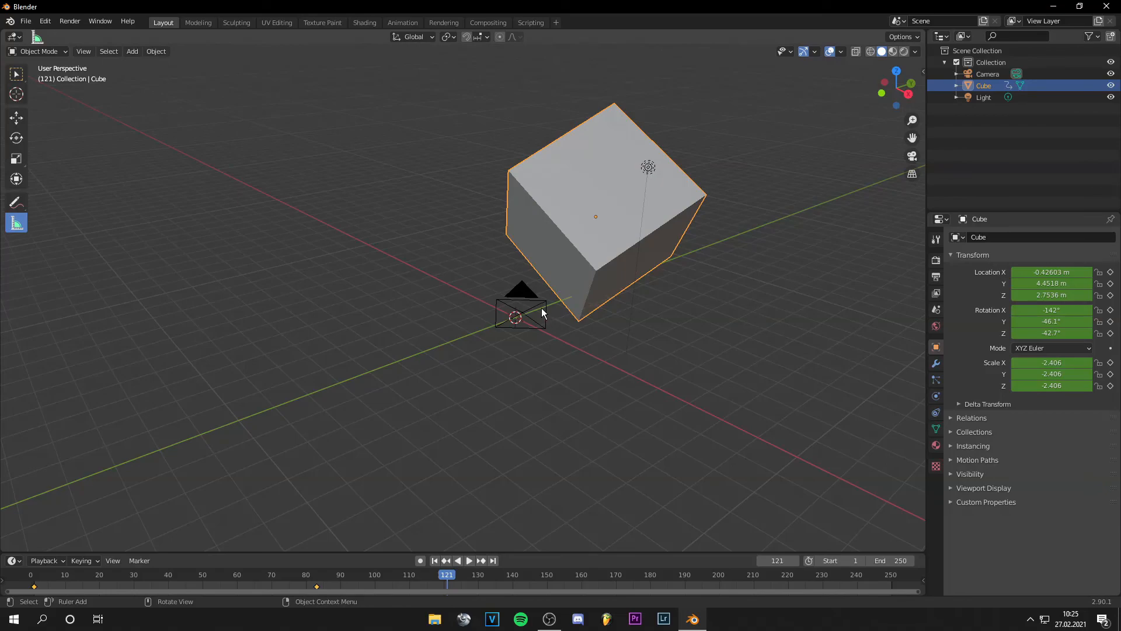
Step: With Camera to View locked, reframe the cube from a camera position of about (5.0, -9.61, -1.59) m and render the frame
click(523, 297)
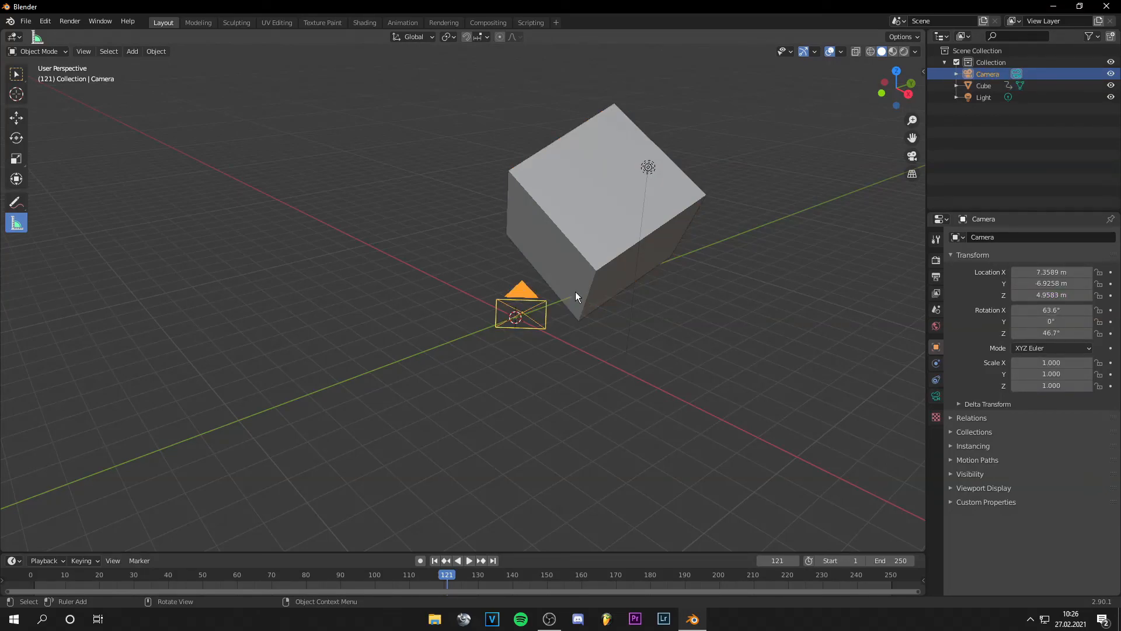
key(KP_0)
key(n)
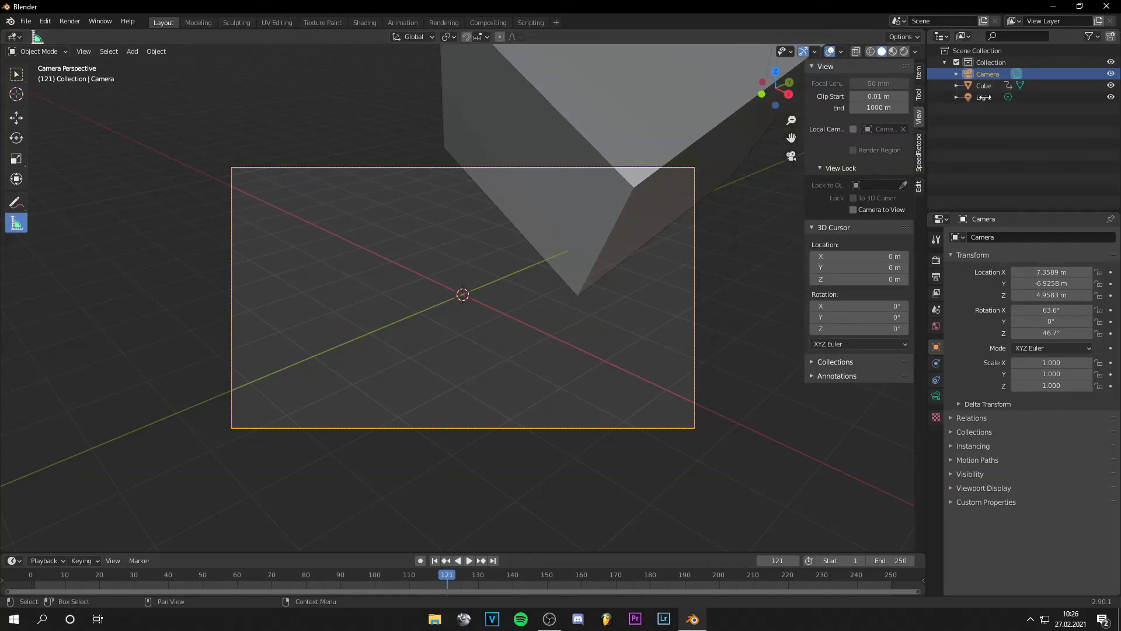
click(849, 210)
middle_drag(718, 251, 745, 199)
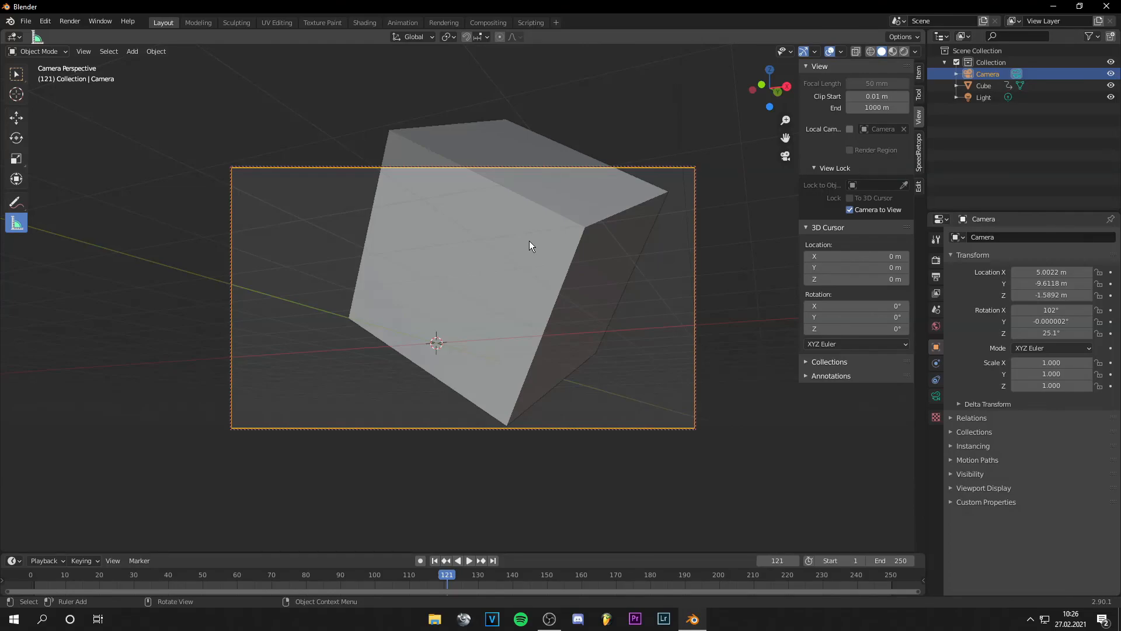
key(F12)
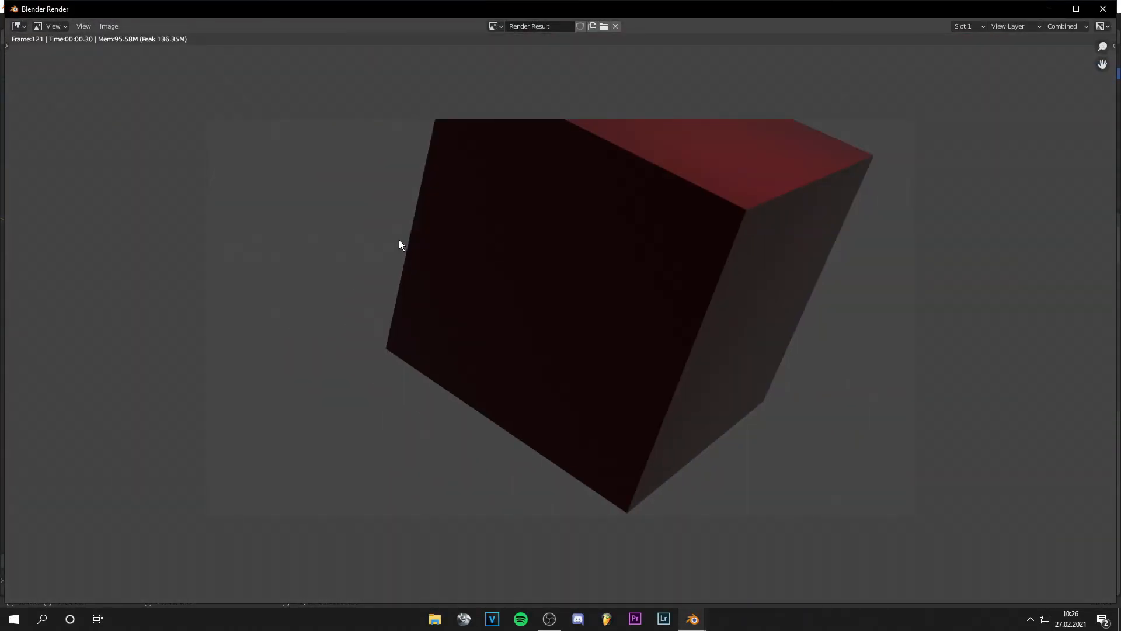
click(1103, 9)
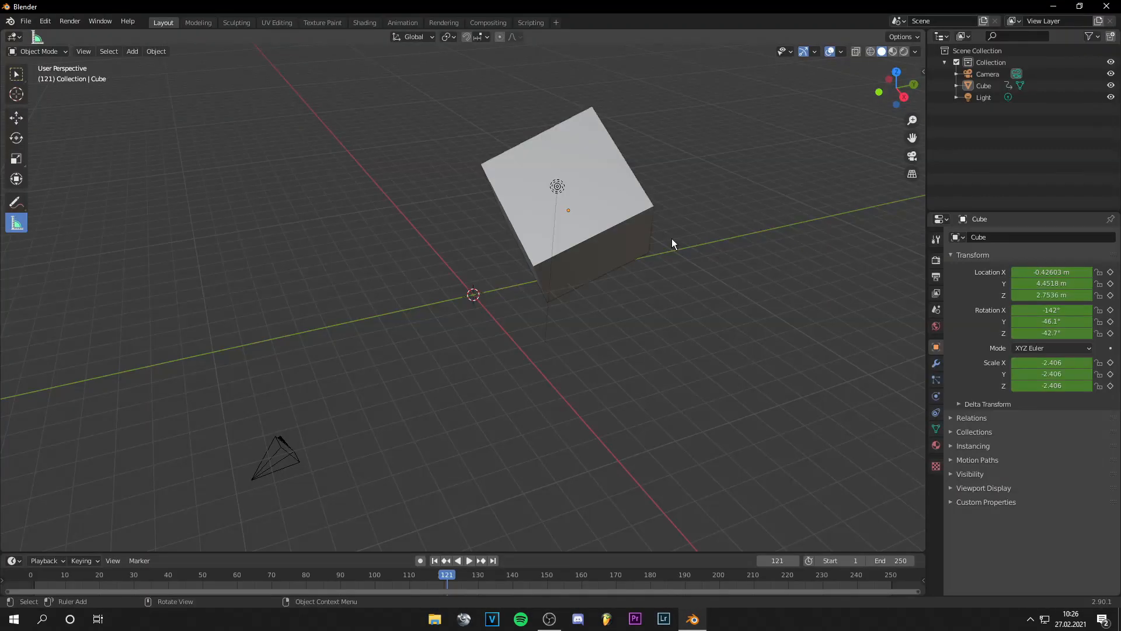